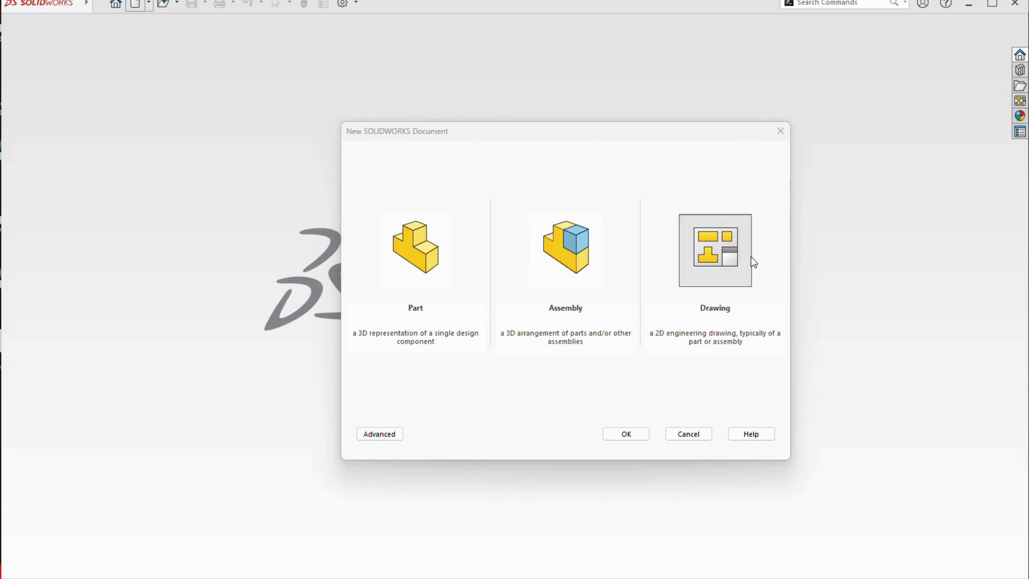
Create a new drawing that uses the "a4 - landscape.slddrt" sheet format
left_click(625, 435)
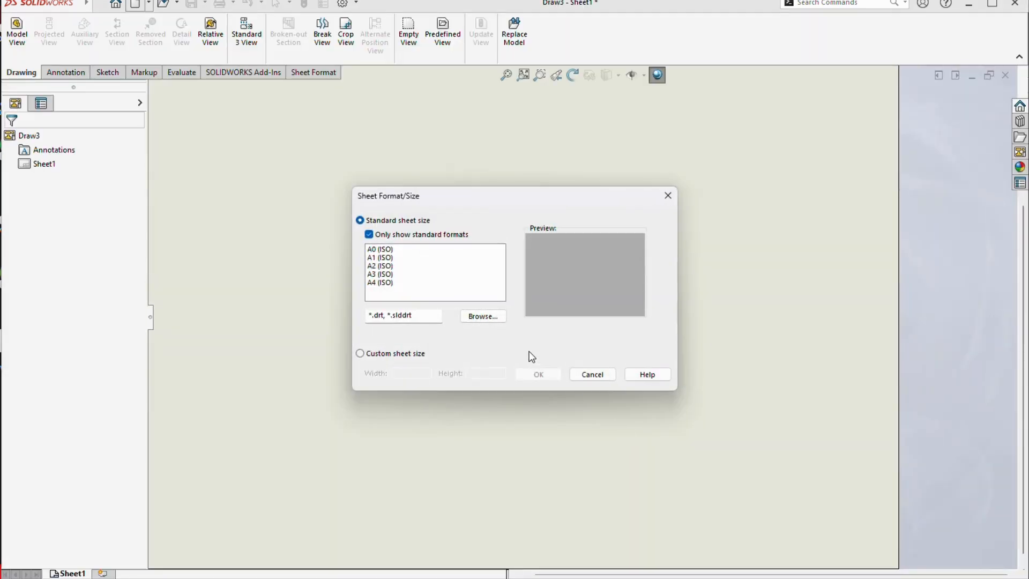
left_click(483, 316)
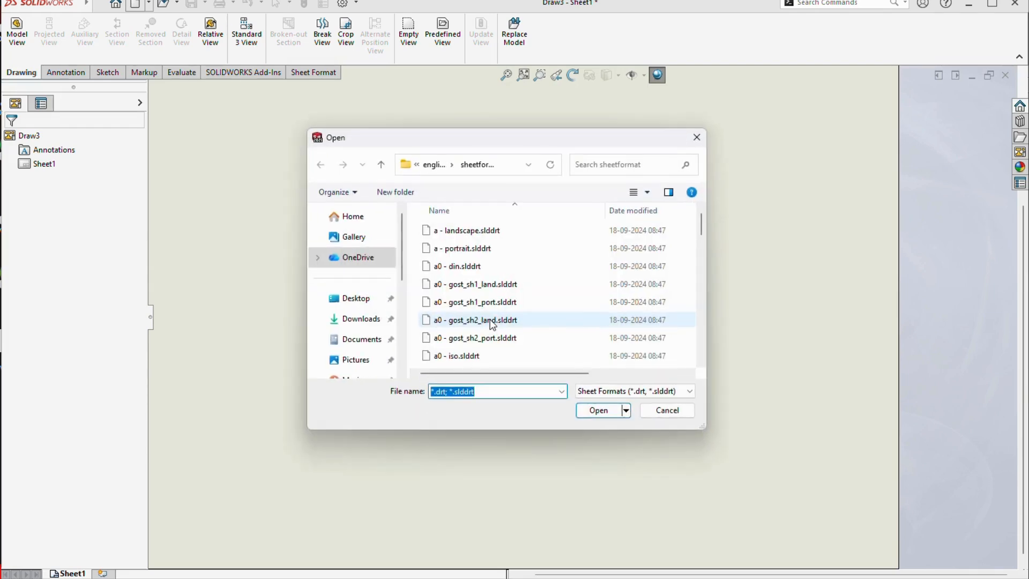
scroll(492, 321, "down", 9)
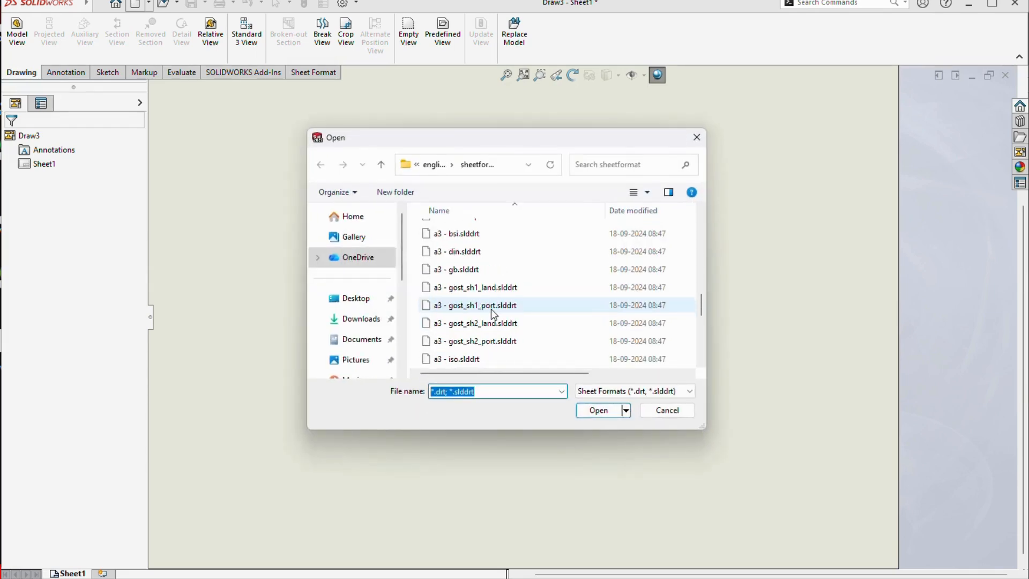
scroll(492, 314, "down", 6)
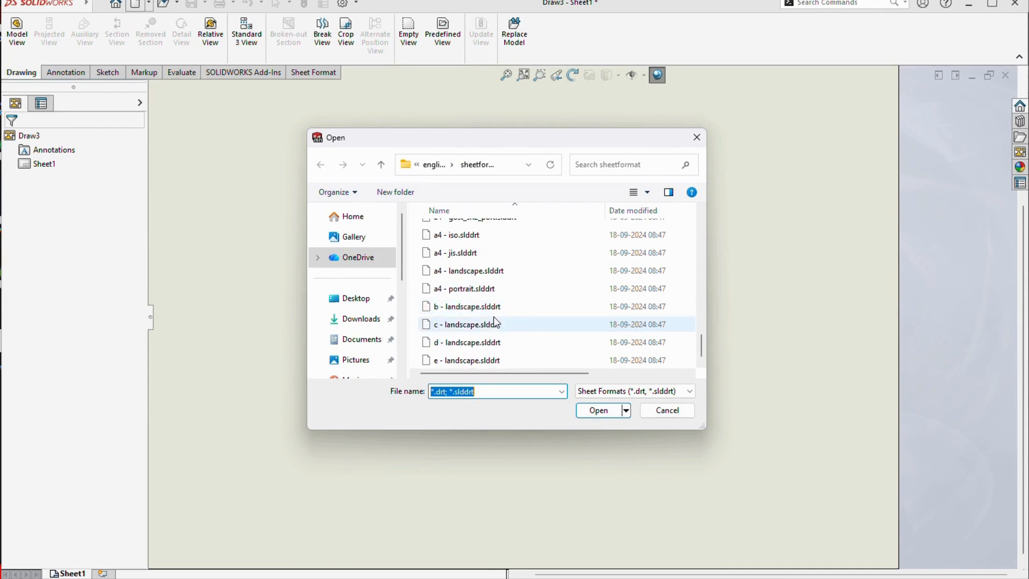
left_click(477, 271)
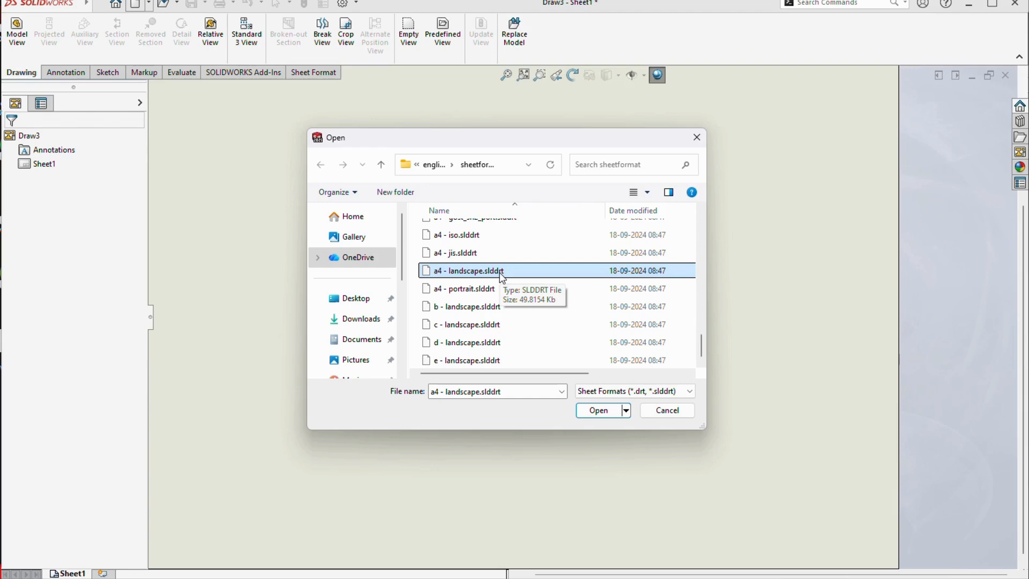
left_click(587, 415)
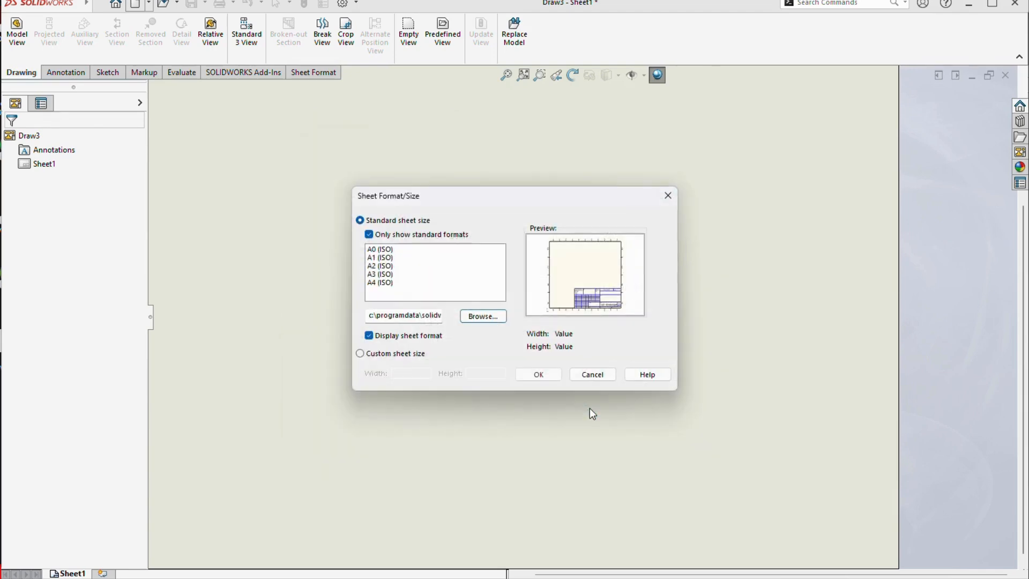
left_click(539, 374)
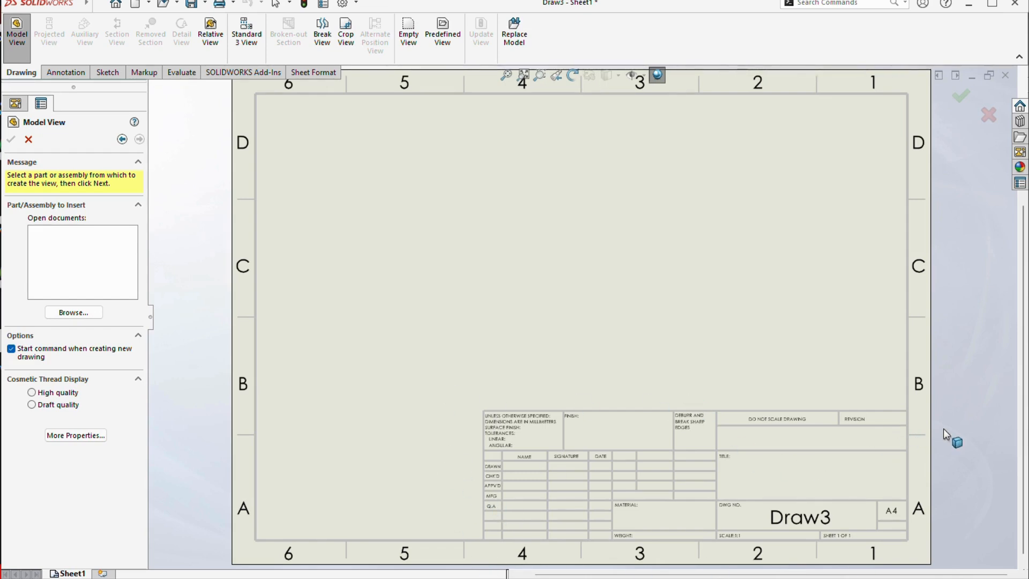
Cancel the model view insertion and open Sheet1's sheet format for editing
left_click(29, 141)
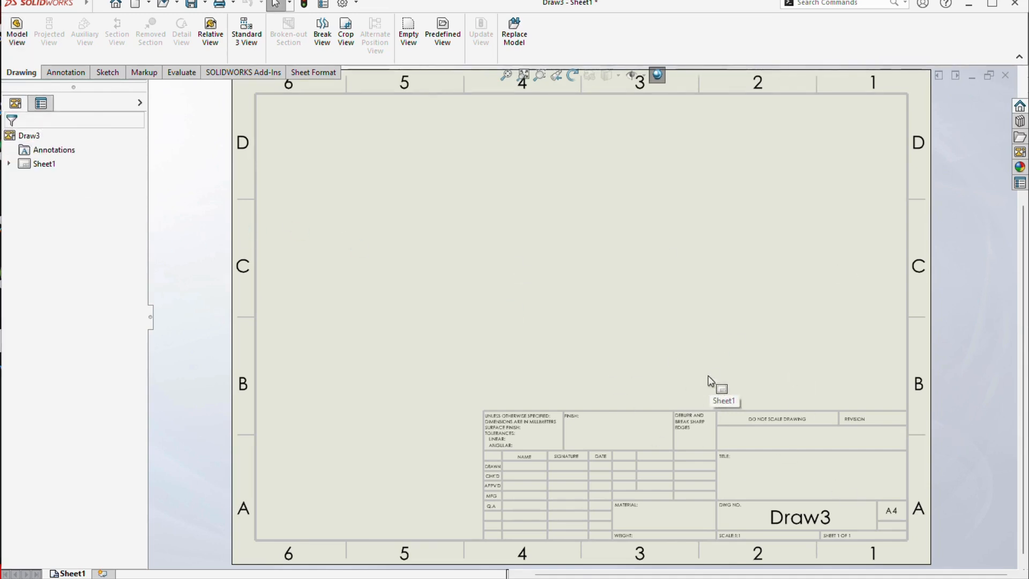
right_click(692, 322)
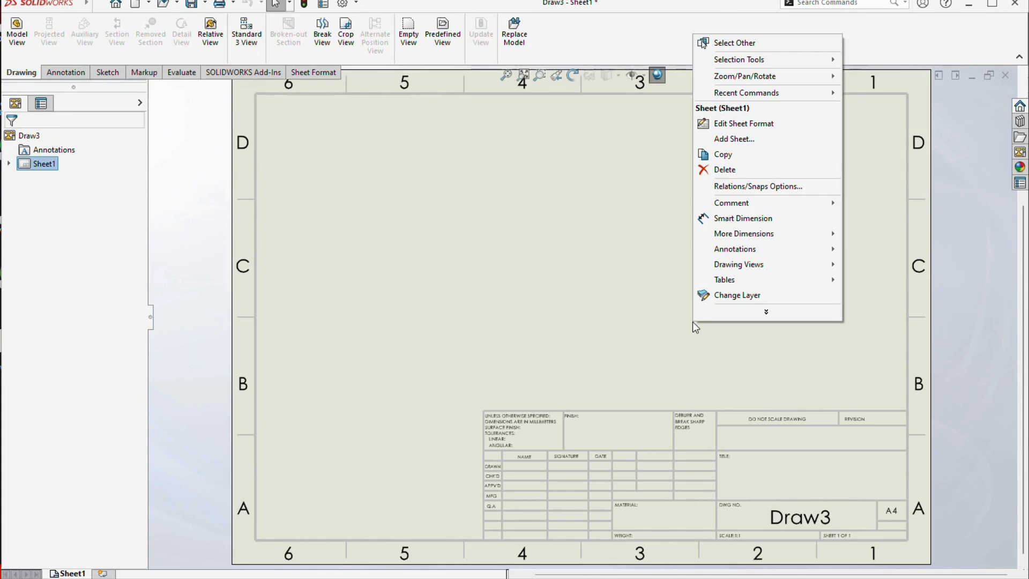
left_click(721, 128)
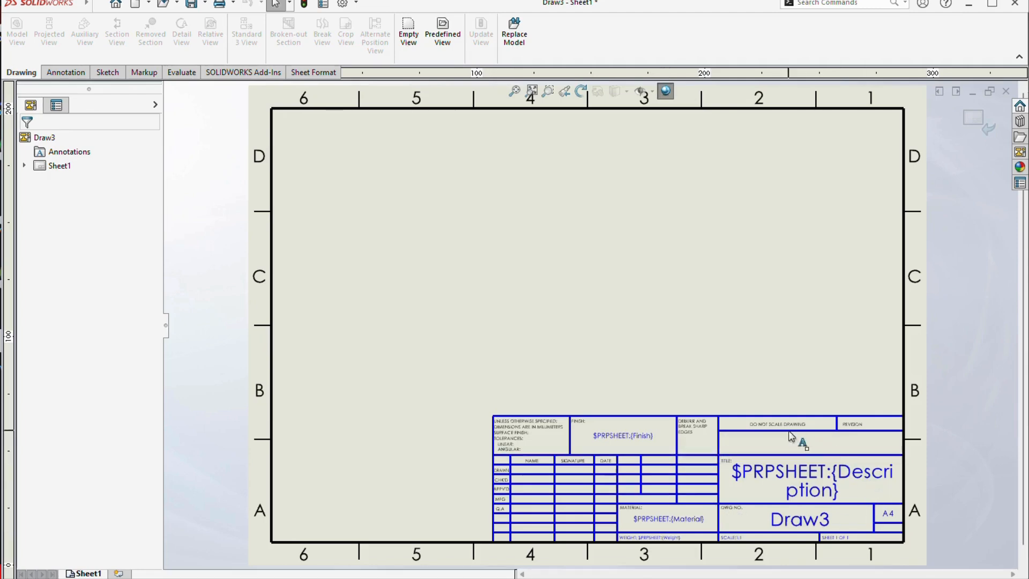
Examine the title block's cells, labels and linked property fields, and its place on the sheet
scroll(780, 452, "up", 1)
scroll(780, 456, "down", 5)
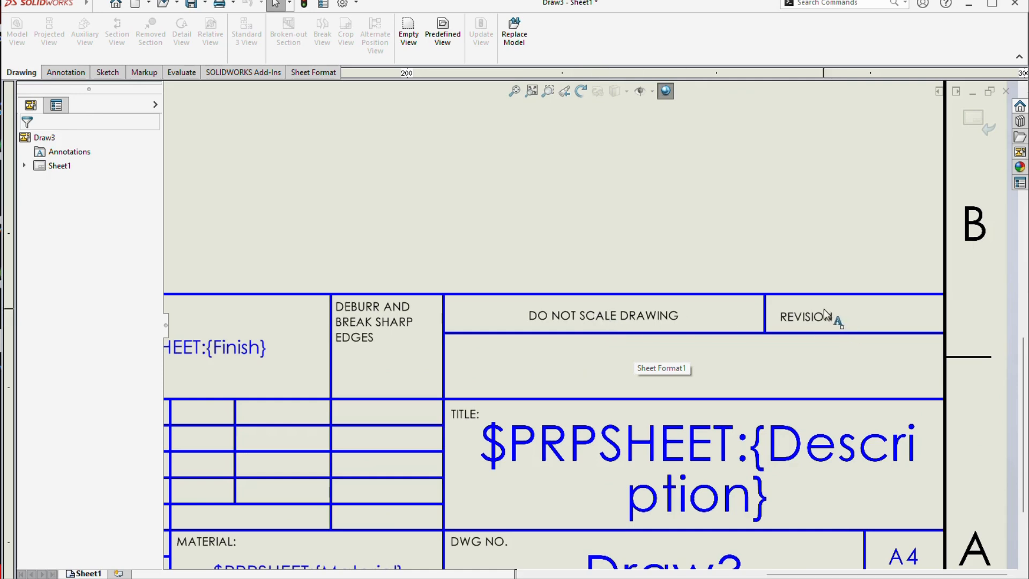
middle_click_drag(682, 445, 686, 440)
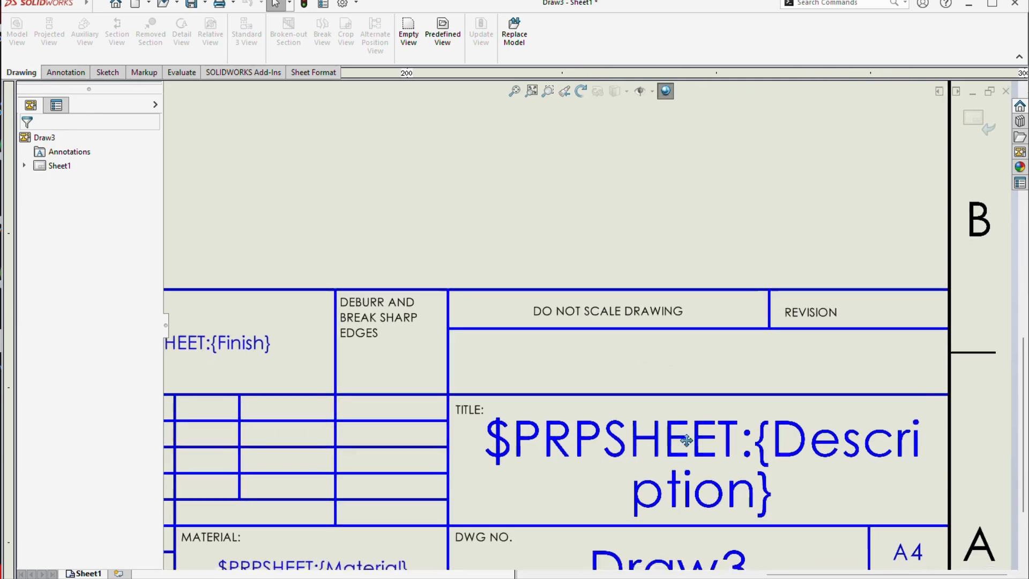
scroll(686, 440, "up", 3)
scroll(556, 348, "up", 1)
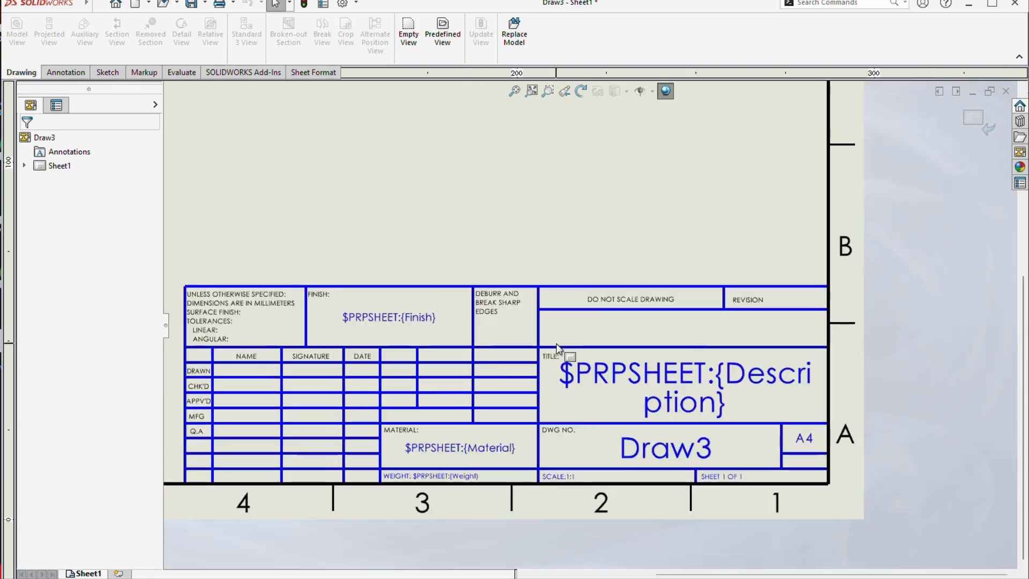
scroll(425, 369, "up", 3)
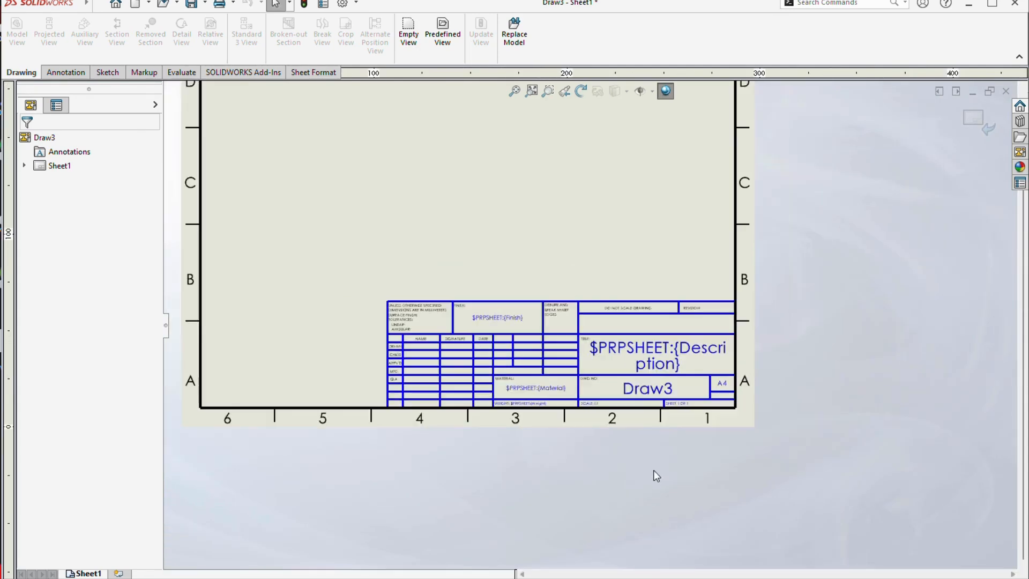
scroll(653, 471, "up", 3)
scroll(569, 285, "down", 3)
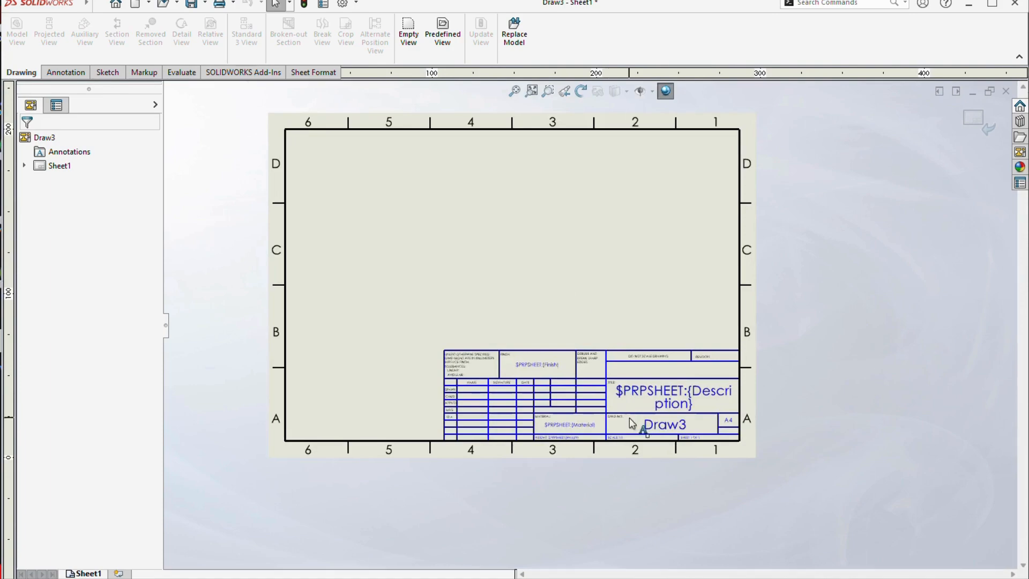
scroll(631, 424, "down", 4)
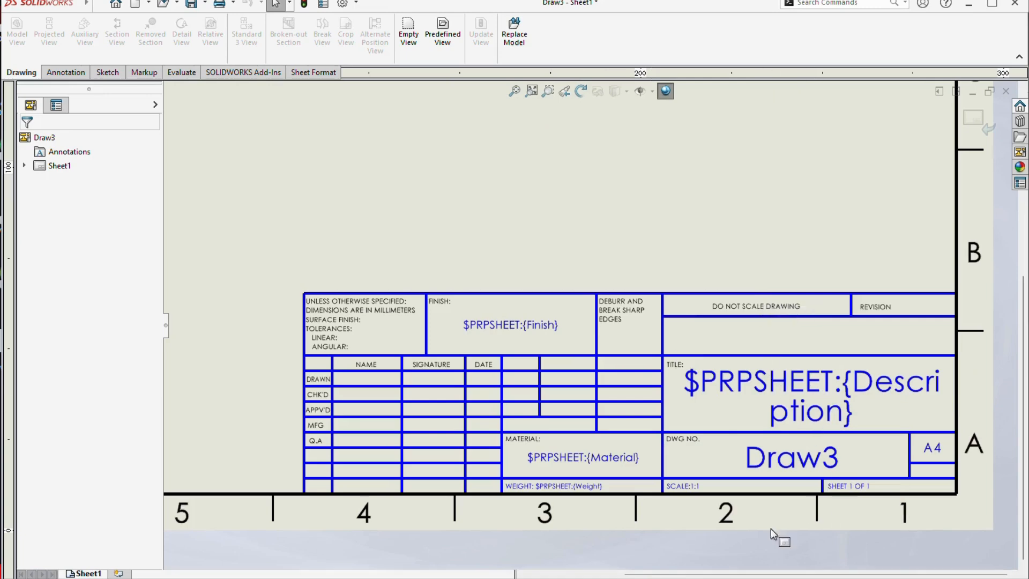
scroll(738, 408, "down", 1)
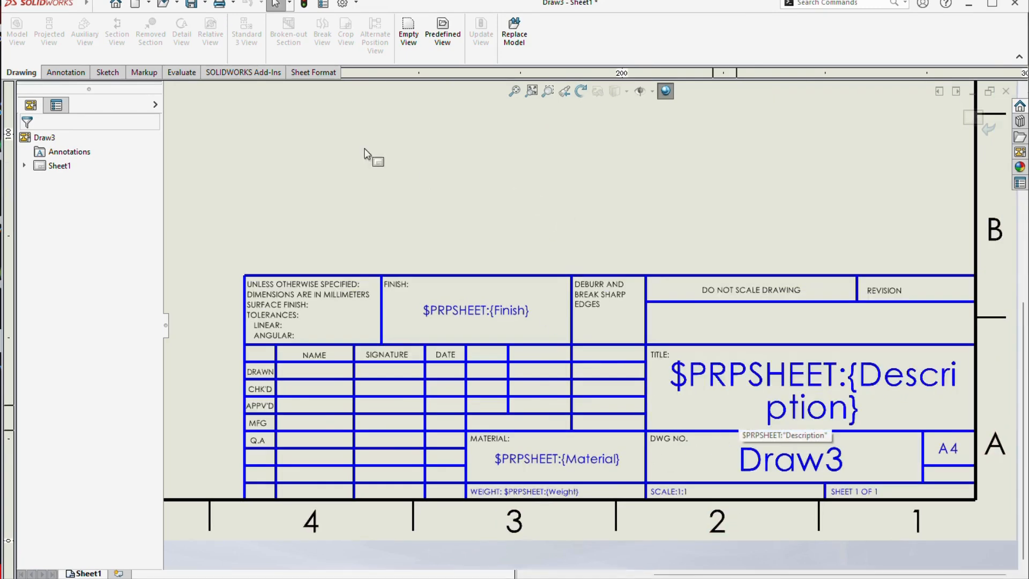
left_click(117, 73)
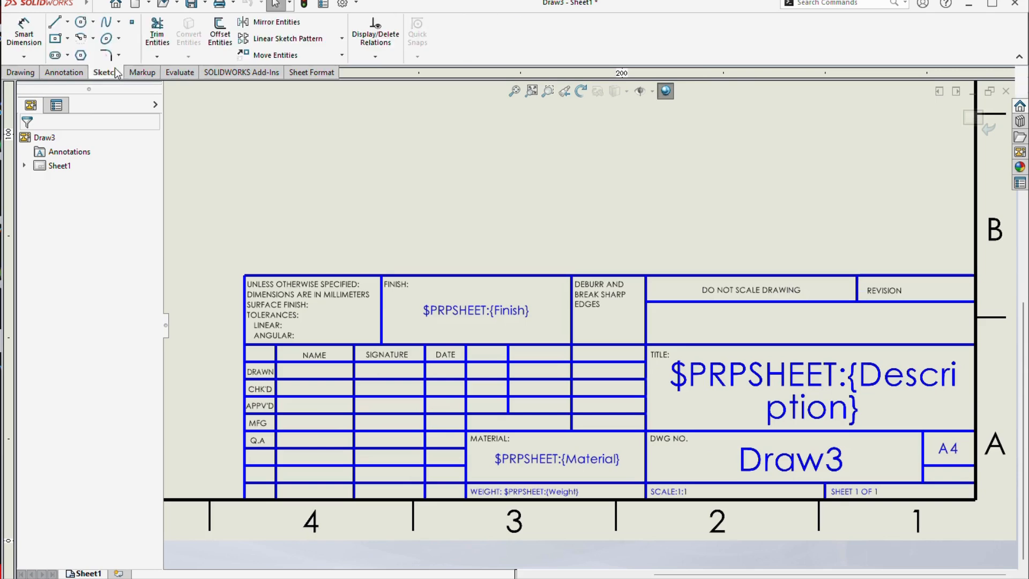
left_click(157, 34)
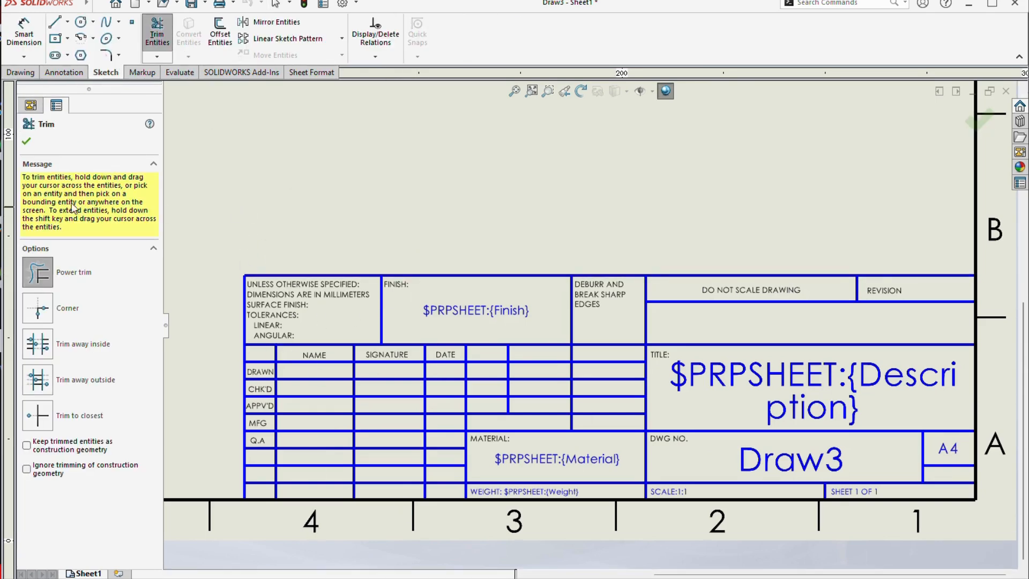
left_click(26, 141)
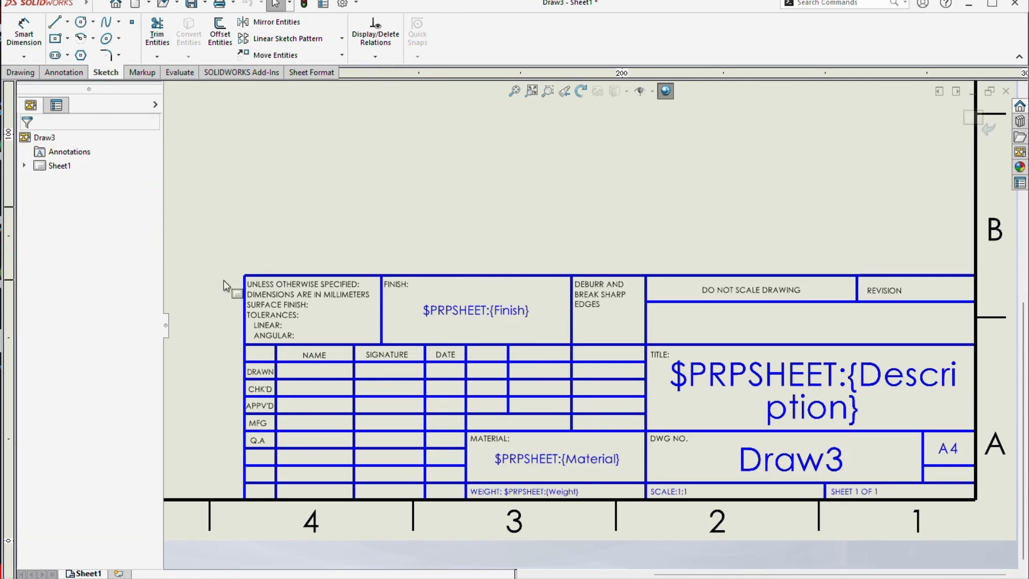
Move the "UNLESS OTHERWISE SPECIFIED" tolerance note out of its cell to the empty area above the title block's REVISION cell
left_click(261, 314)
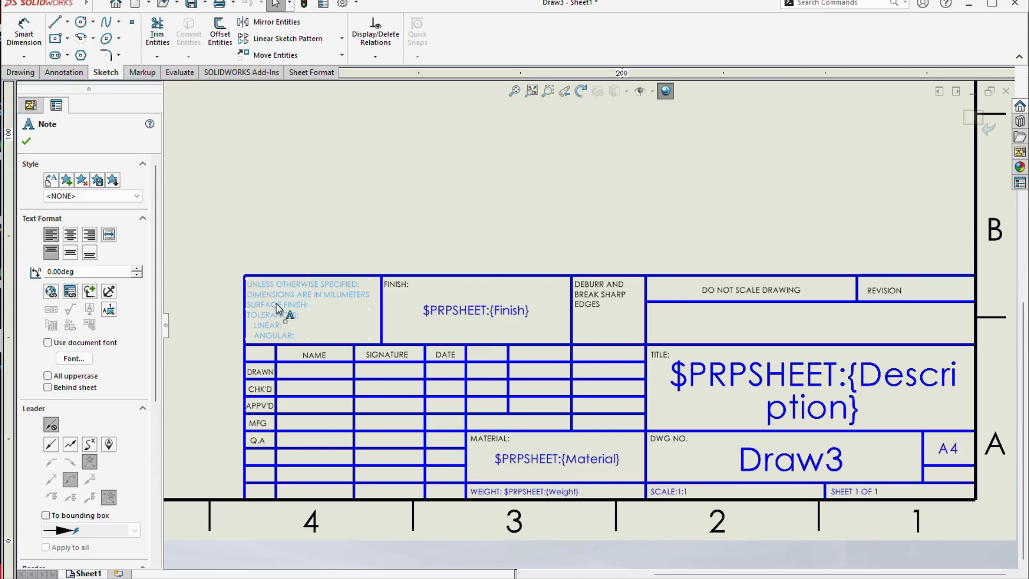
mouse_move(278, 308)
left_mouse_down()
mouse_move(302, 271)
mouse_move(799, 187)
left_mouse_up()
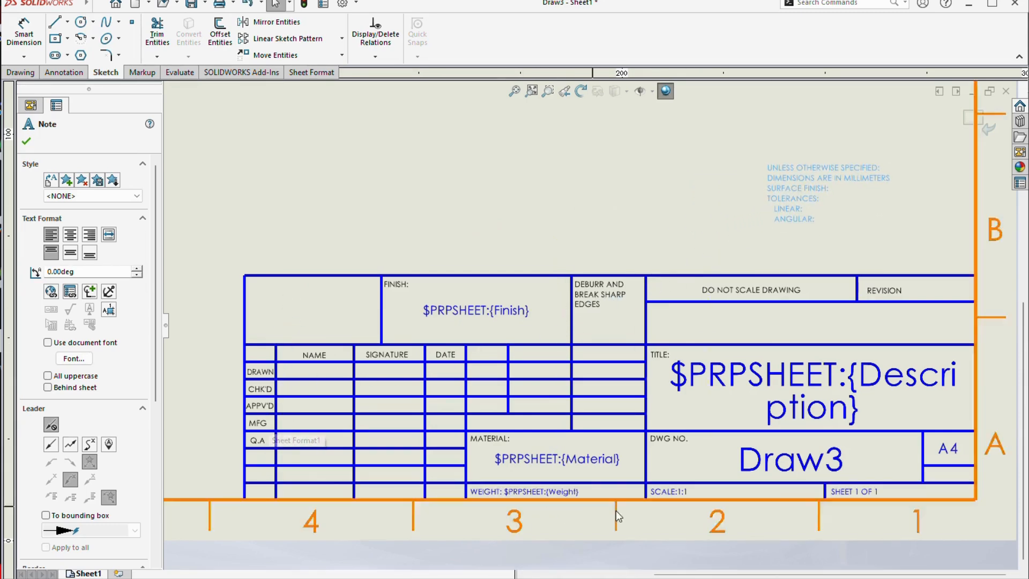
Delete the "DWG NO." label and the drawing name note from the cell below the title
left_click(787, 469)
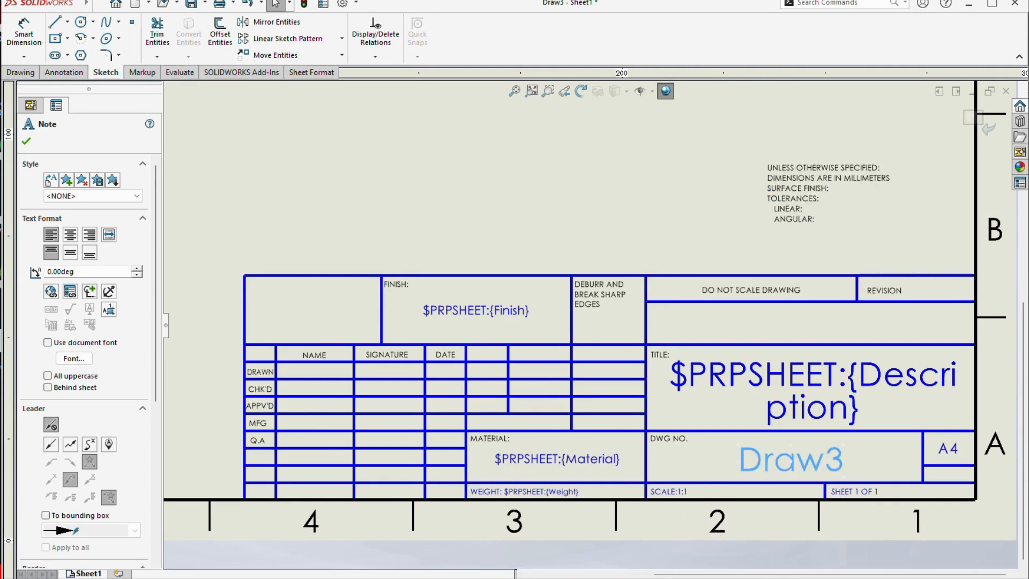
left_click(669, 442)
key("Delete")
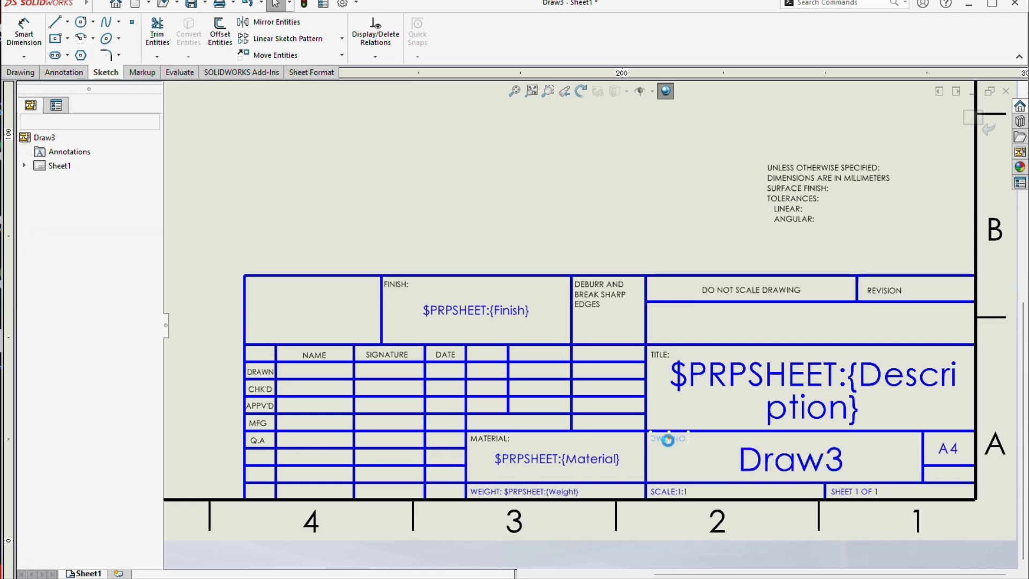
left_click(775, 464)
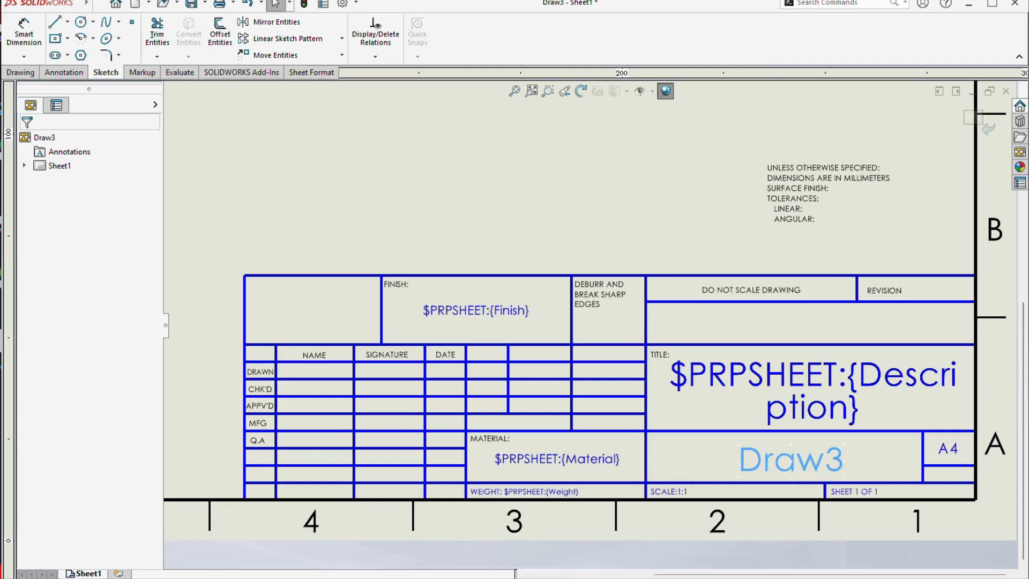
key("Delete")
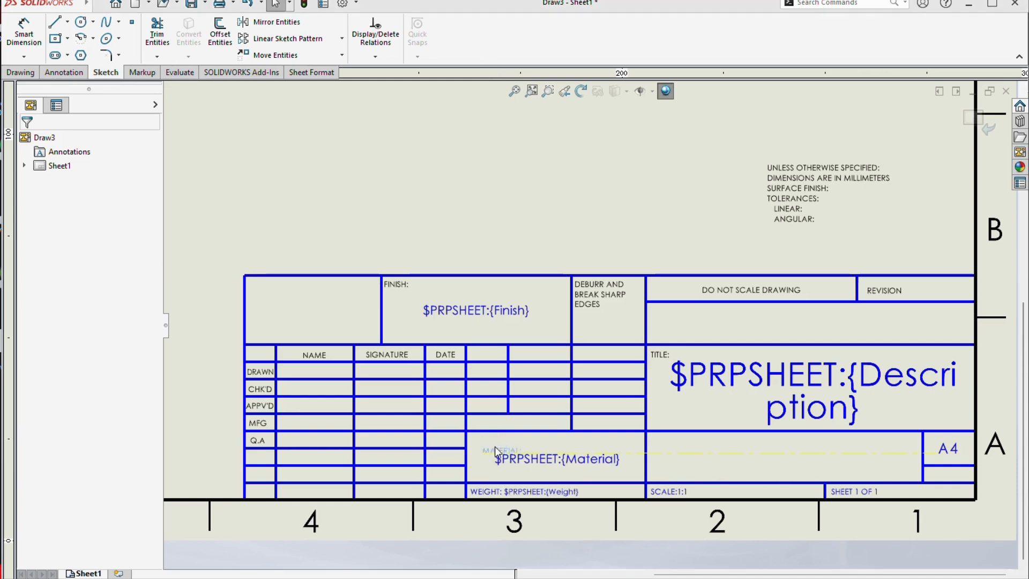
Move the "MATERIAL:" label and its linked material property note into the emptied cell below the title
left_click_drag(483, 439, 663, 437)
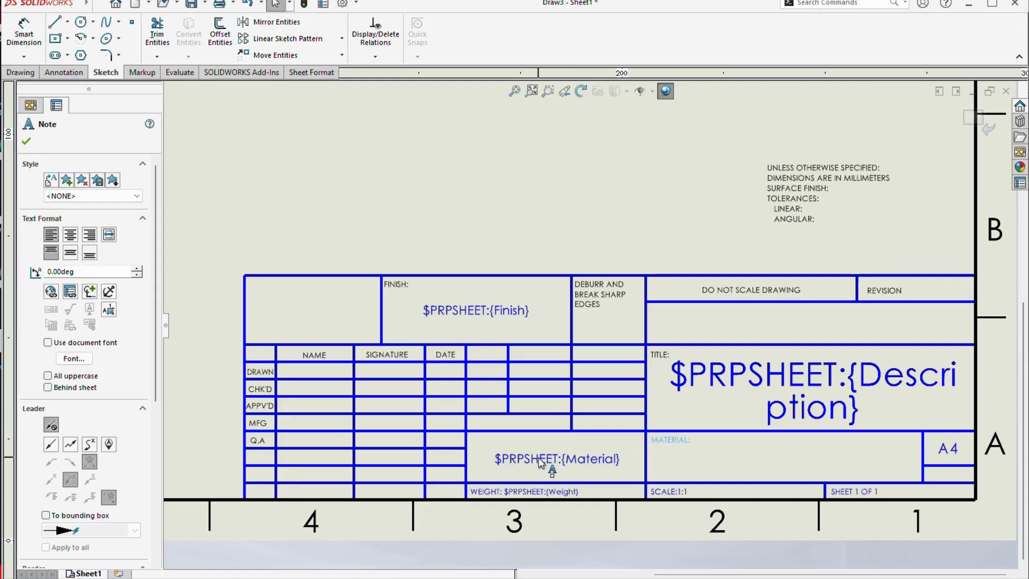
left_click_drag(540, 460, 706, 469)
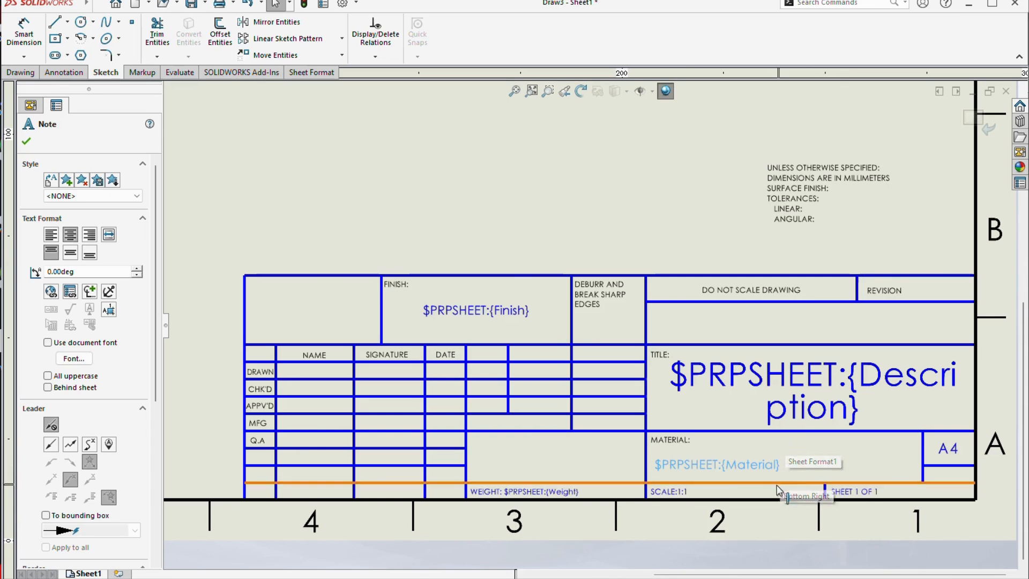
Sketch a vertical line across the full height of the material cell, just right of the material property note
left_click(56, 27)
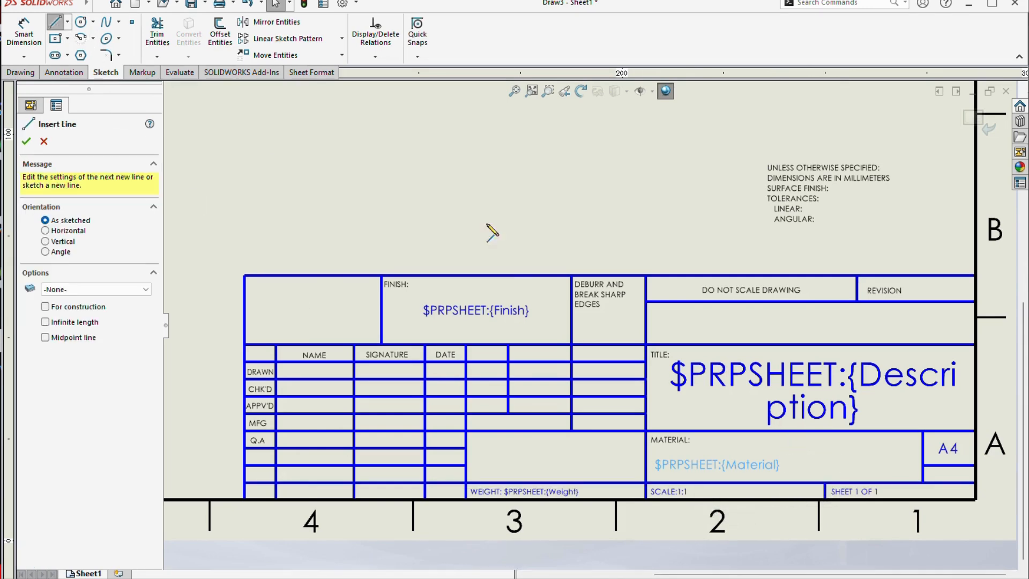
left_click(788, 432)
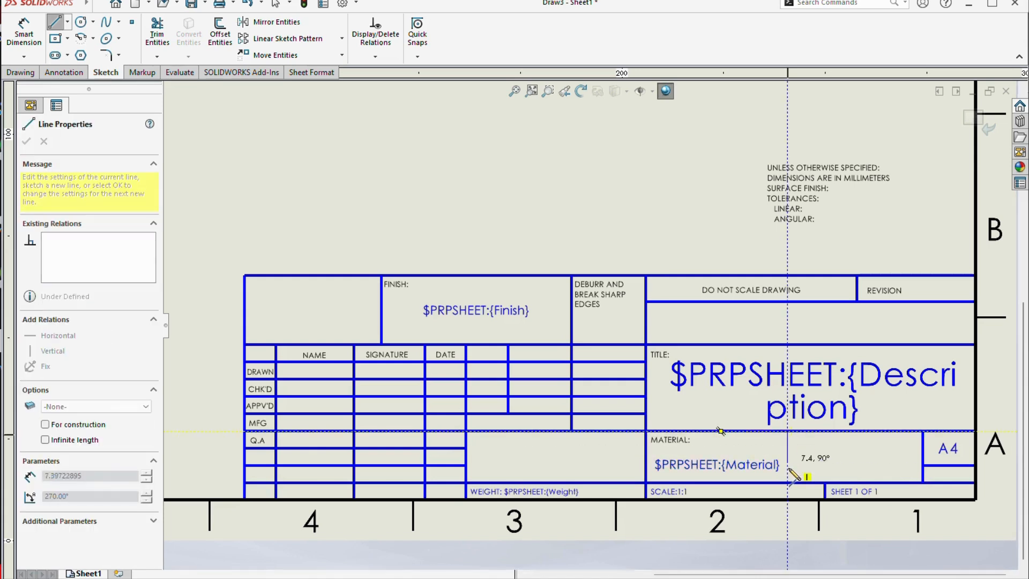
left_click(788, 482)
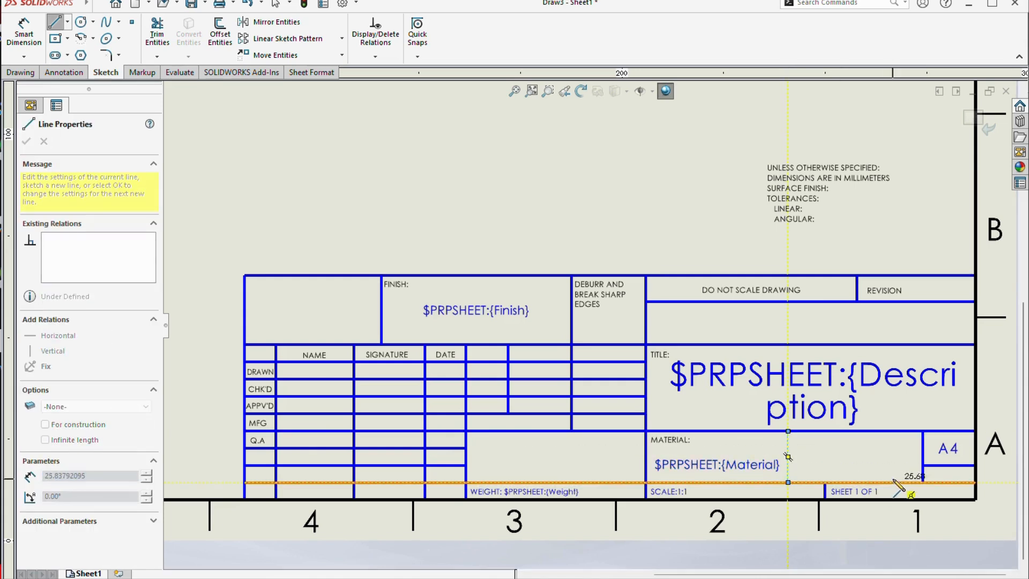
key("Escape")
Move the "WEIGHT" note into the space between the new vertical line and the A4 cell
scroll(890, 483, "down", 2)
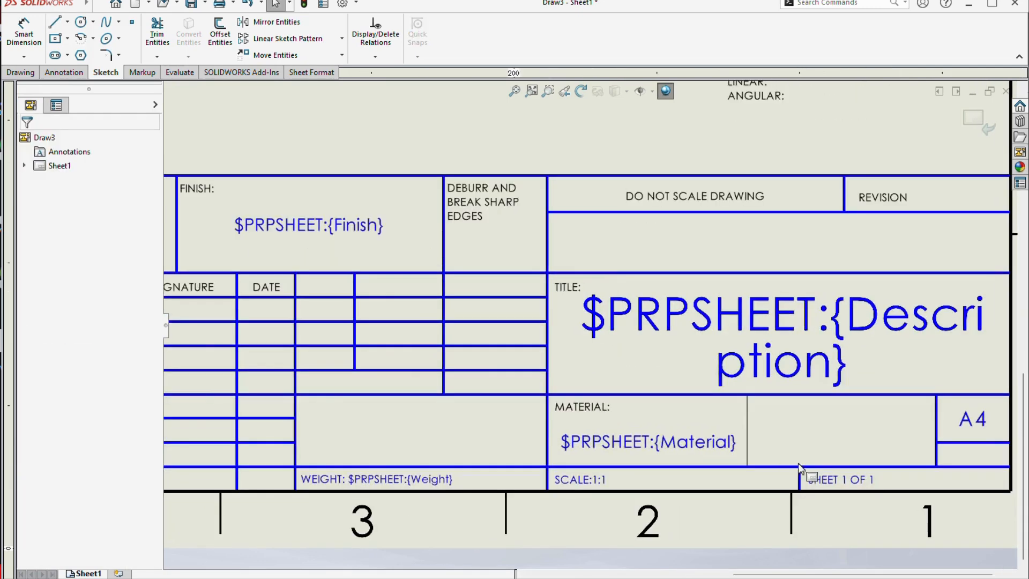
scroll(795, 414, "down", 1)
scroll(799, 418, "up", 1)
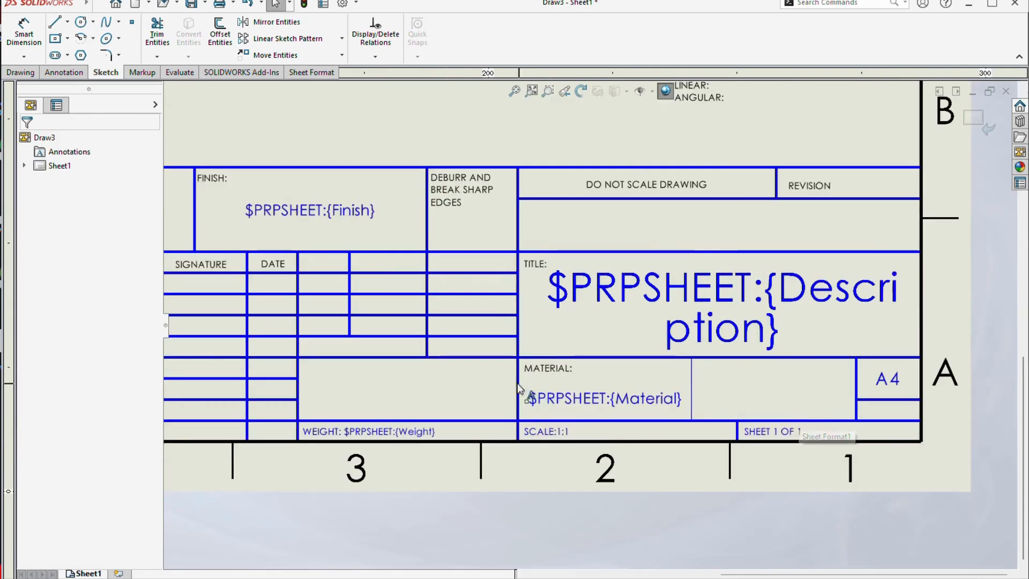
scroll(700, 418, "down", 1)
scroll(729, 445, "up", 2)
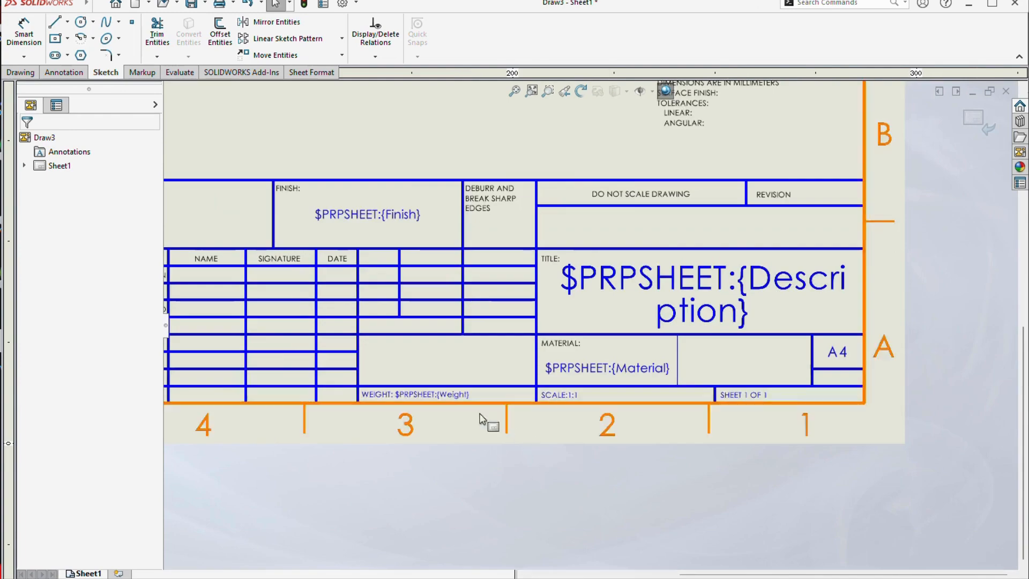
scroll(364, 388, "down", 2)
left_click_drag(366, 387, 880, 328)
scroll(780, 311, "up", 1)
scroll(780, 311, "down", 2)
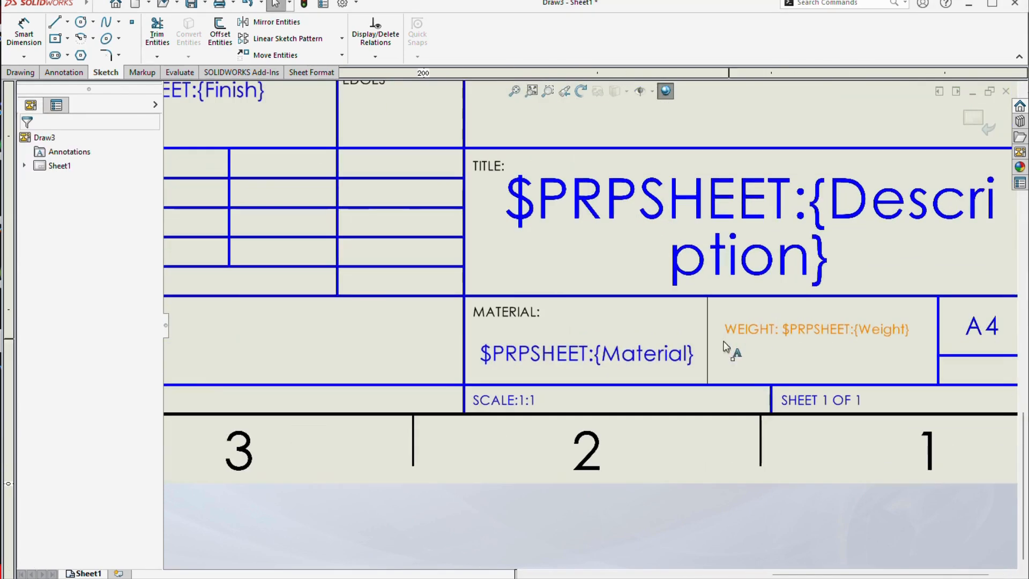
Set the WEIGHT note's text height to 2.5 mm and put its linked property on a second line below the label
double_click(763, 335)
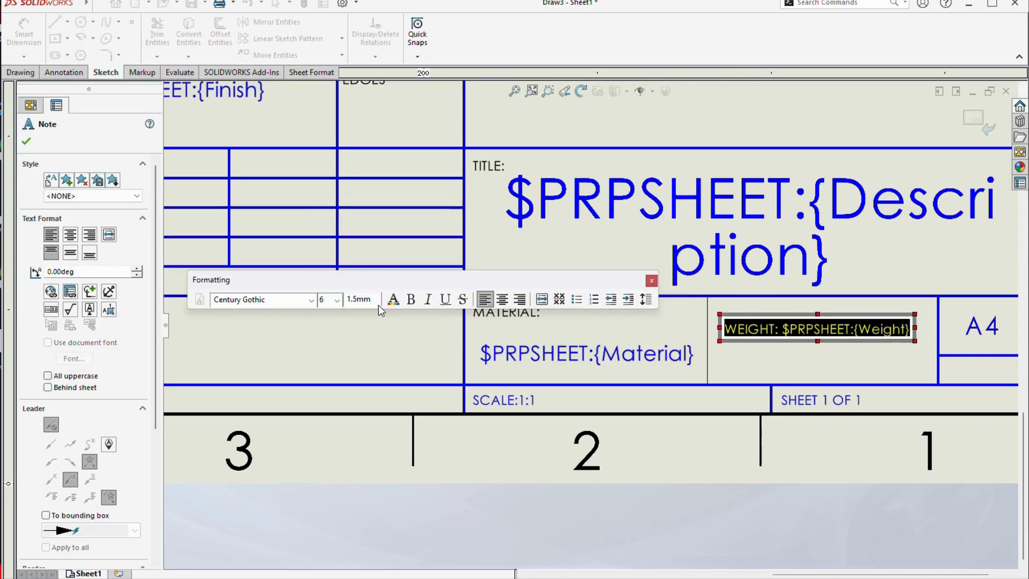
left_click_drag(375, 300, 276, 297)
type("2.5")
key("Return")
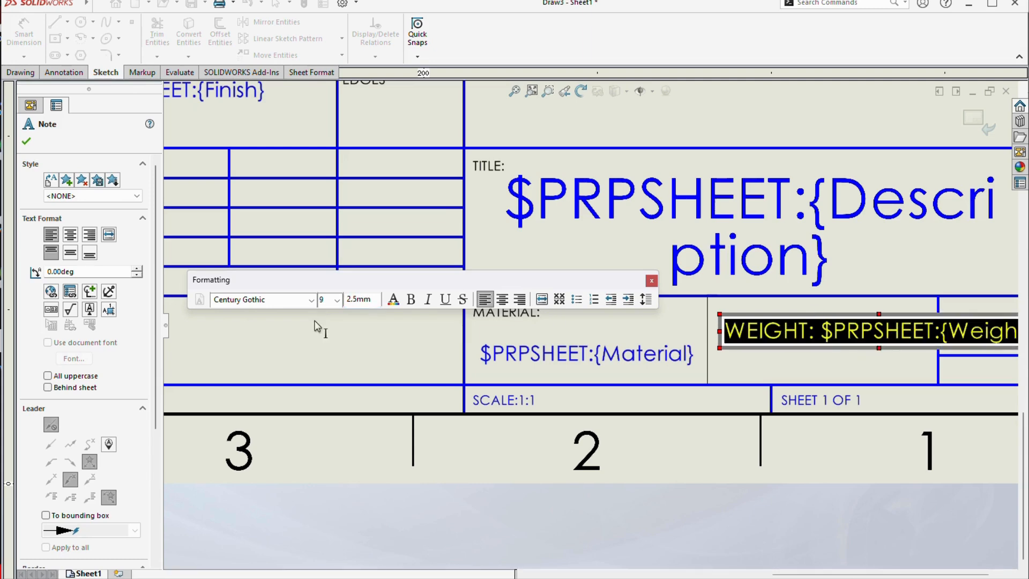
left_click(850, 336)
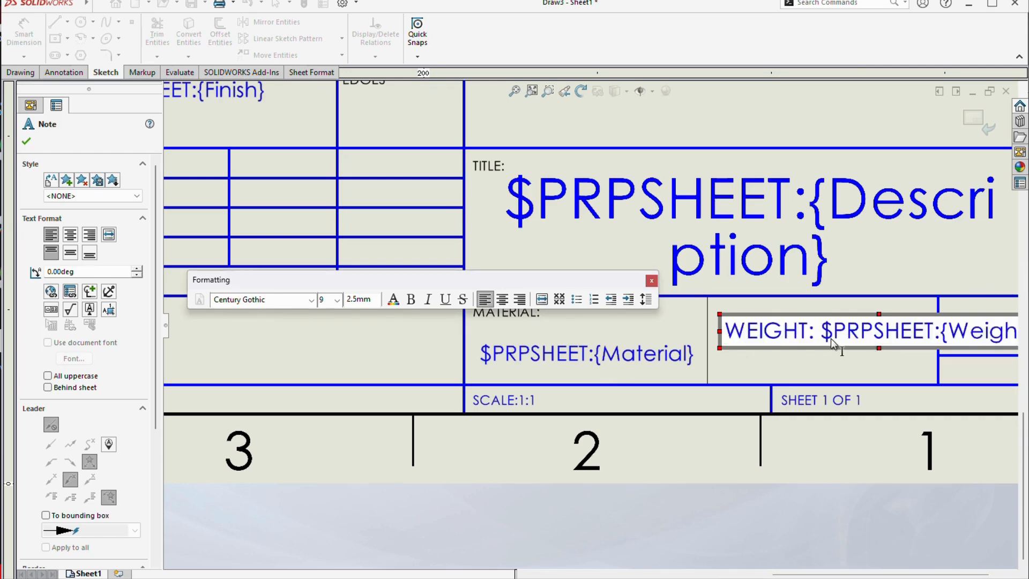
key("Return")
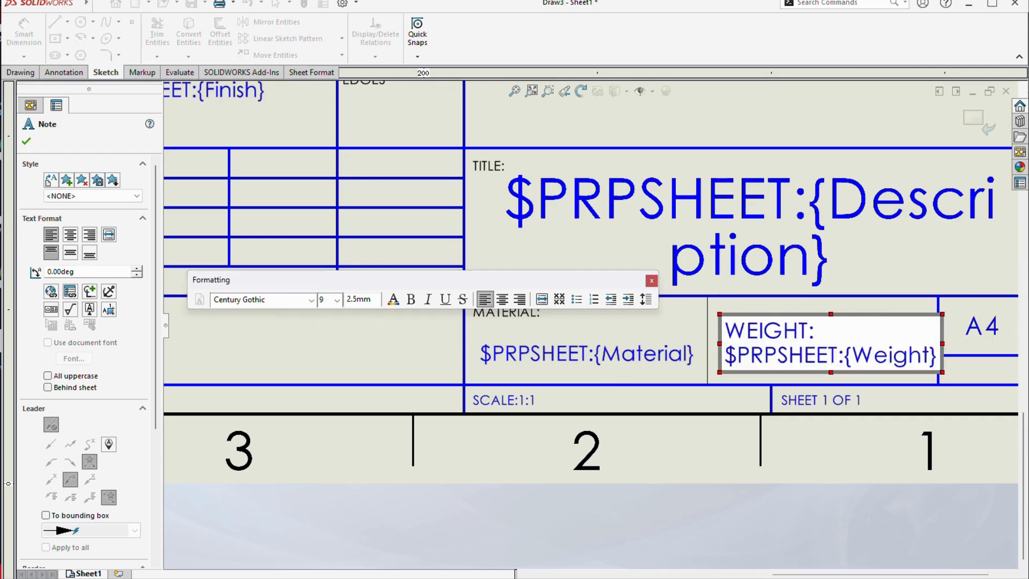
left_click(898, 275)
Shift the divider between the material and weight cells closer to the material note and move the WEIGHT note up beside it
scroll(557, 335, "down", 3)
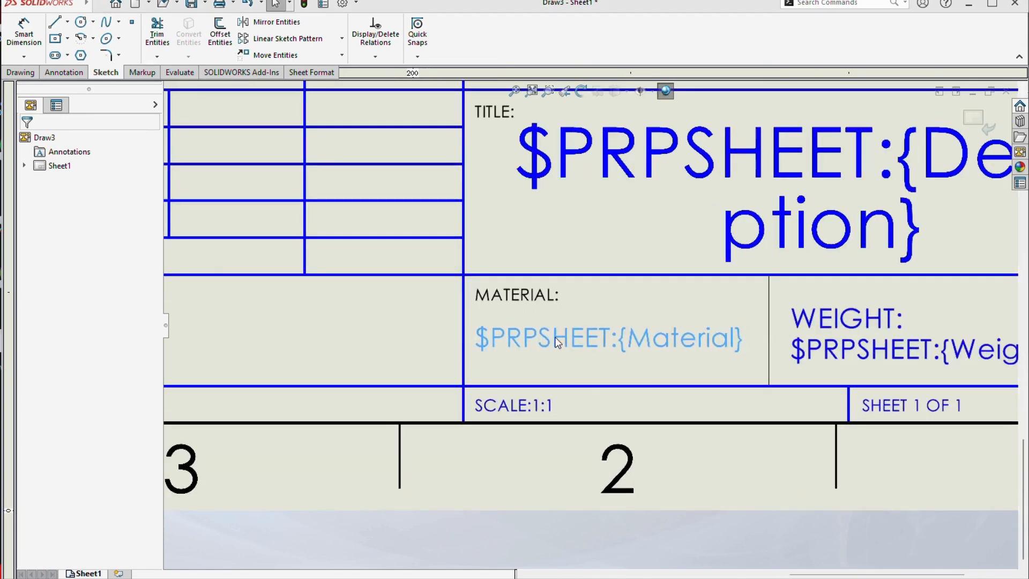
left_click(578, 339)
scroll(590, 327, "up", 2)
scroll(814, 318, "down", 1)
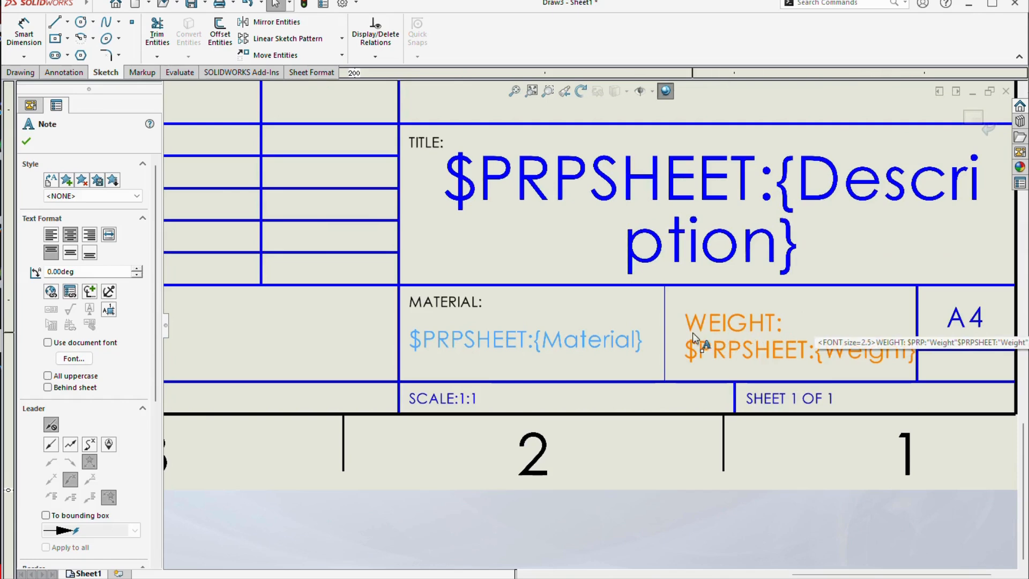
left_click_drag(666, 309, 689, 312)
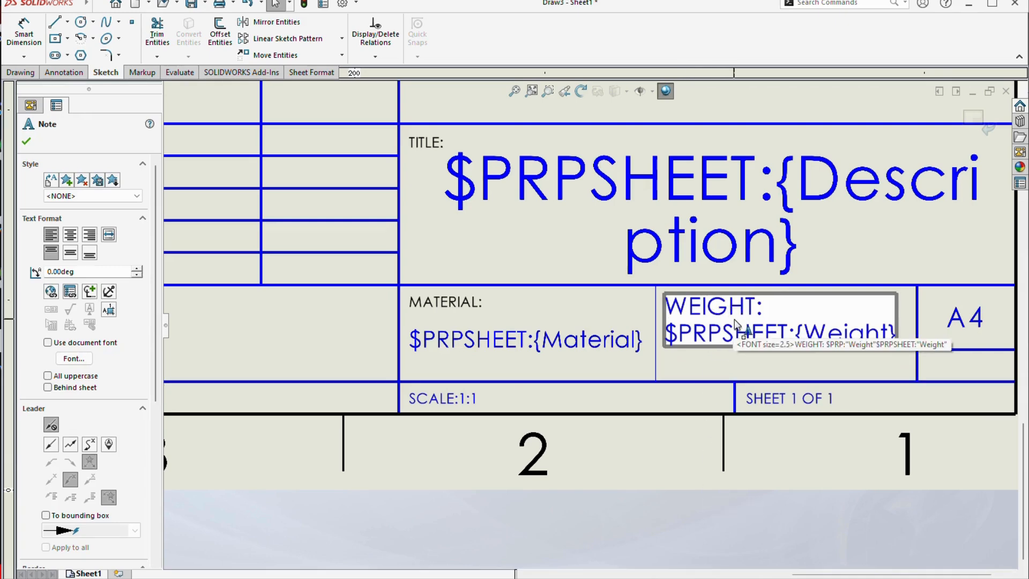
left_click(749, 498)
Power trim the lines joining the finish and signature tables to the title, material and scale cells
scroll(802, 449, "up", 5)
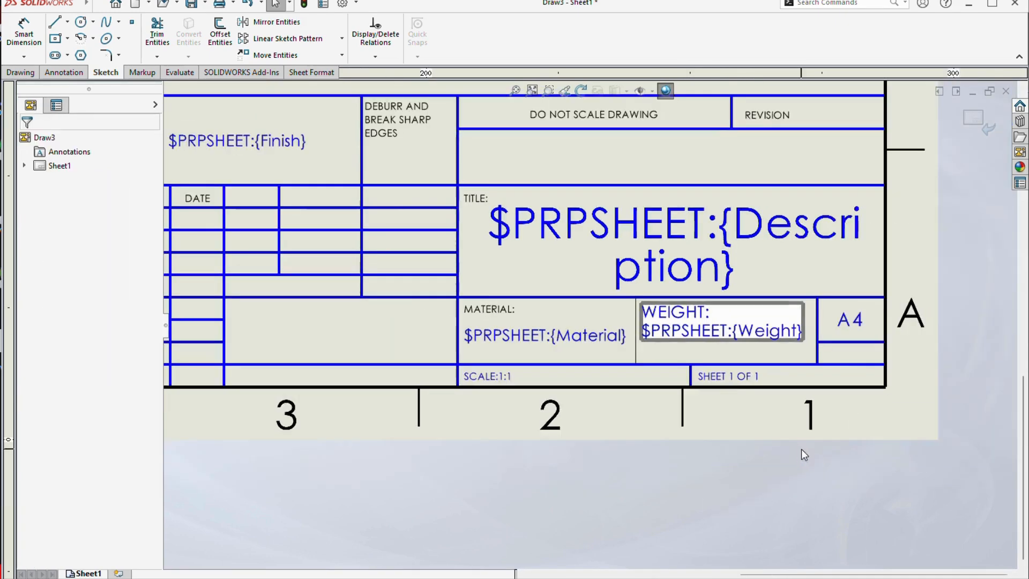
scroll(410, 276, "up", 1)
scroll(418, 287, "down", 3)
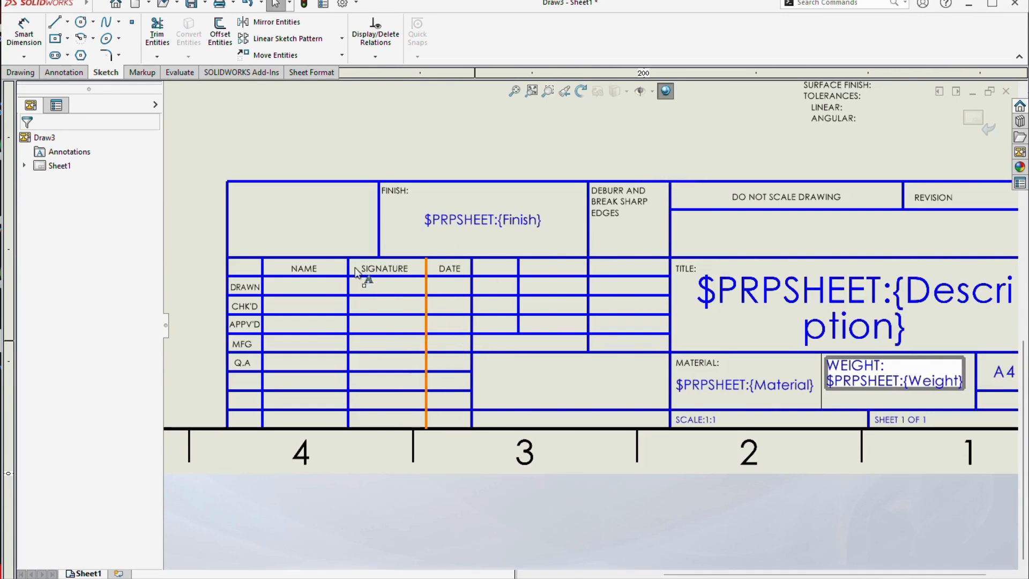
left_click(157, 30)
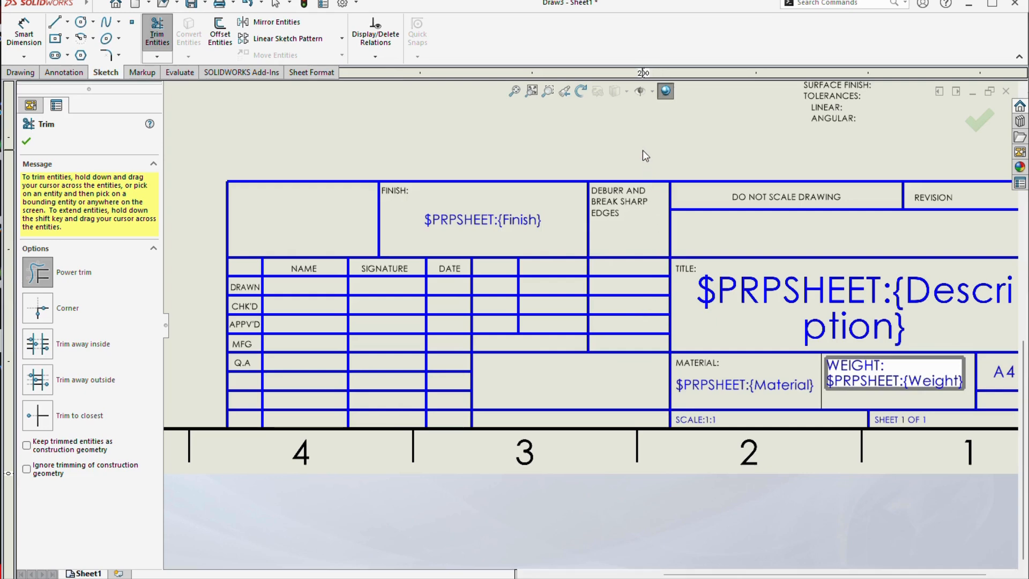
mouse_move(642, 151)
left_mouse_down()
mouse_move(642, 378)
mouse_move(442, 399)
mouse_move(215, 390)
left_mouse_up()
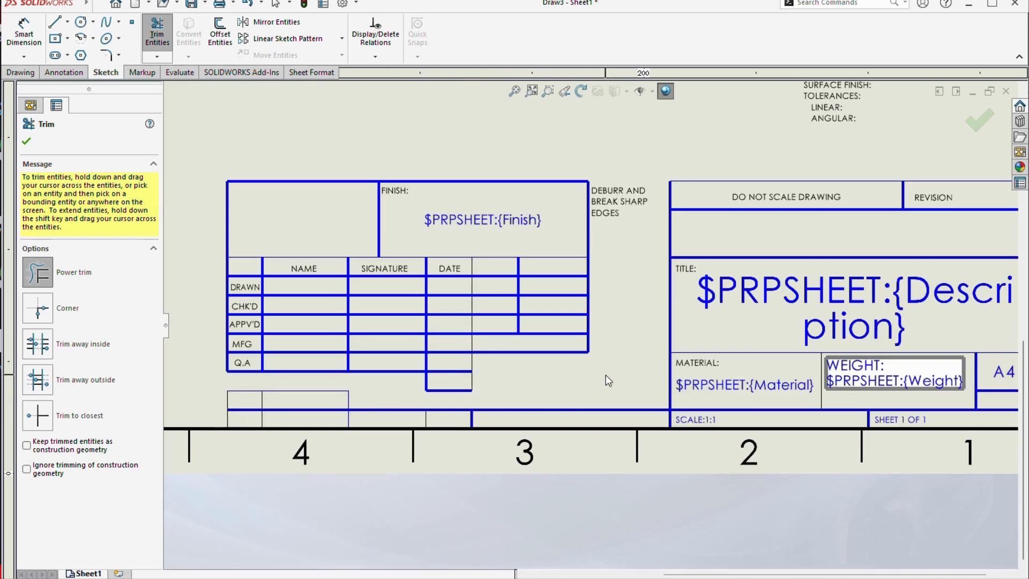
left_click_drag(608, 380, 611, 426)
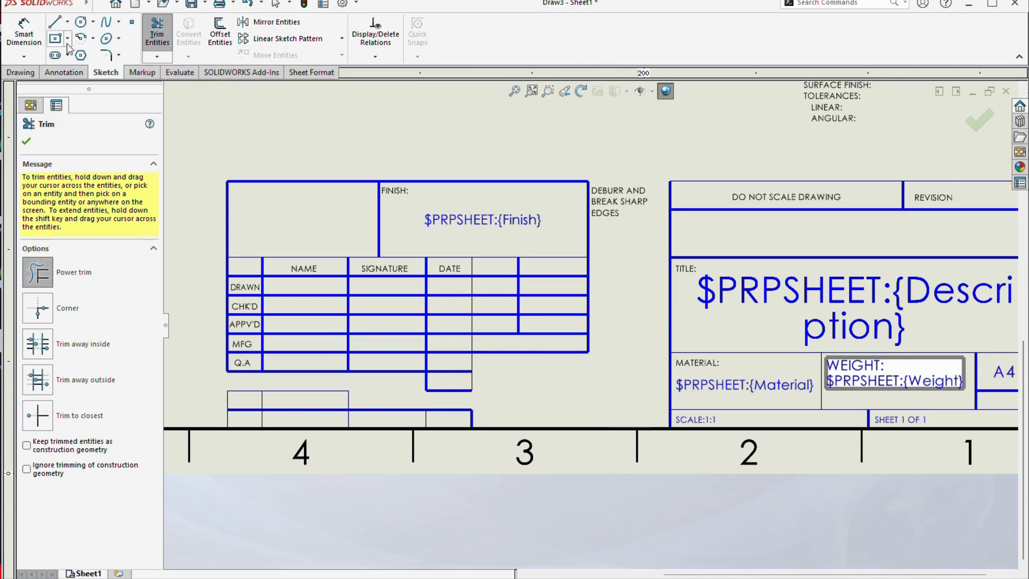
left_click(157, 34)
Delete the detached signature and finish tables together with their notes and the "DEBURR AND BREAK SHARP EDGES" note
scroll(594, 323, "up", 1)
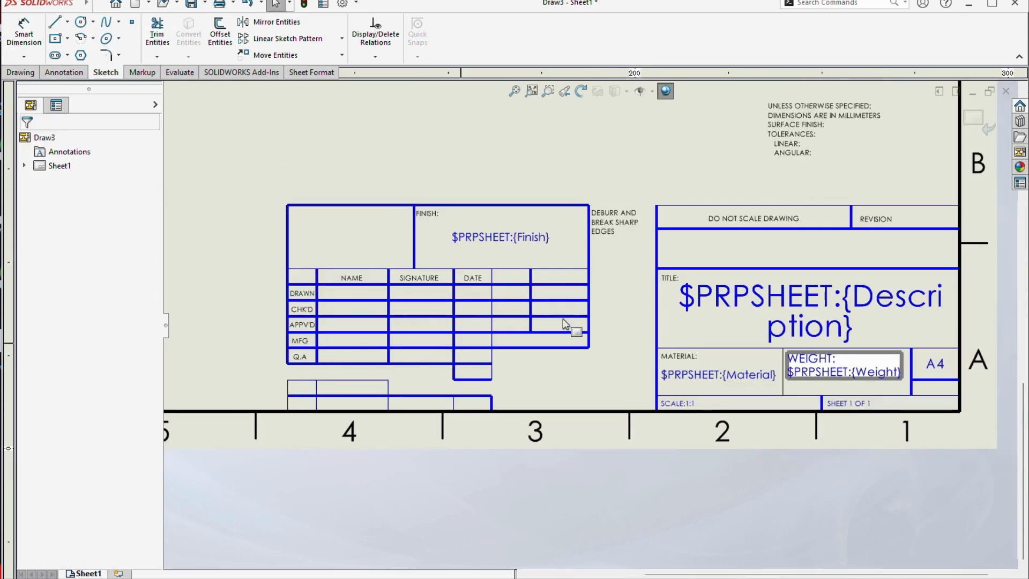
scroll(563, 323, "down", 1)
mouse_move(668, 160)
left_mouse_down()
mouse_move(302, 349)
mouse_move(232, 413)
left_mouse_up()
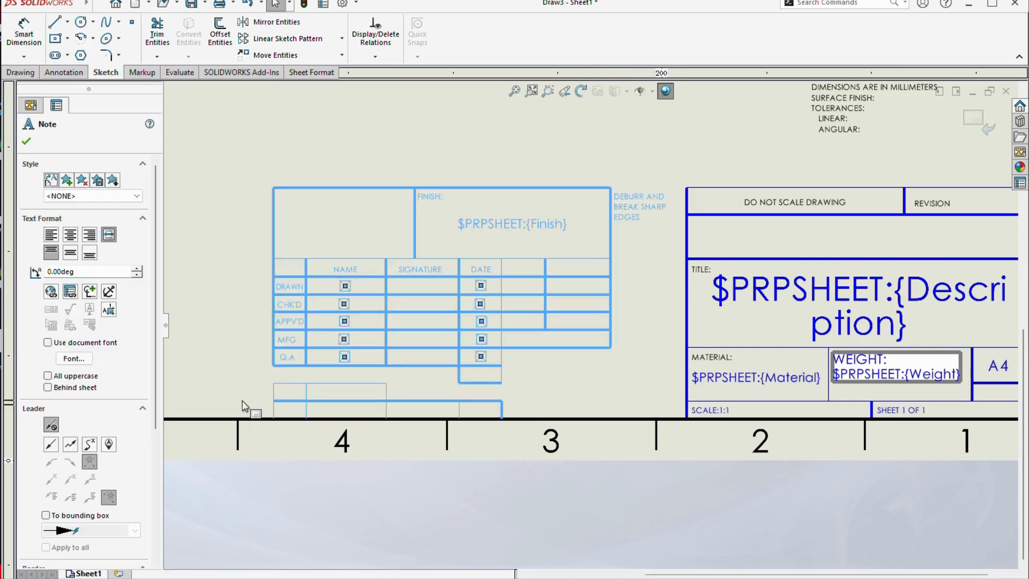
key("Delete")
scroll(510, 292, "up", 2)
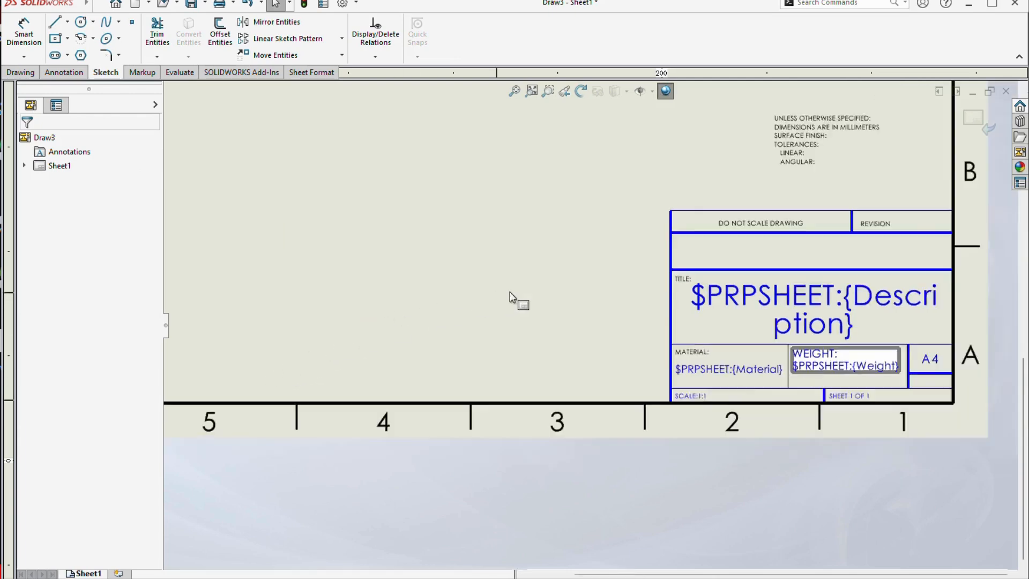
Insert the picture RAMS_CAD_FINAL_LOGO from the RAMS folder in Documents into the sheet format
scroll(696, 276, "down", 1)
scroll(900, 252, "down", 2)
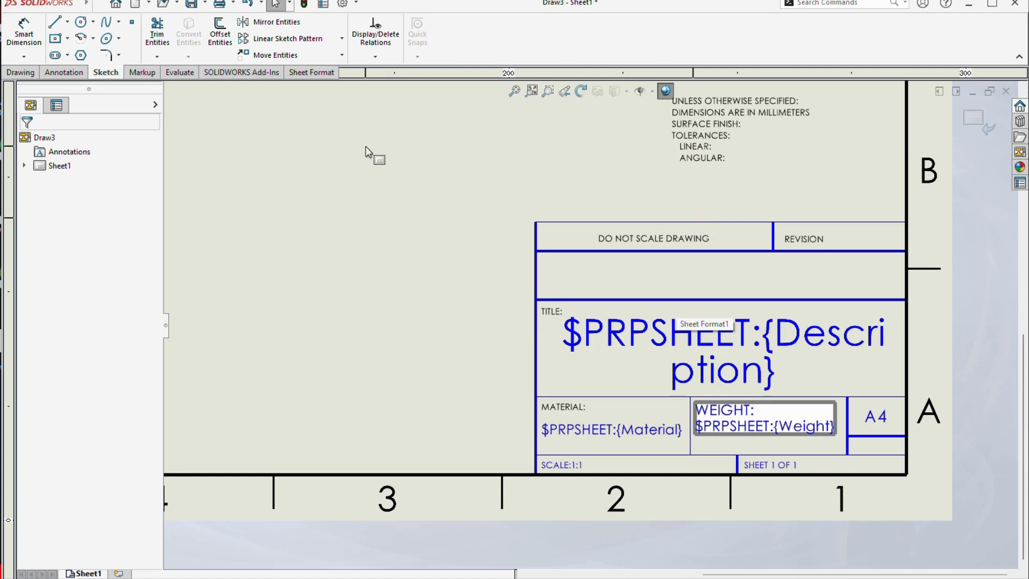
left_click(97, 4)
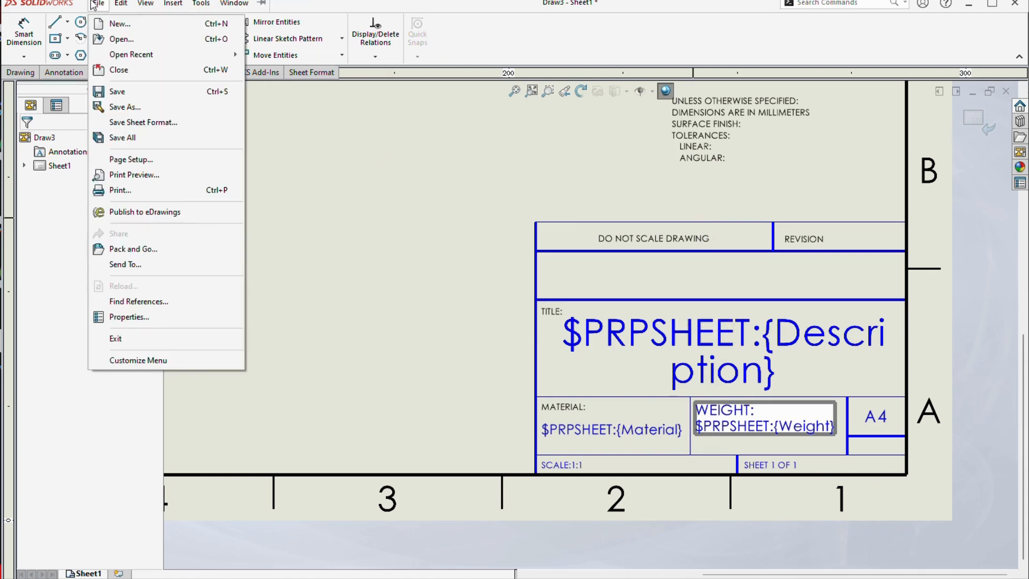
mouse_move(174, 5)
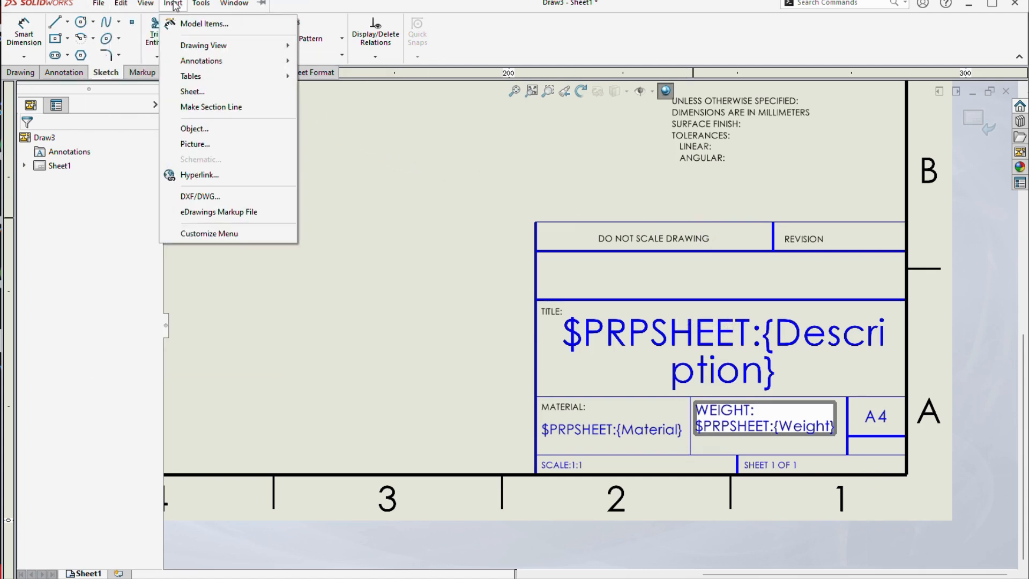
left_click(196, 144)
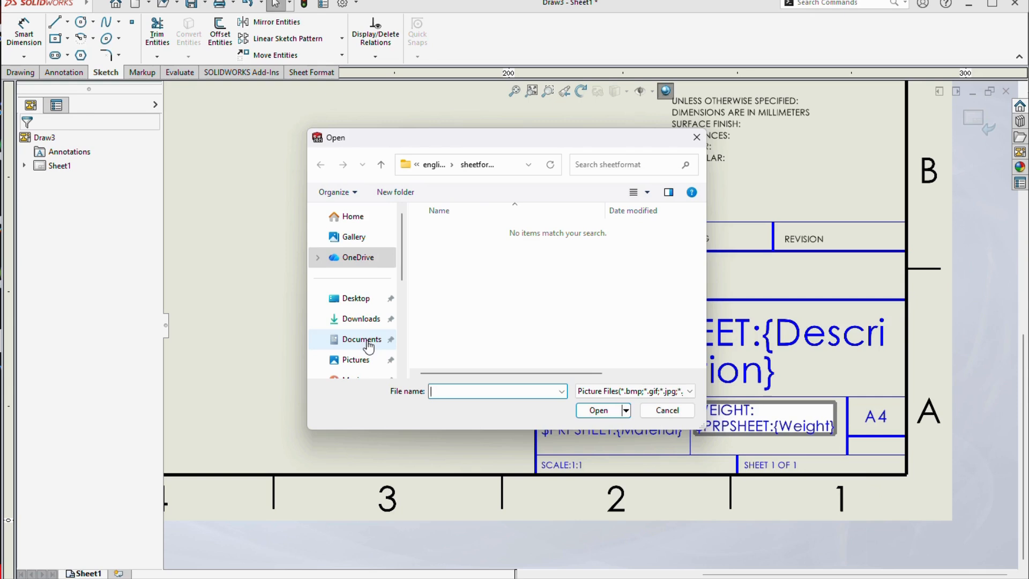
left_click(367, 343)
double_click(469, 231)
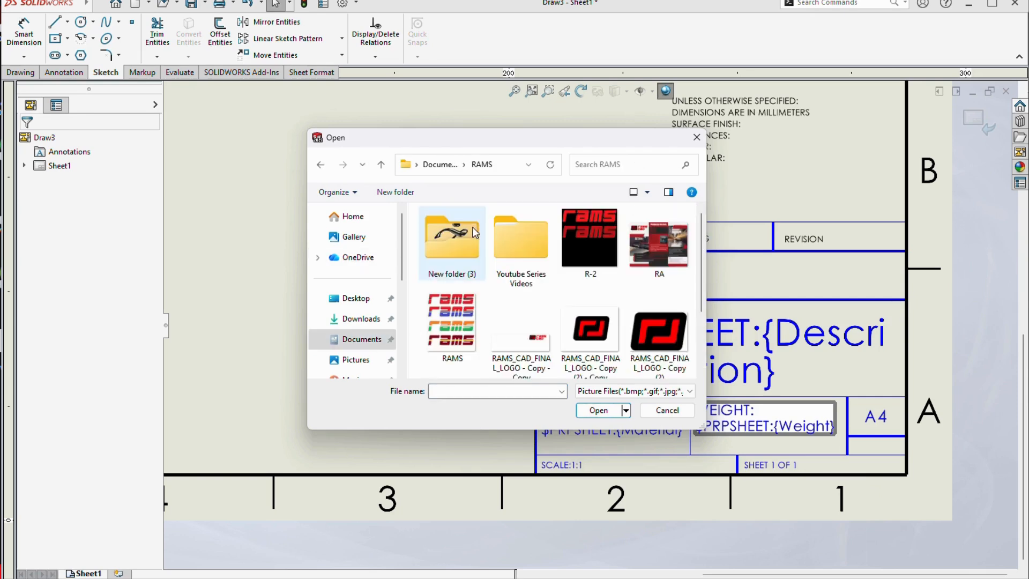
scroll(551, 314, "down", 2)
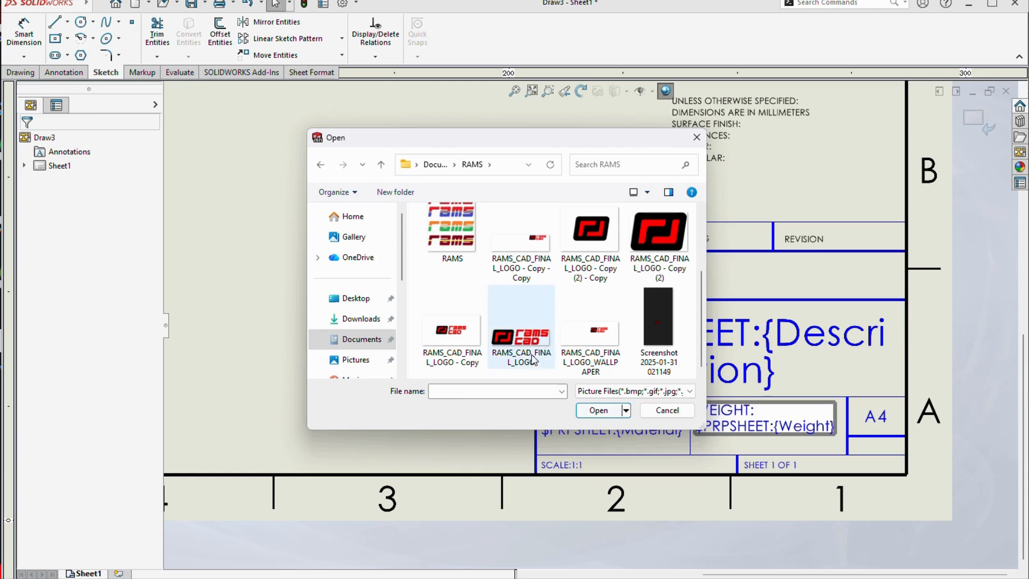
double_click(528, 345)
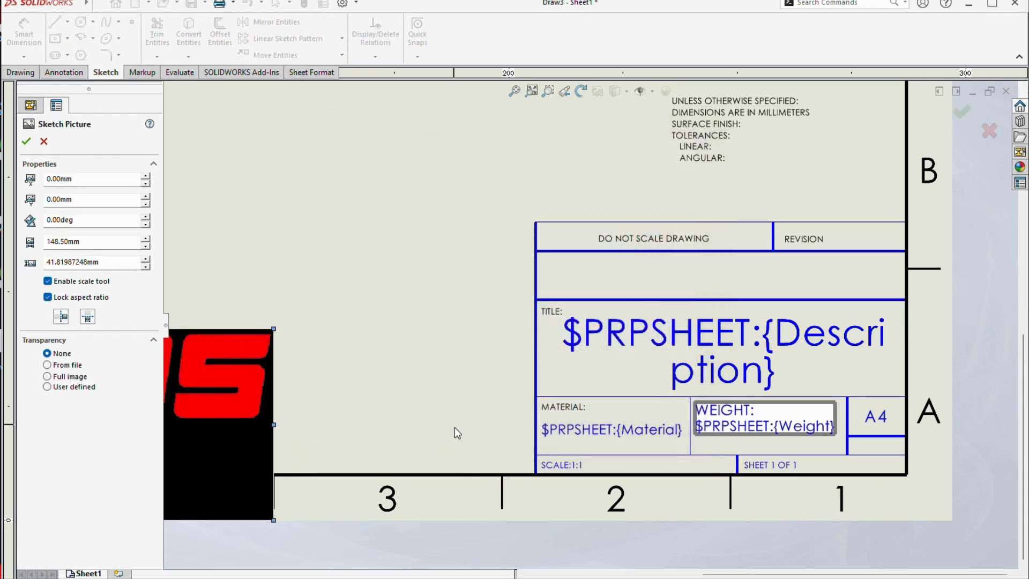
Scale the logo to about 27.9 x 7.8 mm and place it at the right end of the empty cell above the title
scroll(496, 381, "up", 5)
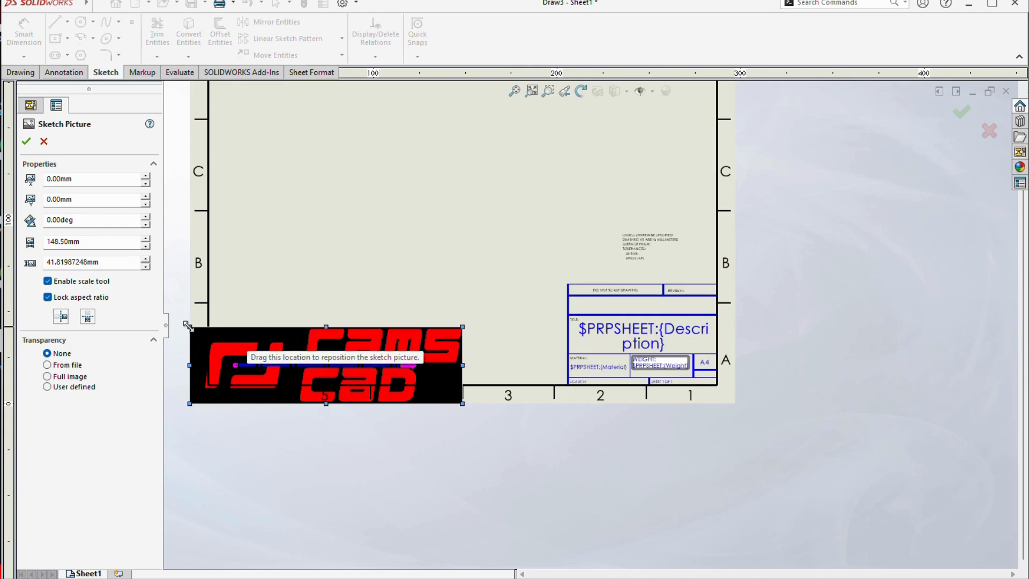
mouse_move(187, 325)
left_mouse_down()
mouse_move(433, 397)
mouse_move(609, 350)
mouse_move(913, 197)
mouse_move(948, 202)
left_mouse_up()
scroll(434, 415, "down", 4)
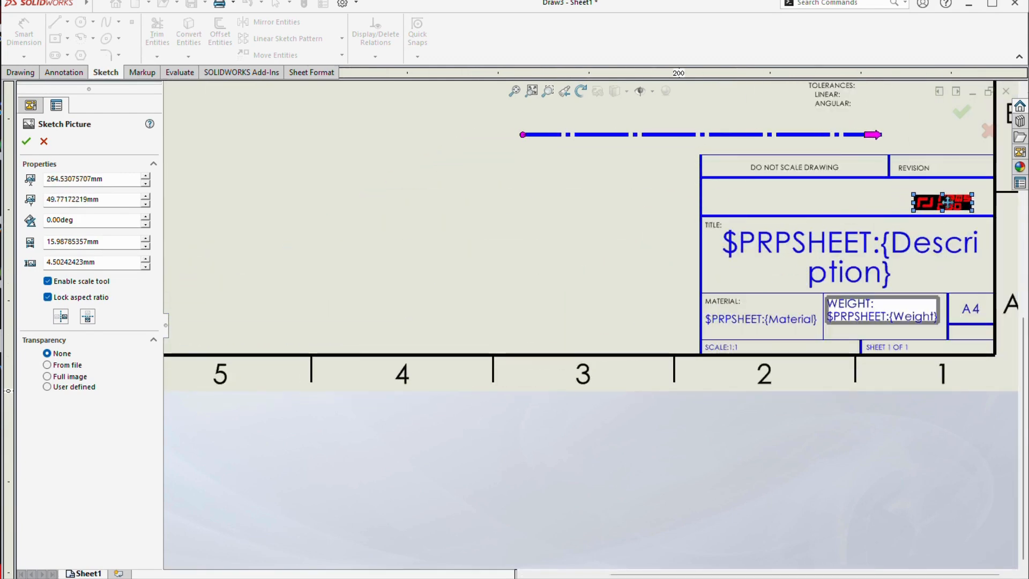
scroll(947, 202, "down", 5)
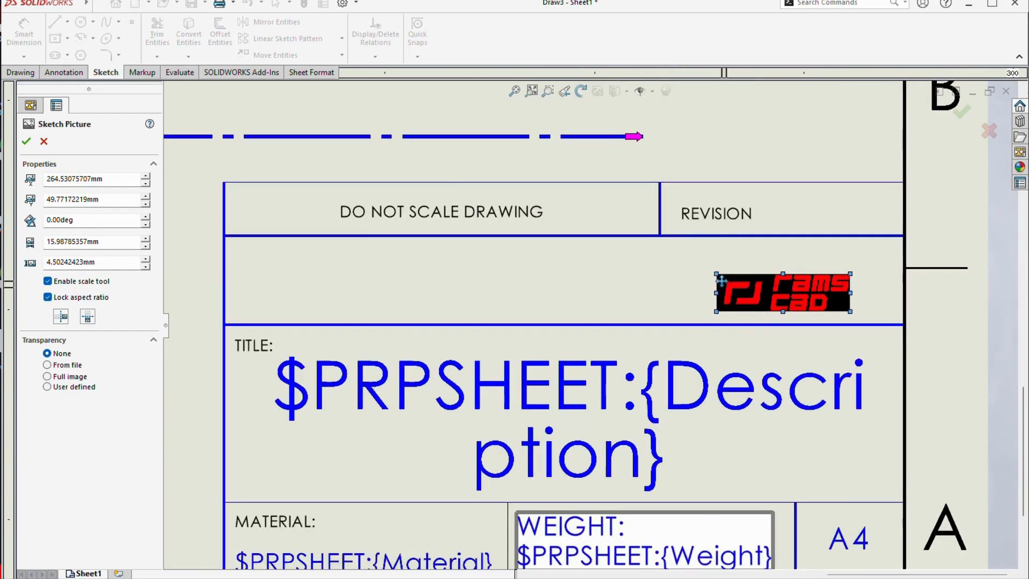
left_click_drag(719, 273, 667, 245)
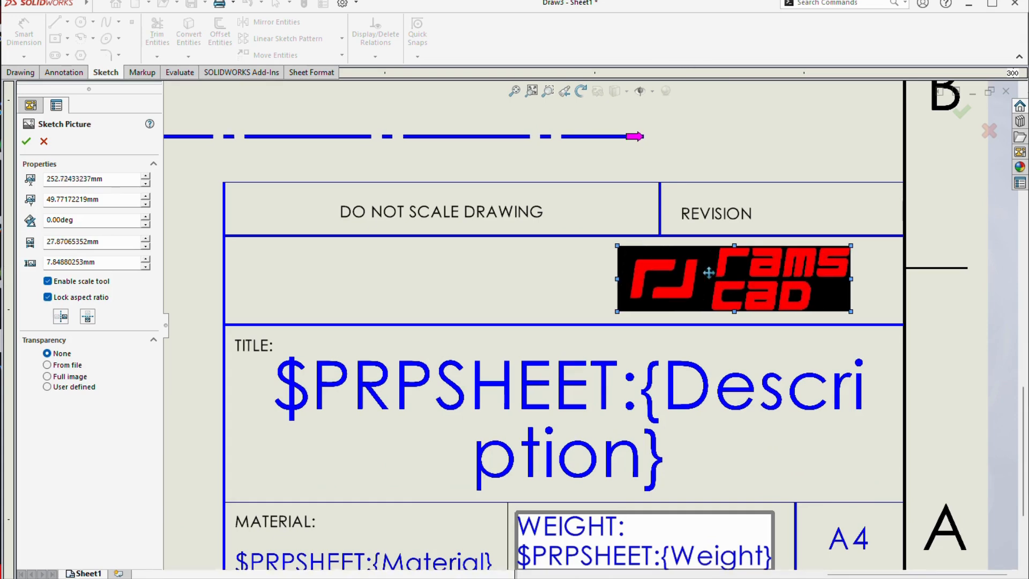
left_click_drag(707, 271, 747, 275)
key("z")
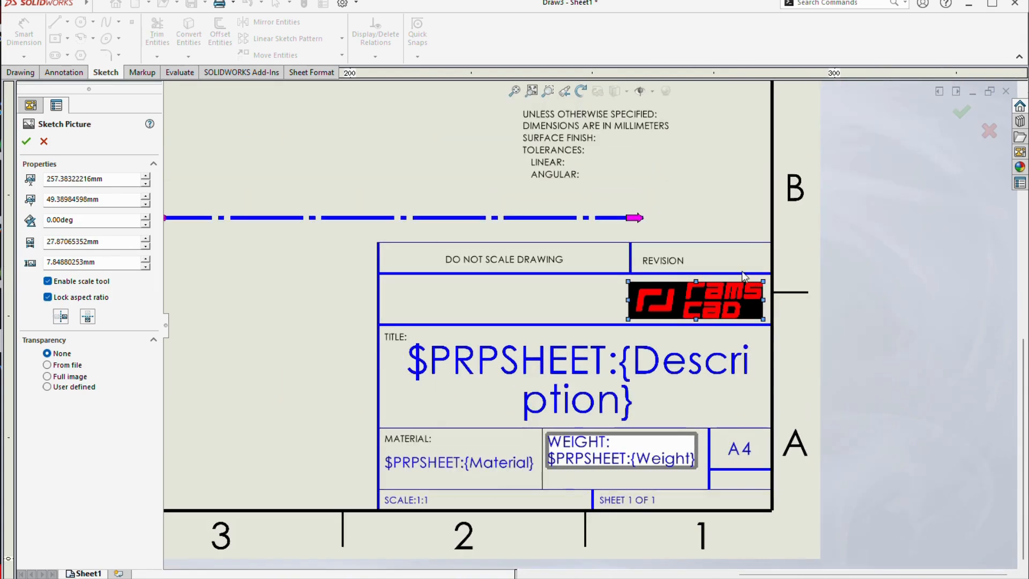
left_click(963, 113)
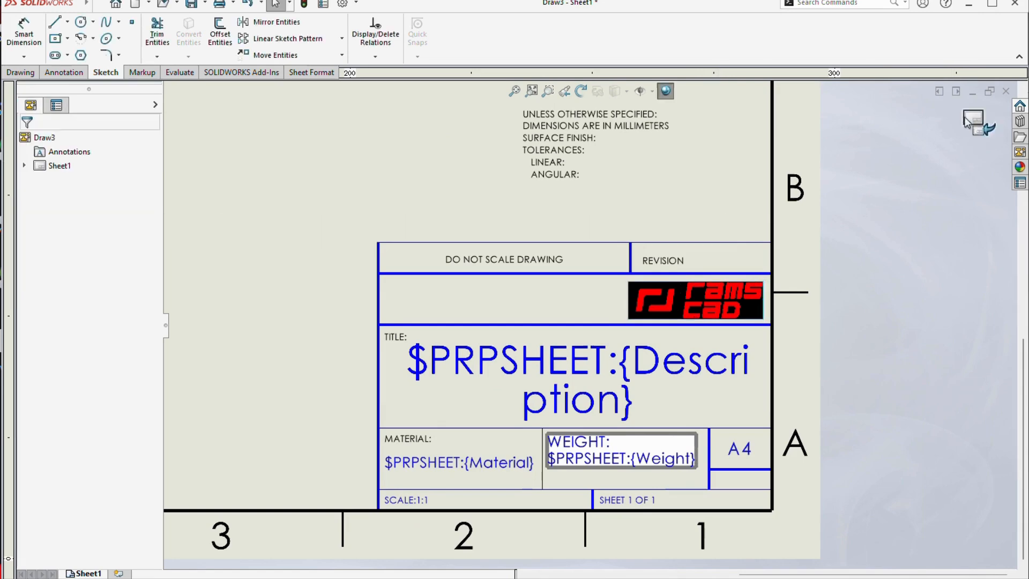
Set the text height of the description property note in the title cell to 3 mm
key("z")
scroll(338, 306, "down", 3)
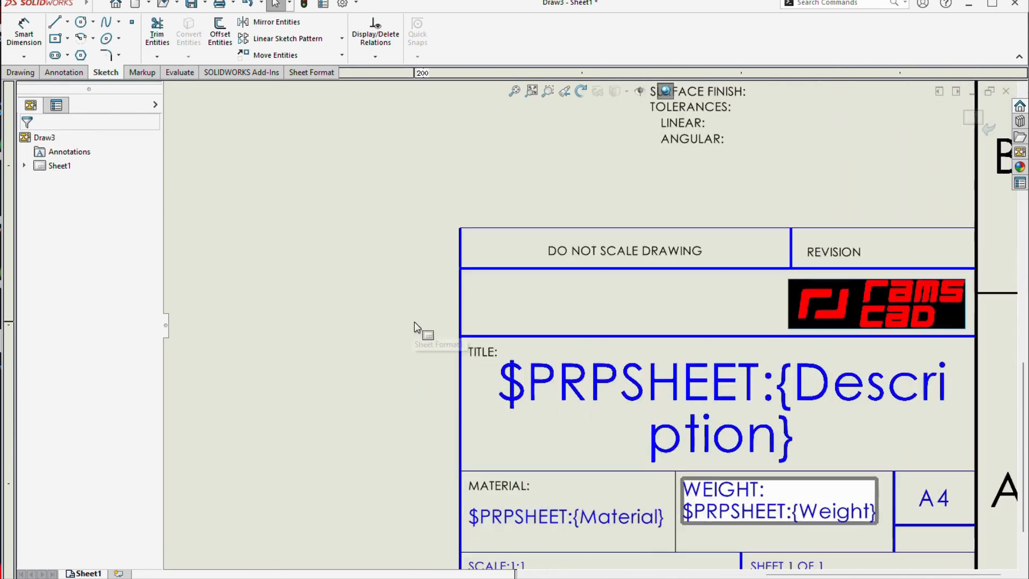
scroll(503, 405, "up", 2)
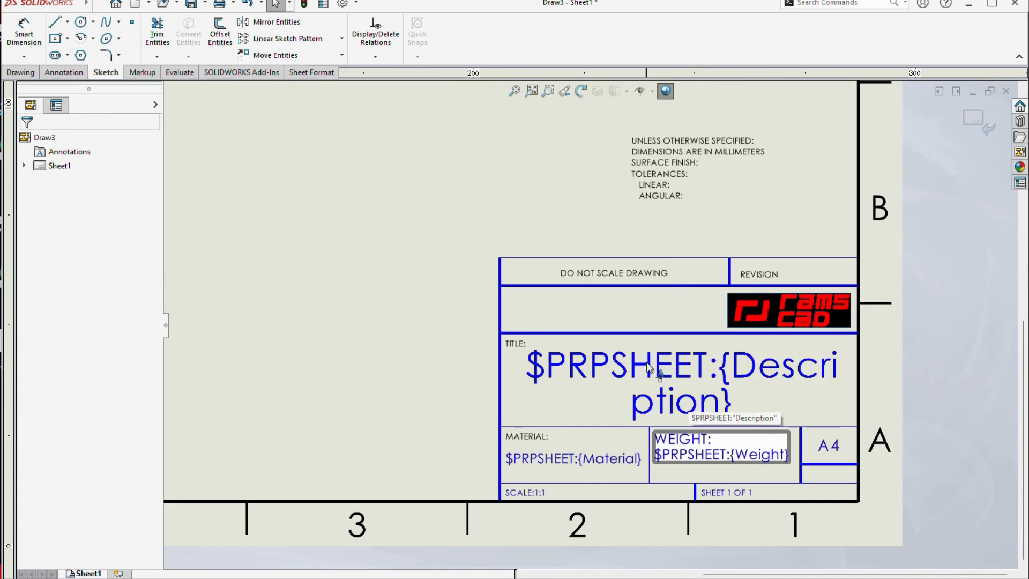
scroll(647, 365, "down", 1)
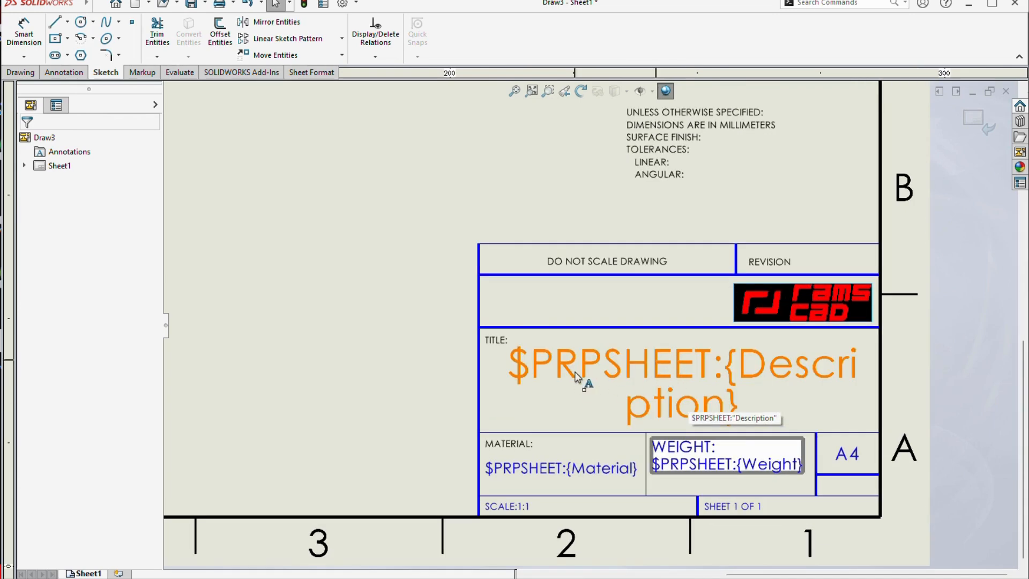
double_click(594, 373)
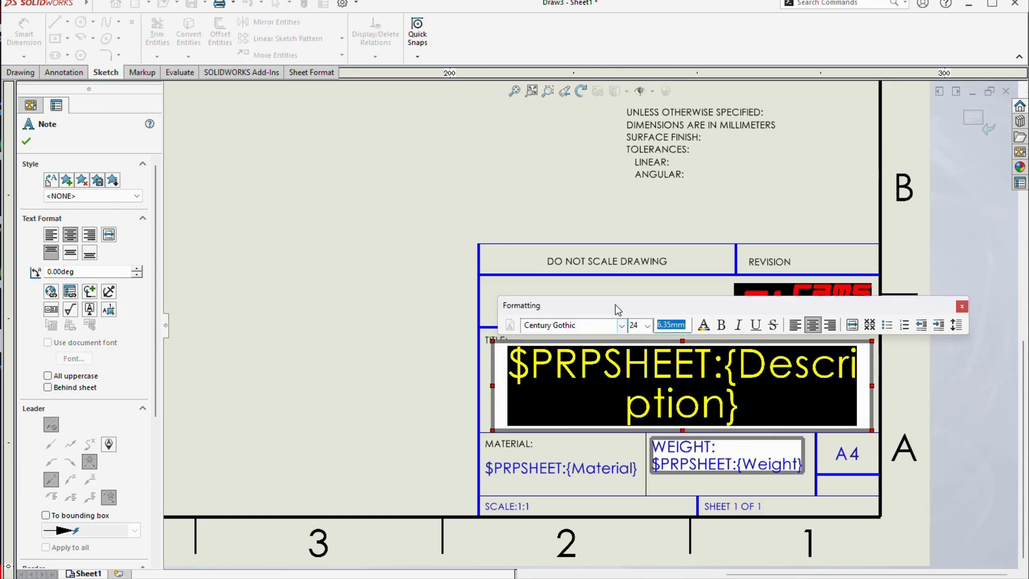
type("3")
key("Return")
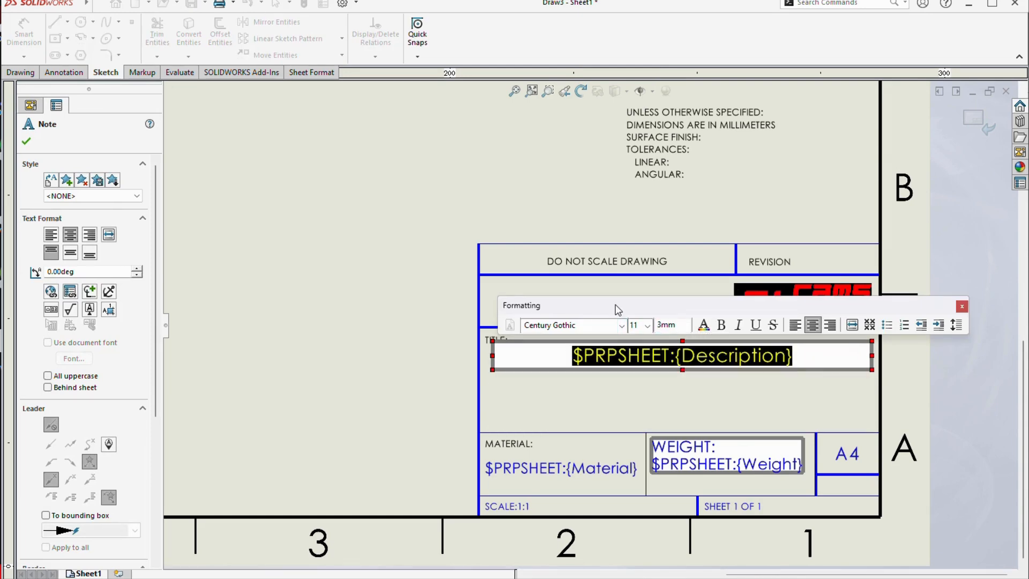
left_click(564, 168)
scroll(713, 364, "down", 2)
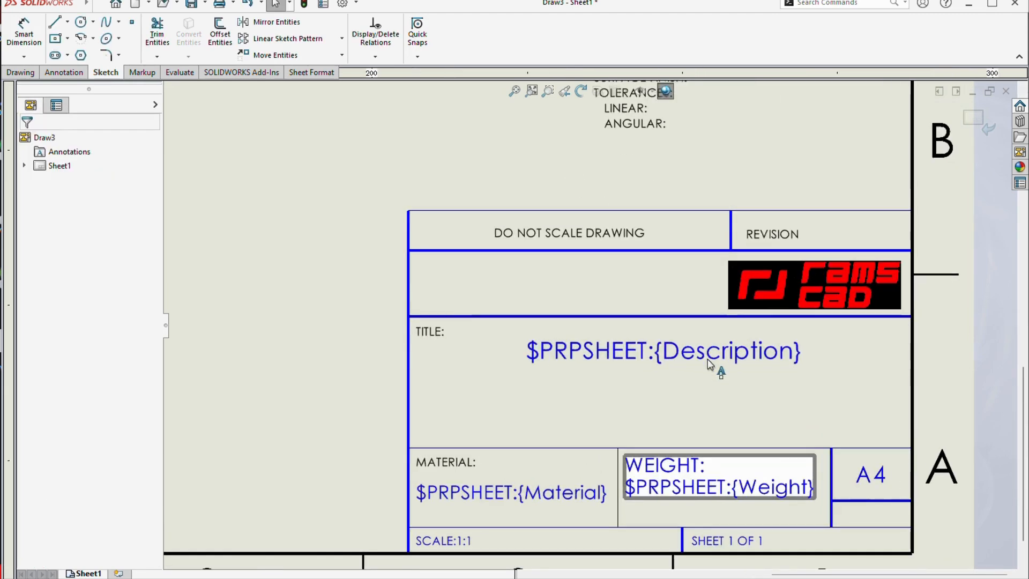
Shift the description note higher in the title cell and copy the line above the title downward to split the cell into two rows
left_click_drag(698, 359, 718, 347)
left_click(663, 316)
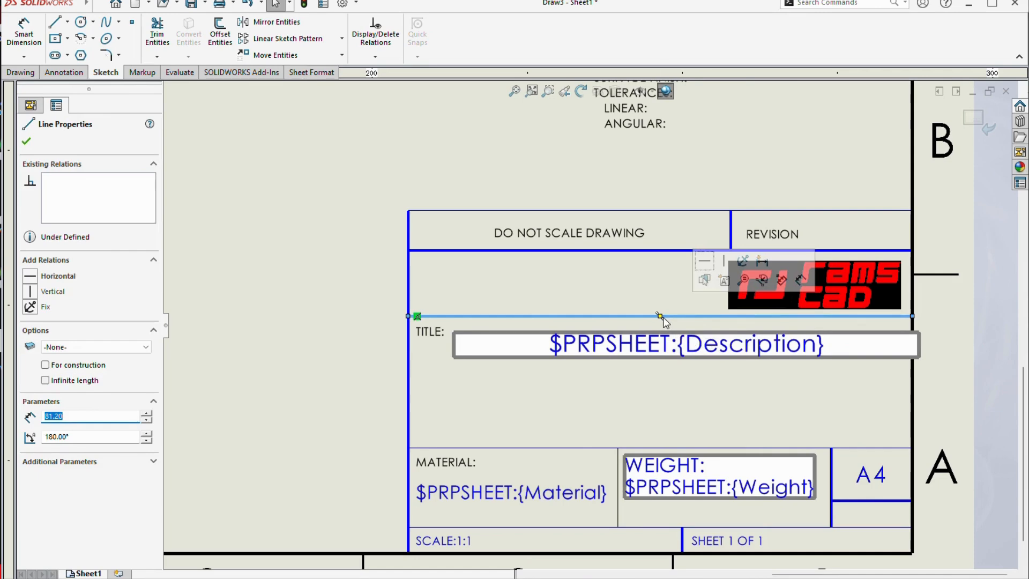
left_click_drag(648, 319, 643, 382, "ctrl")
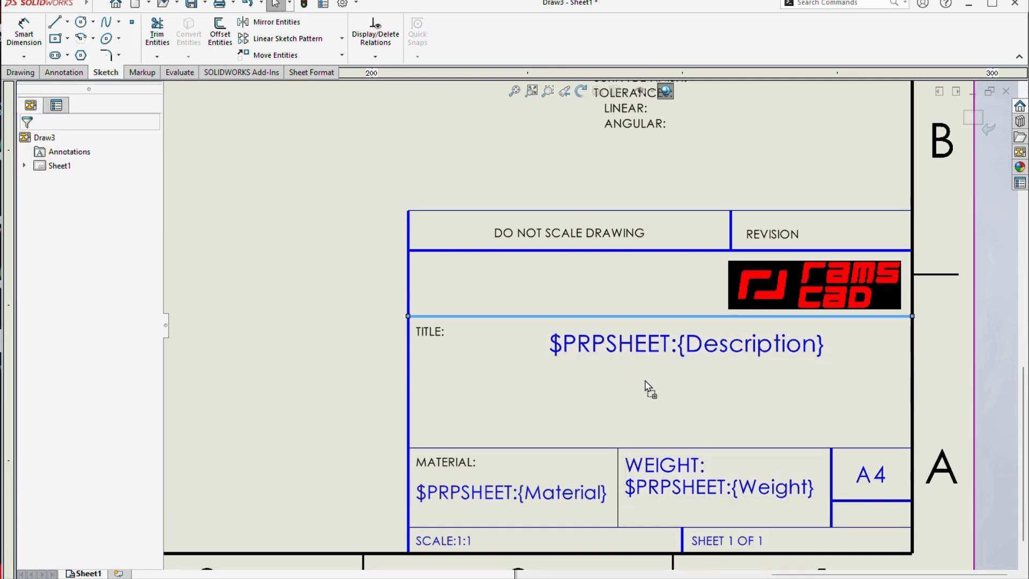
left_click(341, 320)
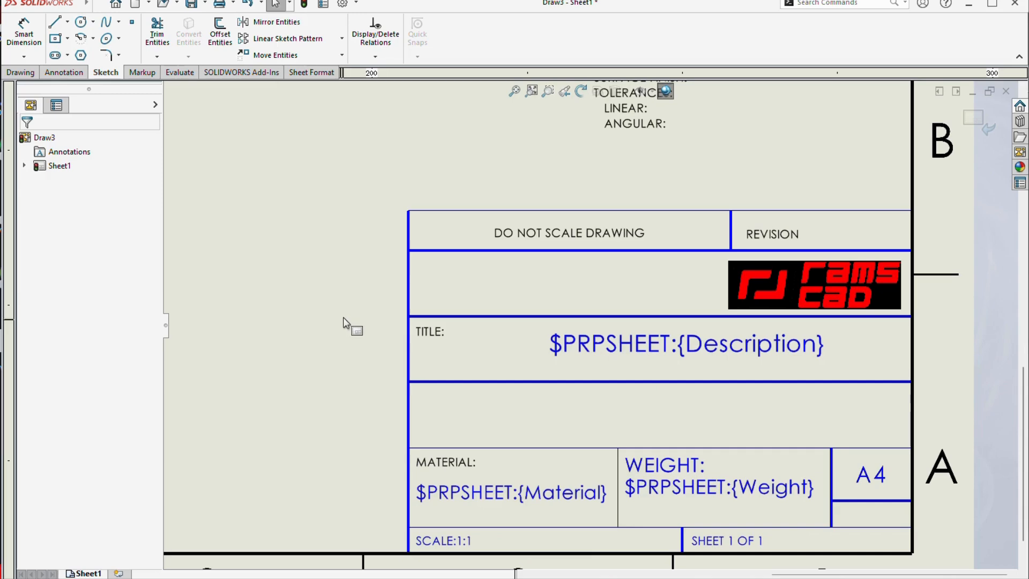
Move the "UNLESS OTHERWISE SPECIFIED" note from above the title block to the left part of the new row below the title
scroll(617, 244, "up", 2)
scroll(626, 220, "down", 2)
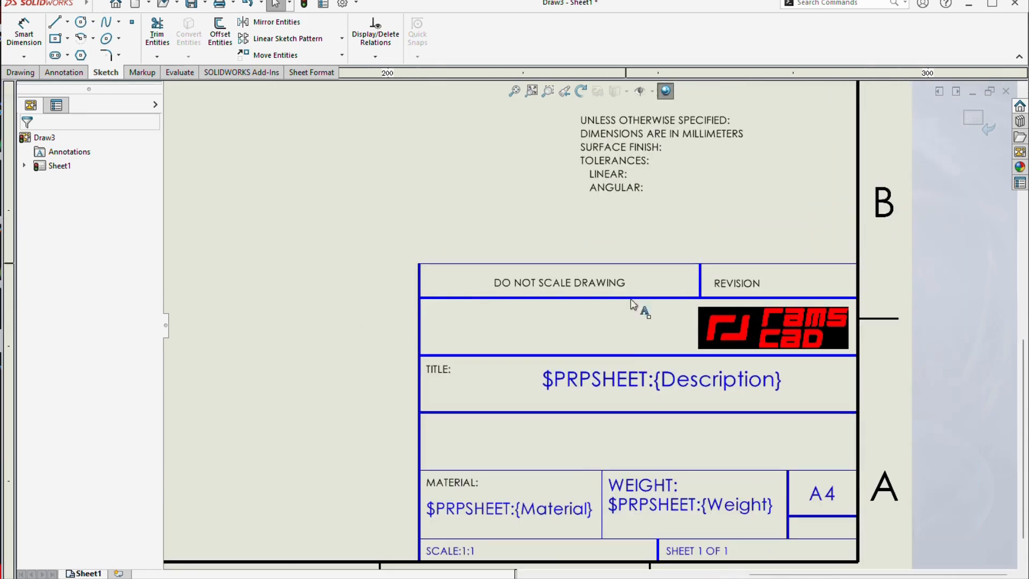
left_click_drag(608, 160, 458, 472)
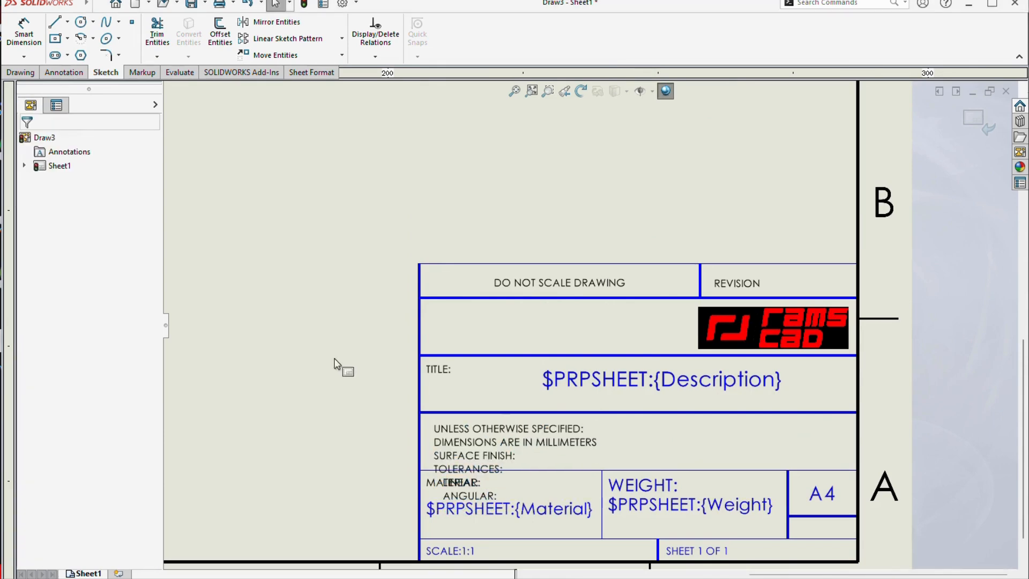
scroll(484, 403, "down", 2)
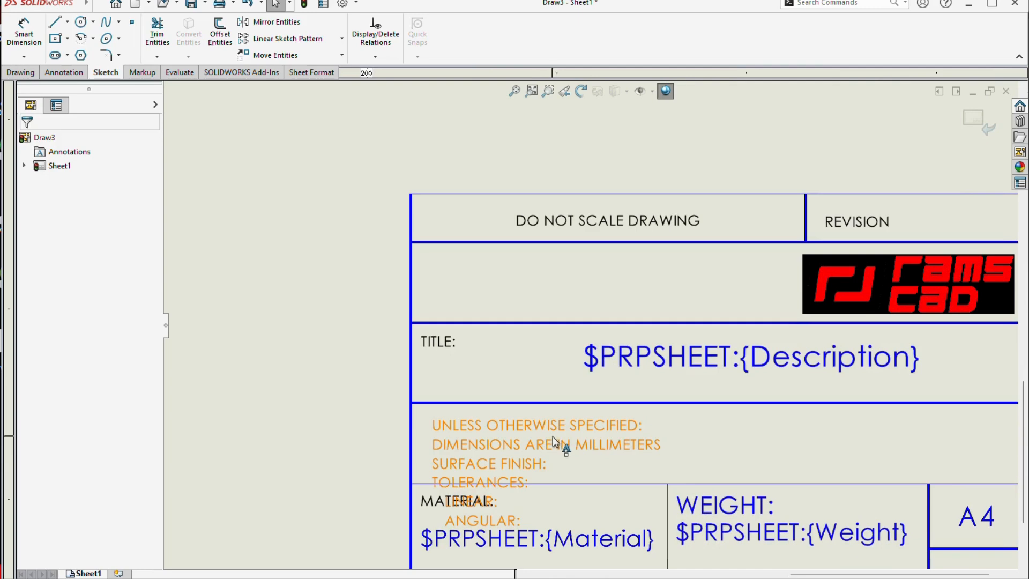
left_click(552, 437)
left_click_drag(552, 436, 557, 439)
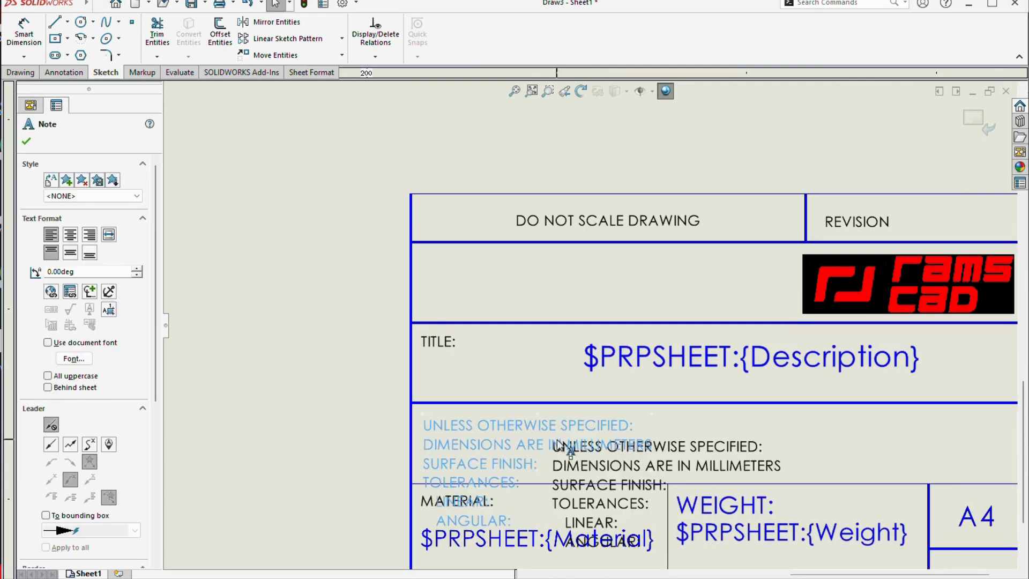
Copy the "UNLESS OTHERWISE SPECIFIED" note to its right and delete the TOLERANCES, LINEAR and ANGULAR lines from the left note
left_click_drag(629, 471, 851, 440)
double_click(548, 434)
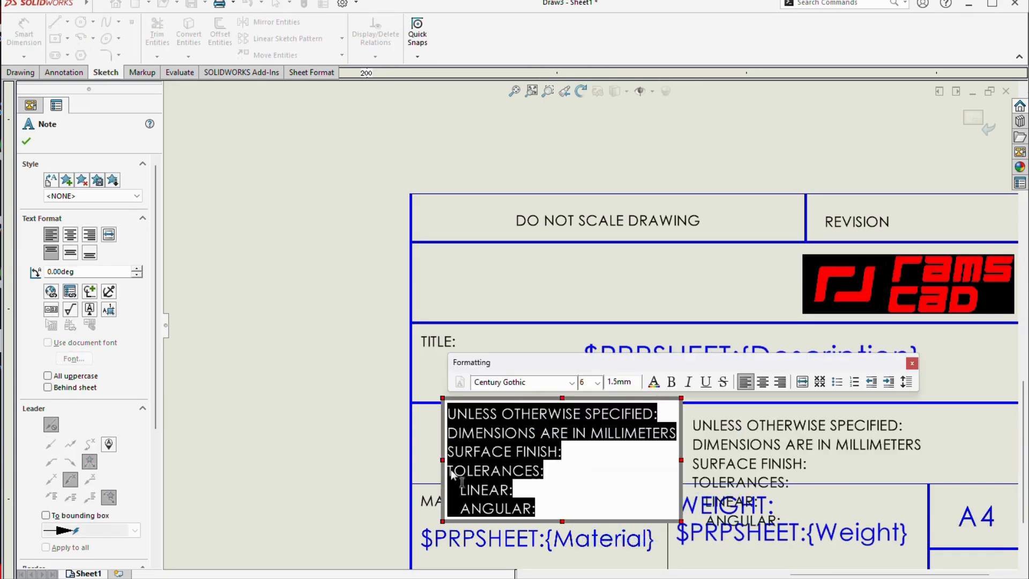
left_click_drag(449, 471, 565, 525)
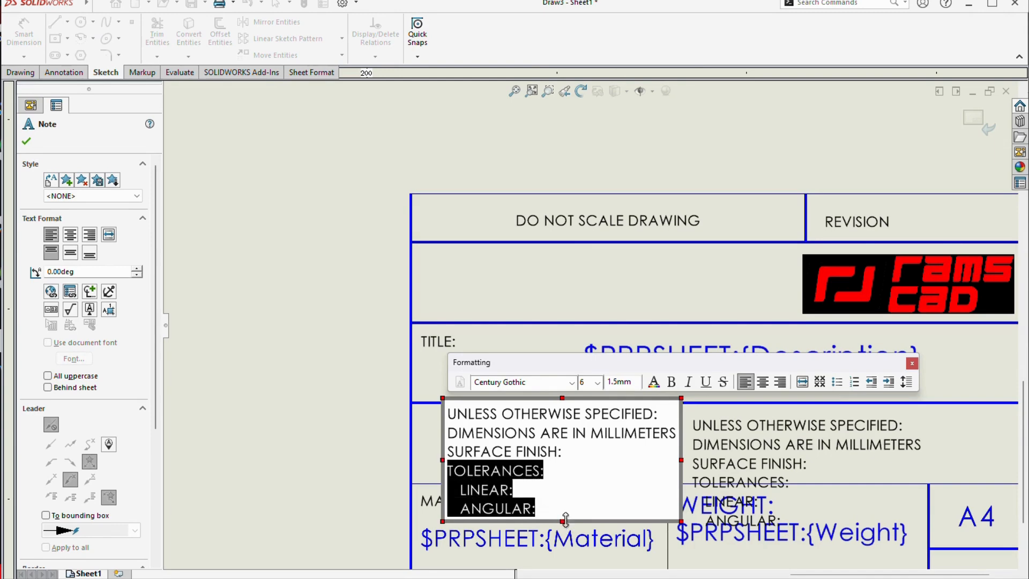
key("Delete")
key("BackSpace")
left_click(330, 420)
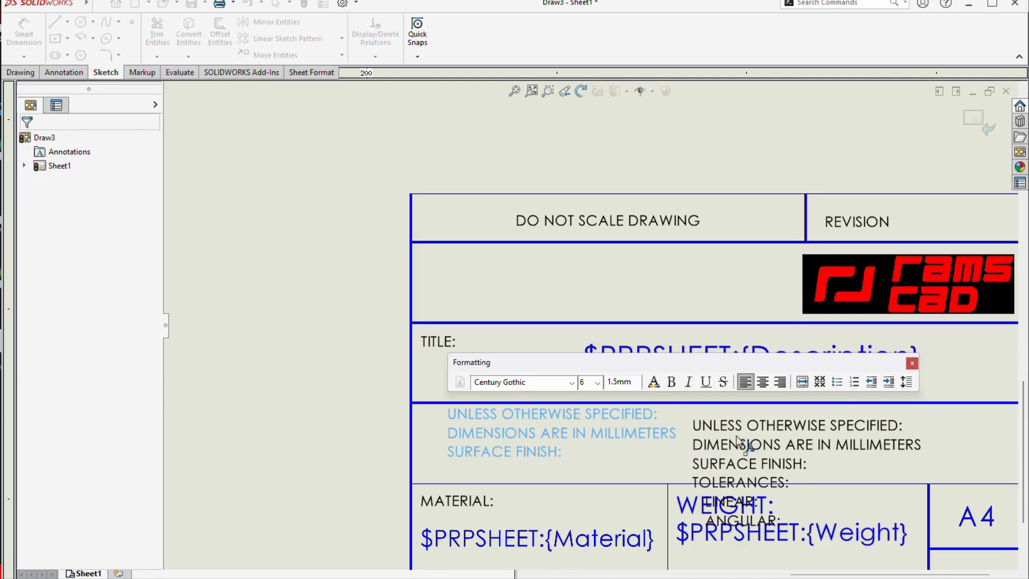
Delete the first three lines of the right-hand copy so that it holds only the TOLERANCES, LINEAR and ANGULAR text
left_click(772, 455)
left_click_drag(808, 466, 678, 420)
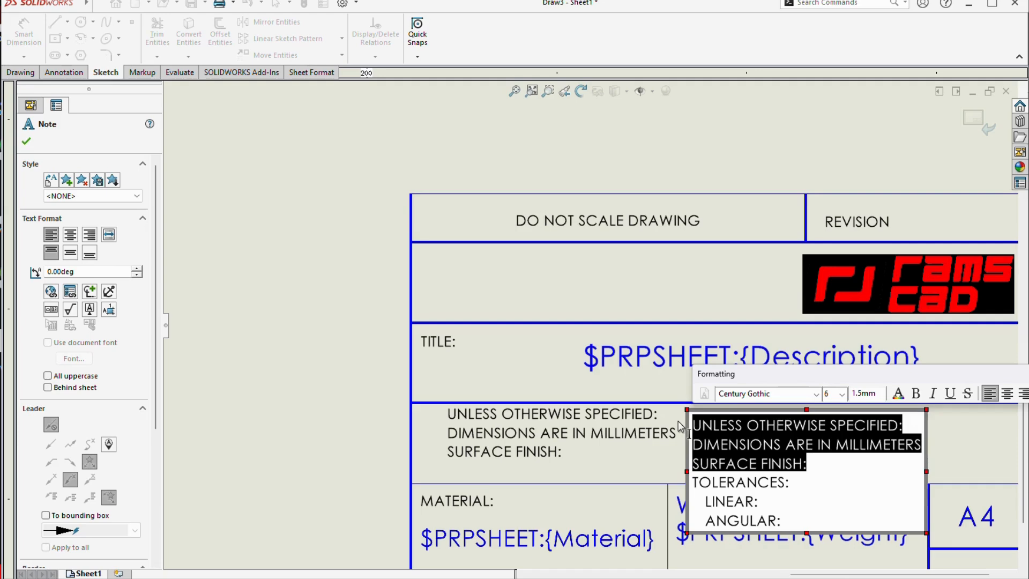
key("Delete")
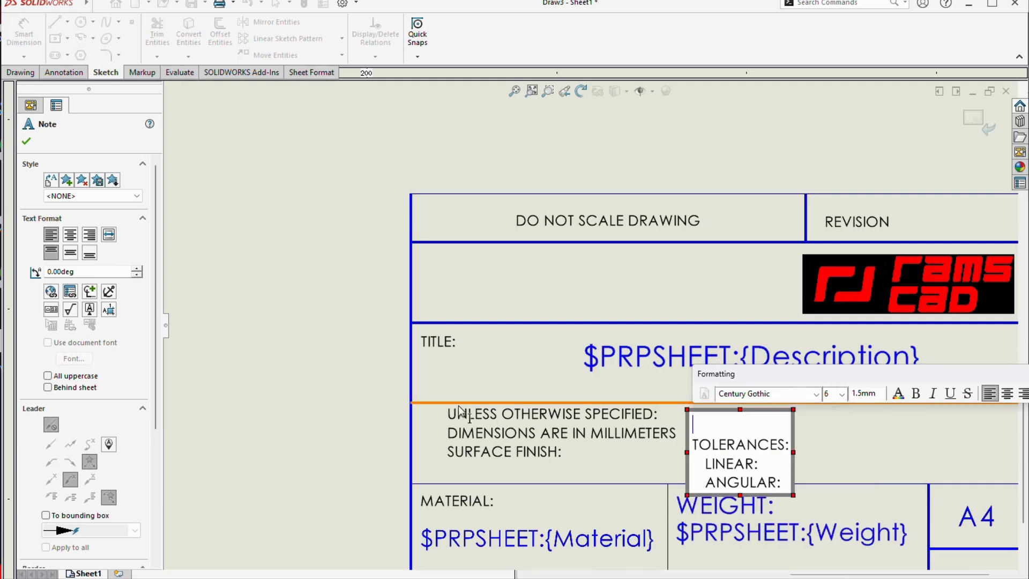
key("Delete")
left_click(319, 359)
scroll(717, 431, "down", 2)
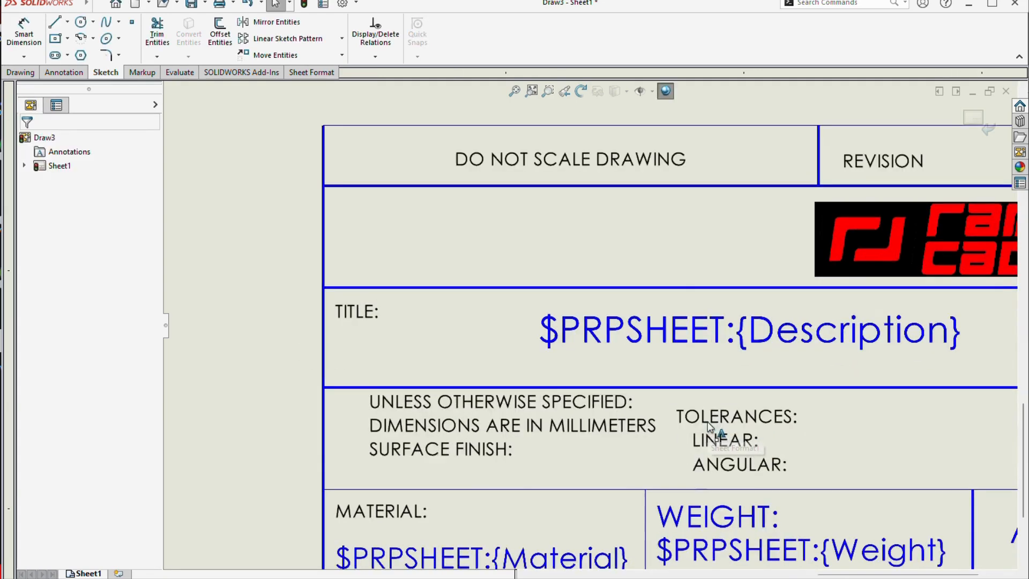
Arrange the two note halves at the same height in the row, the general note by the left border and the tolerances further right
left_click(507, 426)
left_click_drag(505, 429, 479, 427)
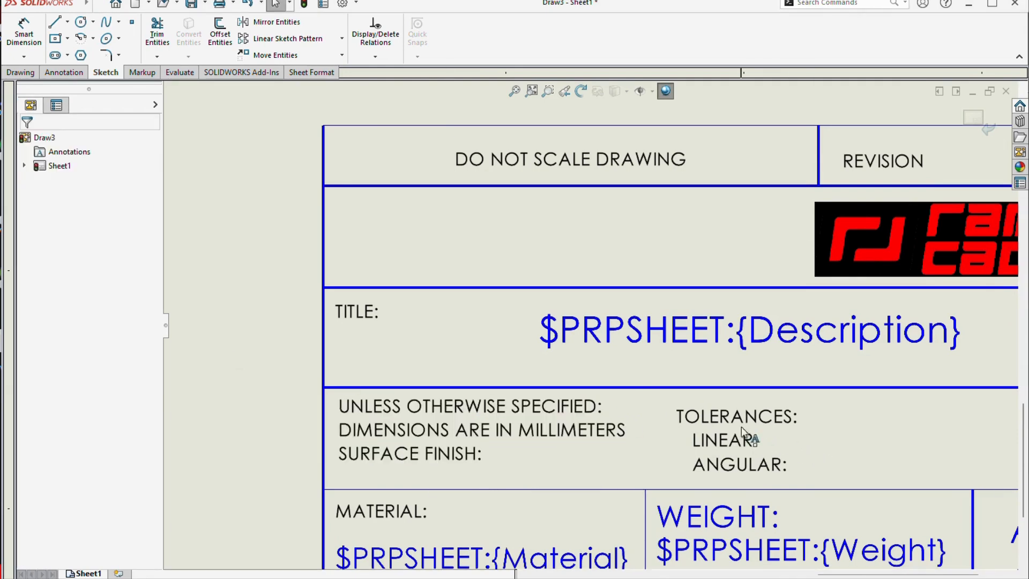
left_click_drag(741, 427, 806, 409)
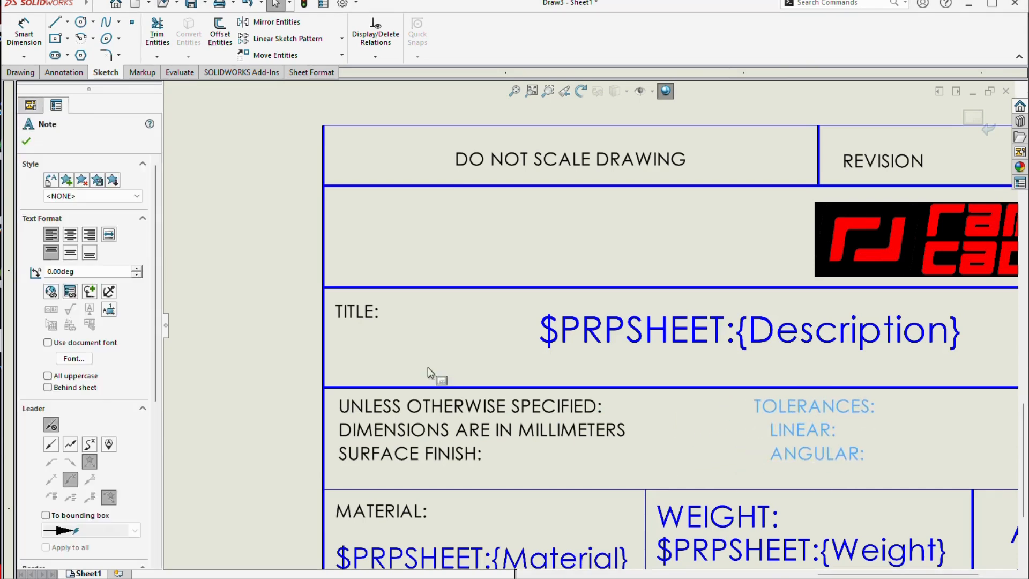
left_click(205, 276)
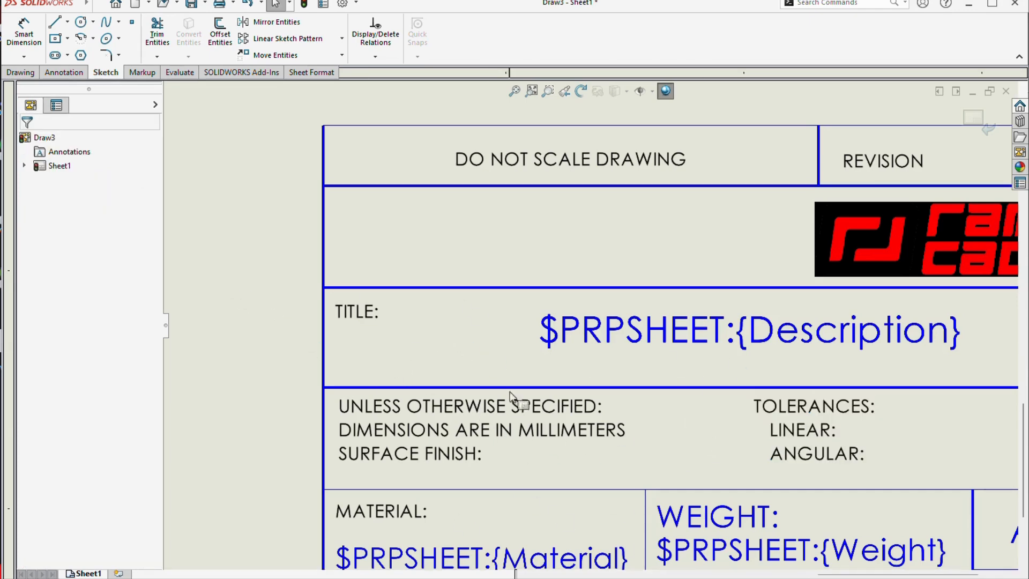
Undo the note arrangement, text deletions and copying back to a single complete "UNLESS OTHERWISE SPECIFIED" note
key("ctrl+z")
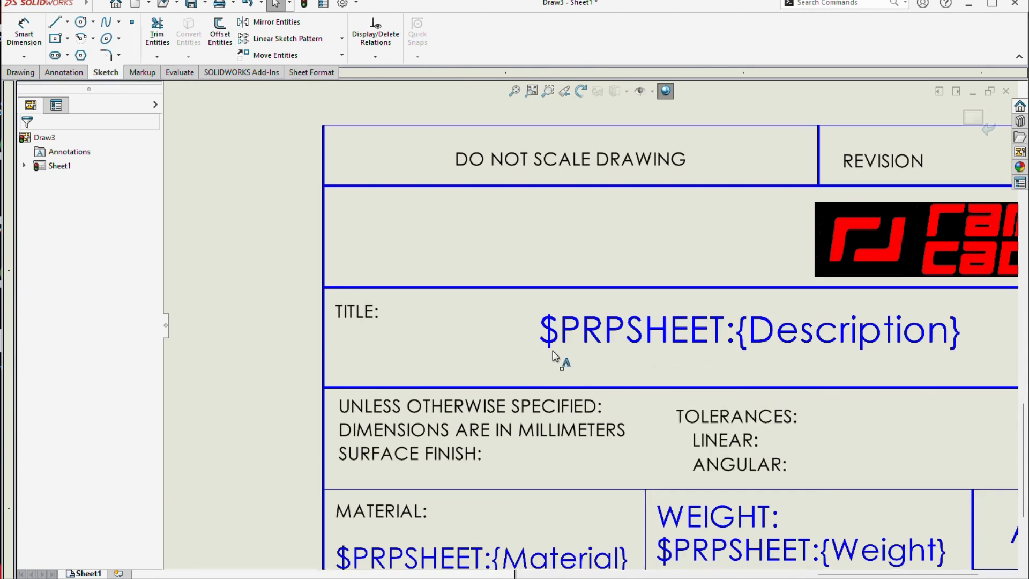
key("ctrl+z")
key("ctrl+z")
key("ctrl+z")
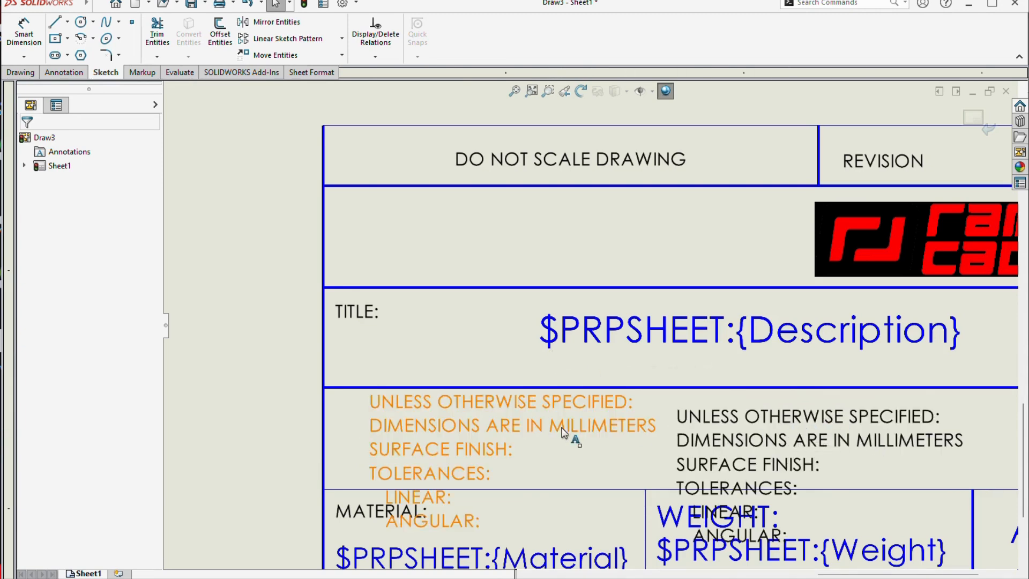
key("ctrl+z")
key("ctrl+z")
key("ctrl+z")
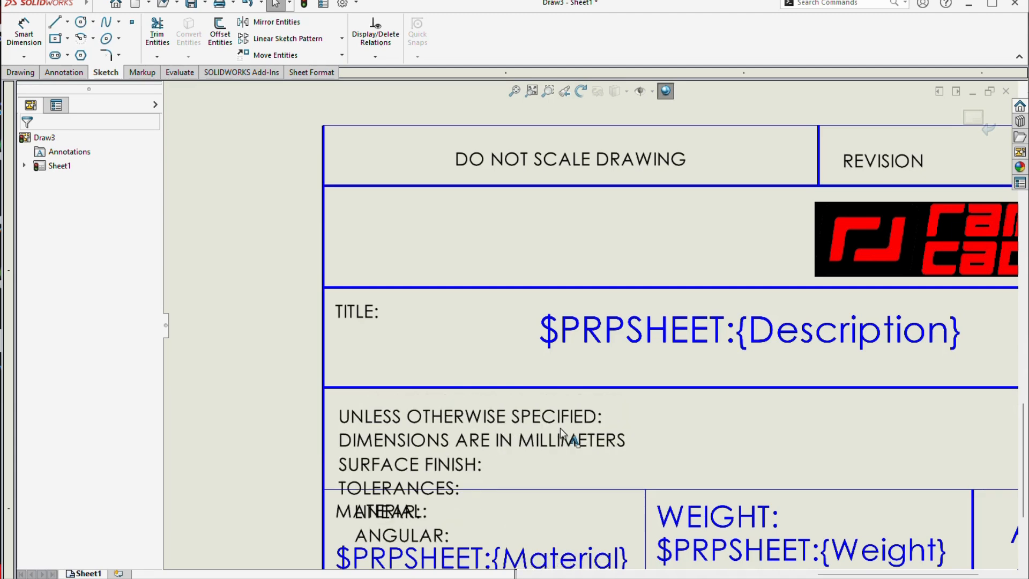
Make the dividing line below the title vertical and move it into the title block, with its lower end on the material row's upper line
left_click(665, 387)
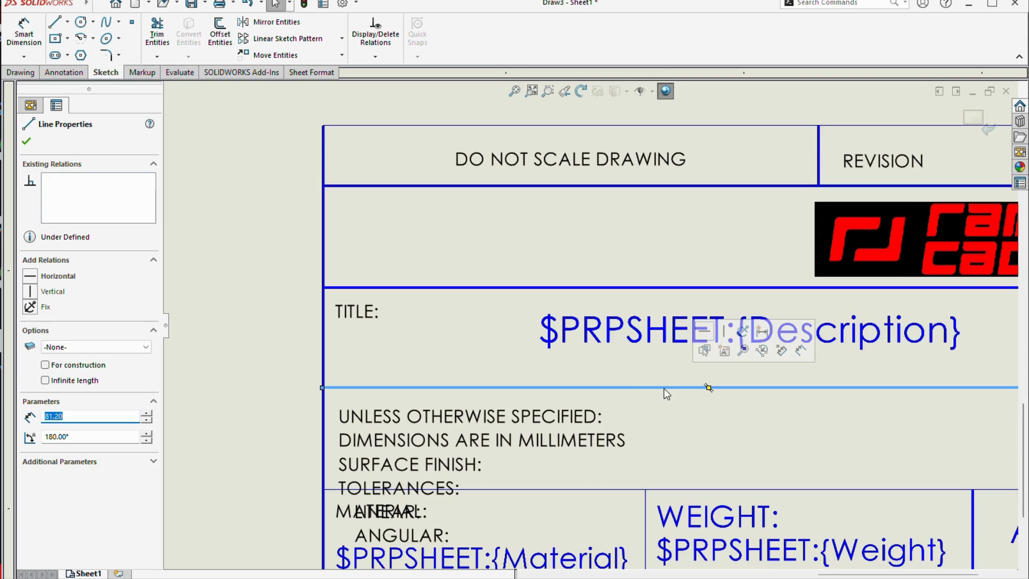
left_click(30, 293)
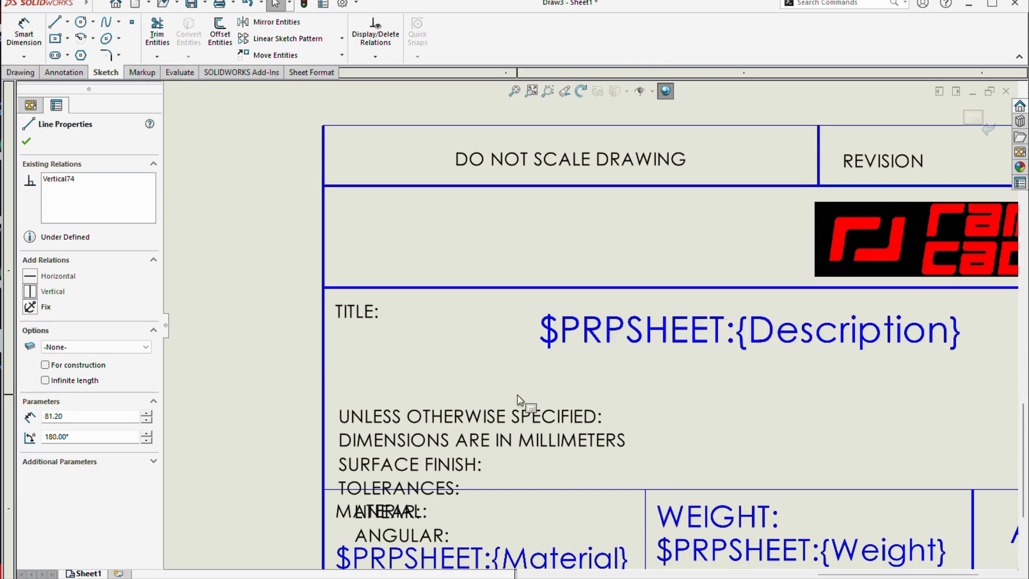
scroll(517, 400, "up", 3)
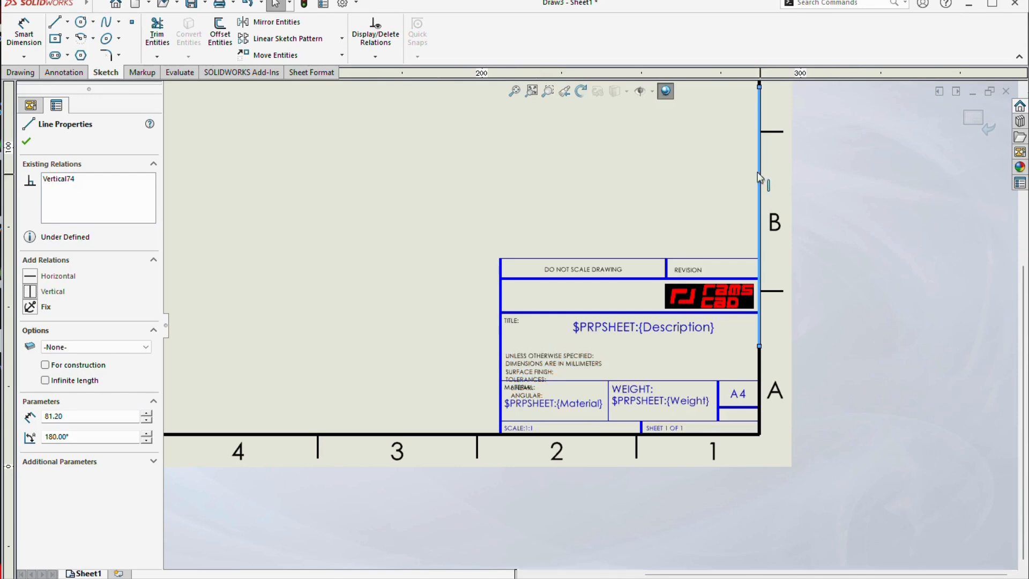
left_click_drag(757, 173, 661, 230)
left_click_drag(659, 345, 620, 381)
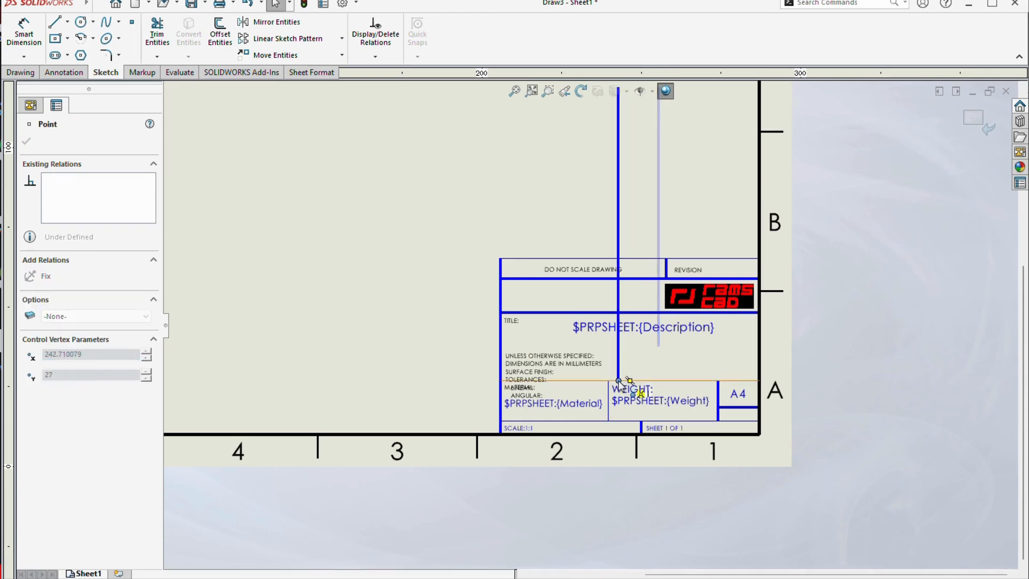
scroll(626, 339, "up", 2)
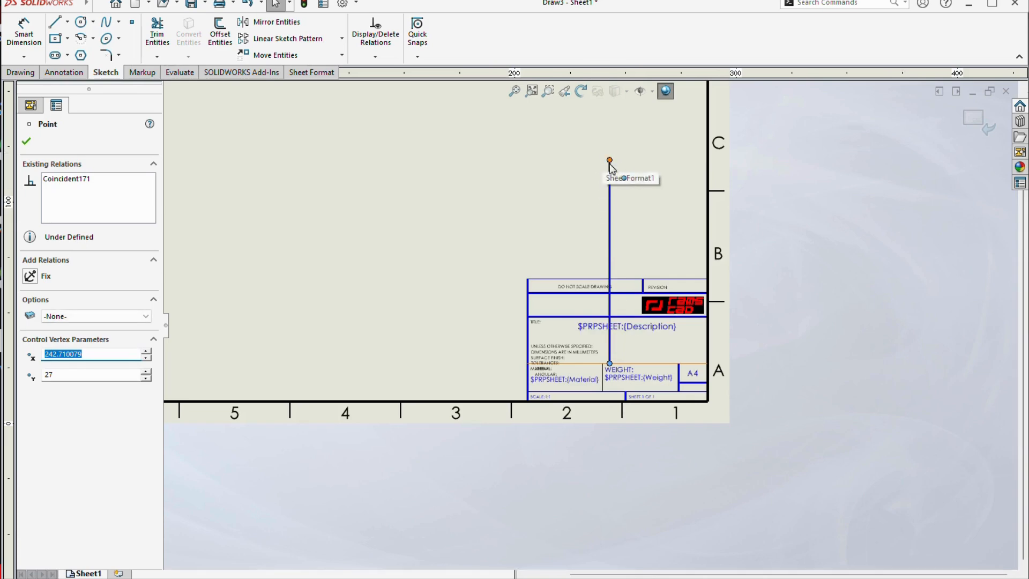
Shorten the vertical divider to the line below the logo and place the description note to the right of the divider
left_click_drag(610, 162, 772, 371)
left_click(605, 243)
scroll(576, 334, "down", 5)
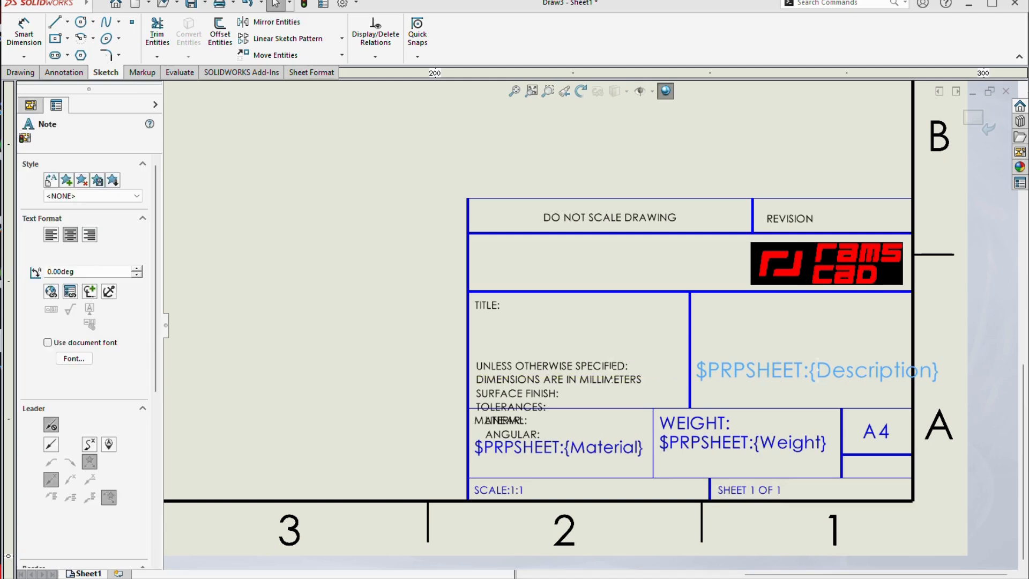
Move the TITLE label into the cell right of the divider and the "UNLESS OTHERWISE SPECIFIED" note fully into the left cell
left_click(497, 308)
left_click_drag(496, 308, 722, 303)
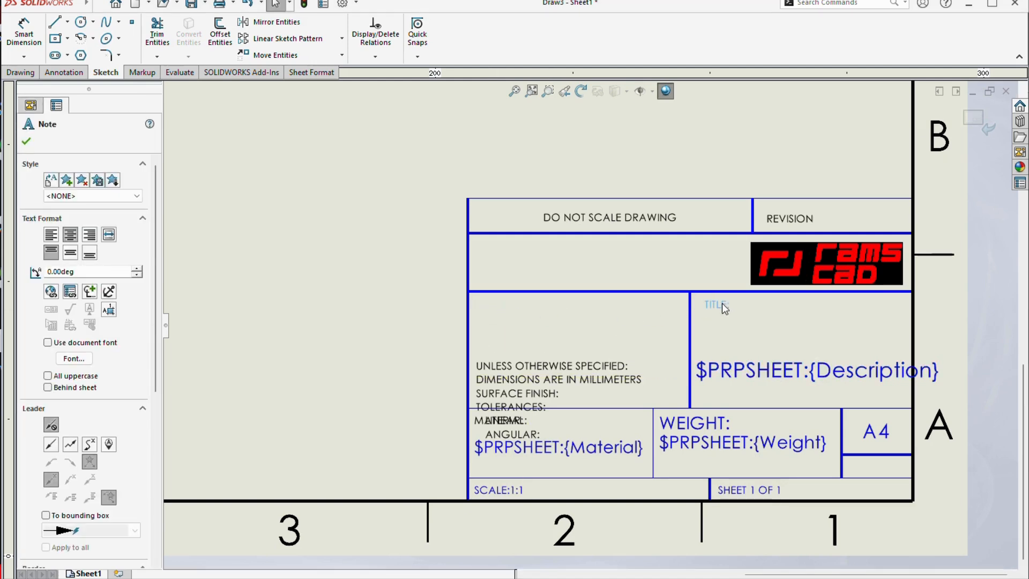
left_click_drag(517, 389, 523, 337)
key("Escape")
scroll(628, 210, "down", 2)
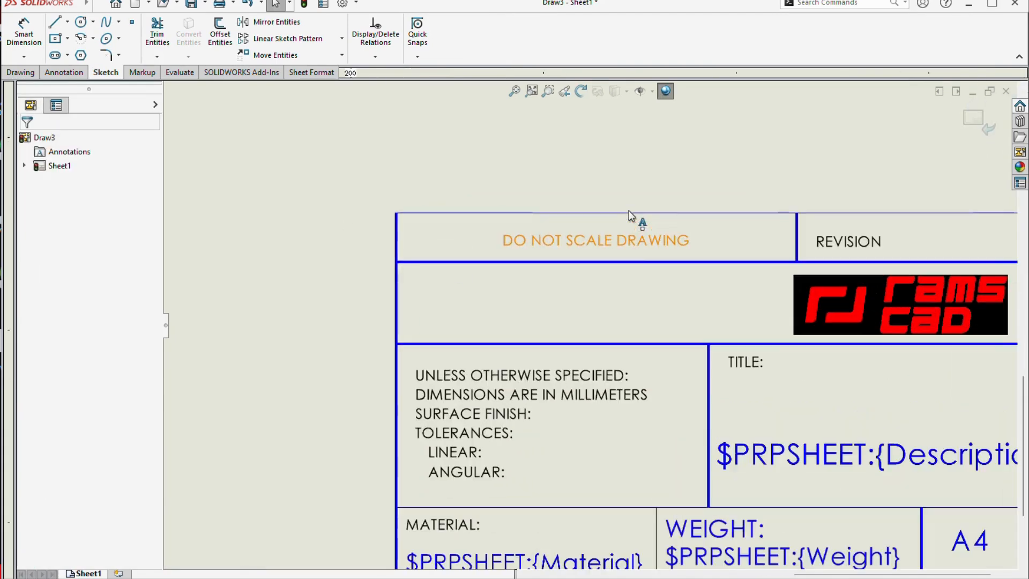
Make the "DO NOT SCALE DRAWING" note bold with 3 mm text height, and shift the REVISION label closer to its cell's left border
double_click(626, 236)
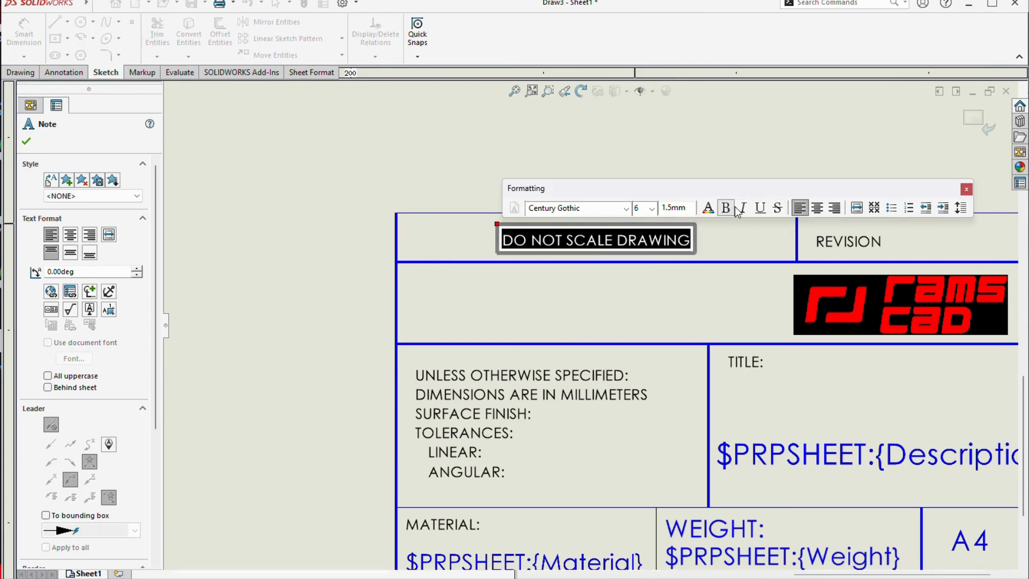
left_click(725, 208)
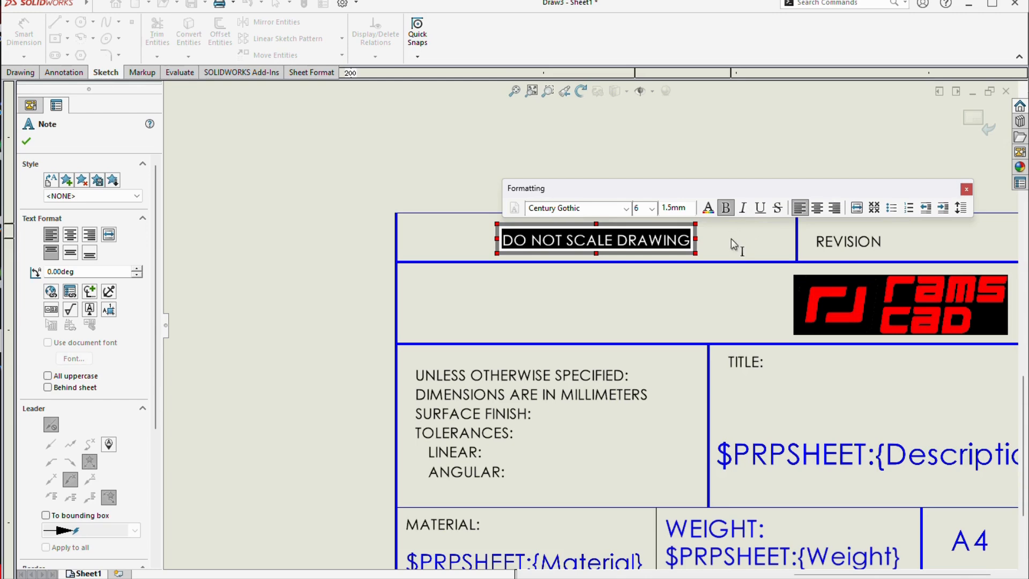
left_click(687, 210)
type("3")
key("Return")
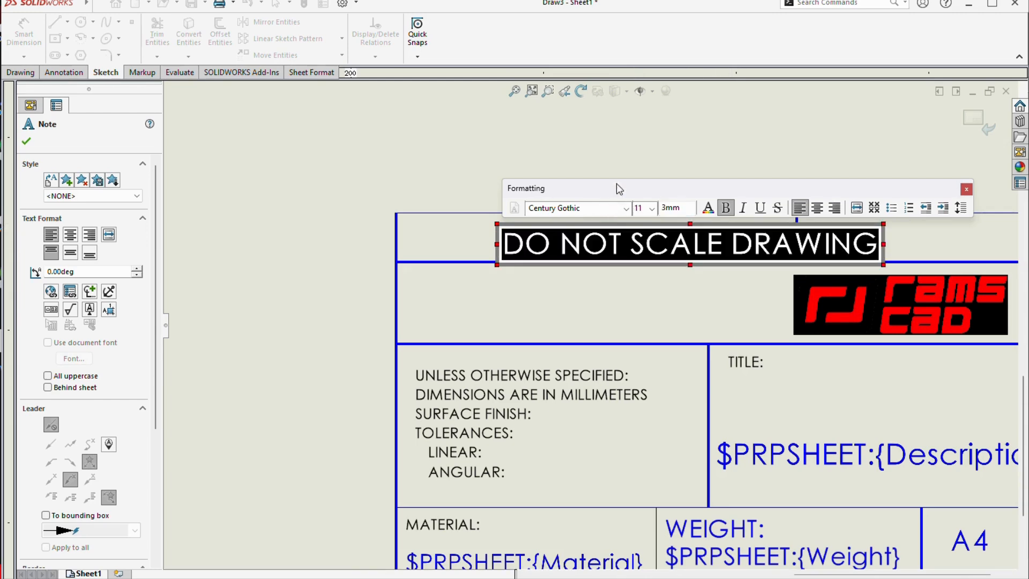
left_click(637, 147)
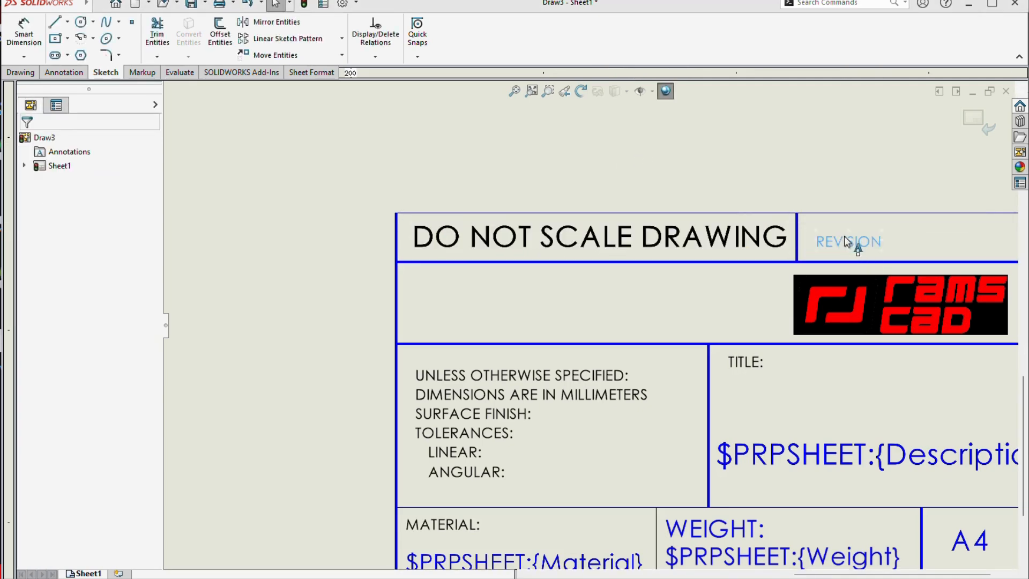
left_click_drag(844, 237, 836, 236)
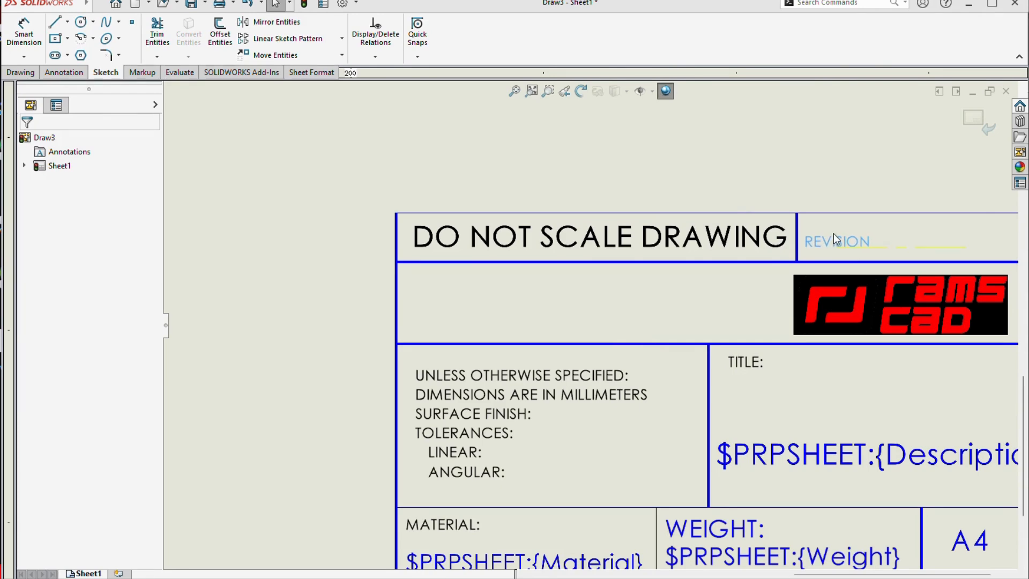
Set the "DO NOT SCALE DRAWING" note's text height to 2 mm and centre the note in its cell
double_click(710, 245)
key("ctrl+c")
left_click(597, 204)
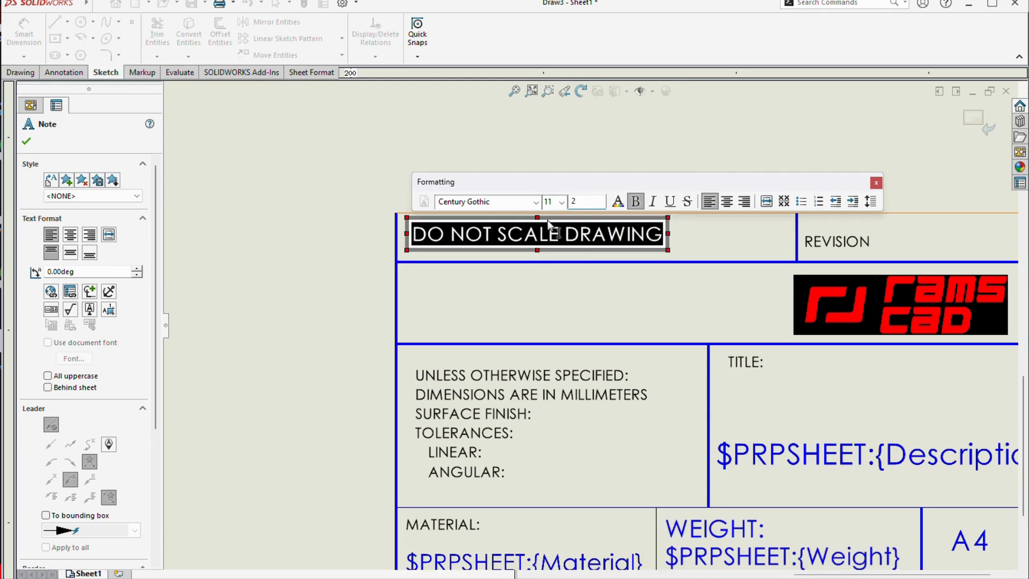
left_click(477, 134)
left_click_drag(550, 232, 595, 234)
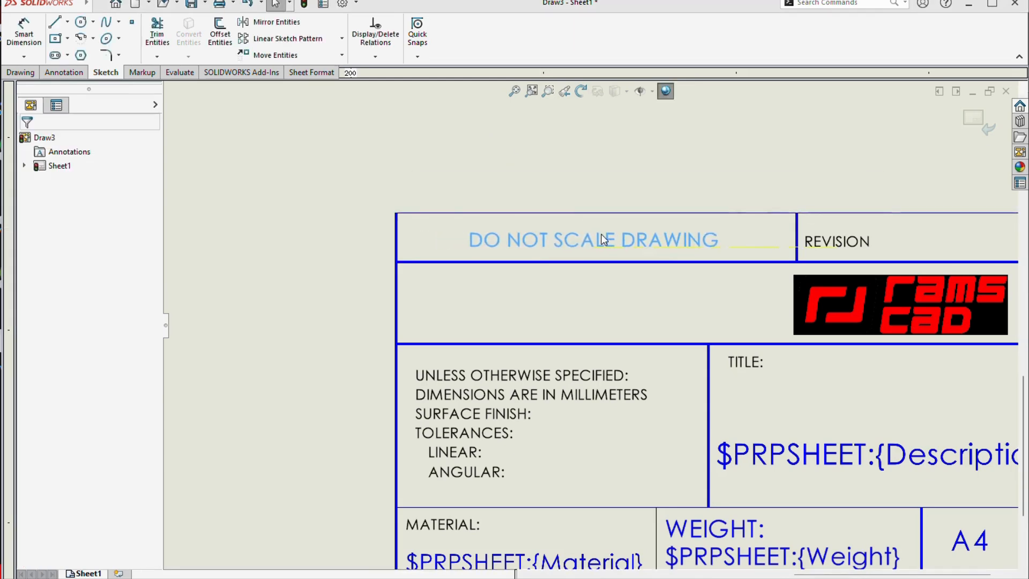
Set the REVISION label's text height to 2 mm
left_click(834, 240)
double_click(848, 241)
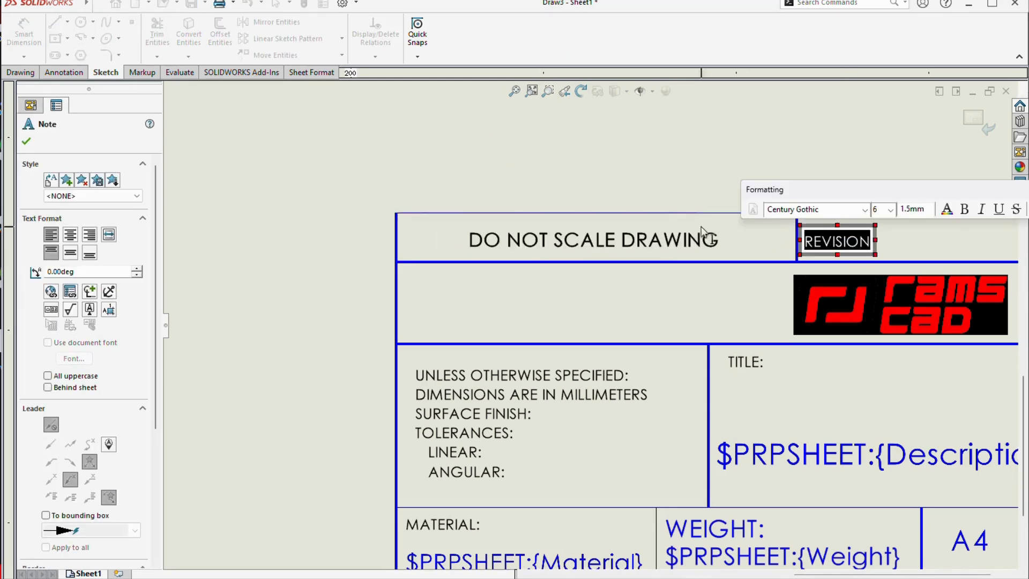
double_click(929, 213)
type("2")
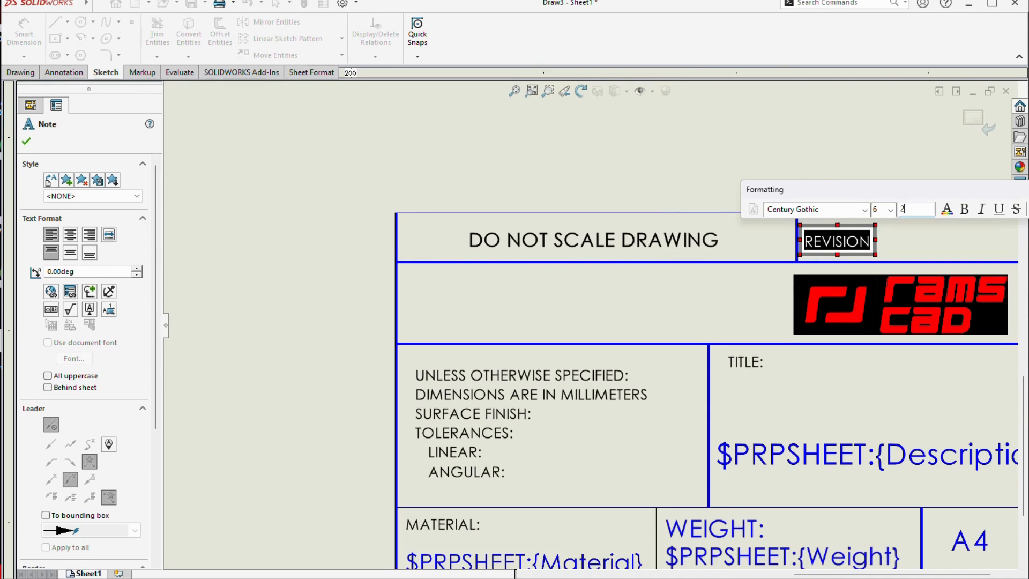
key("Return")
left_click(760, 130)
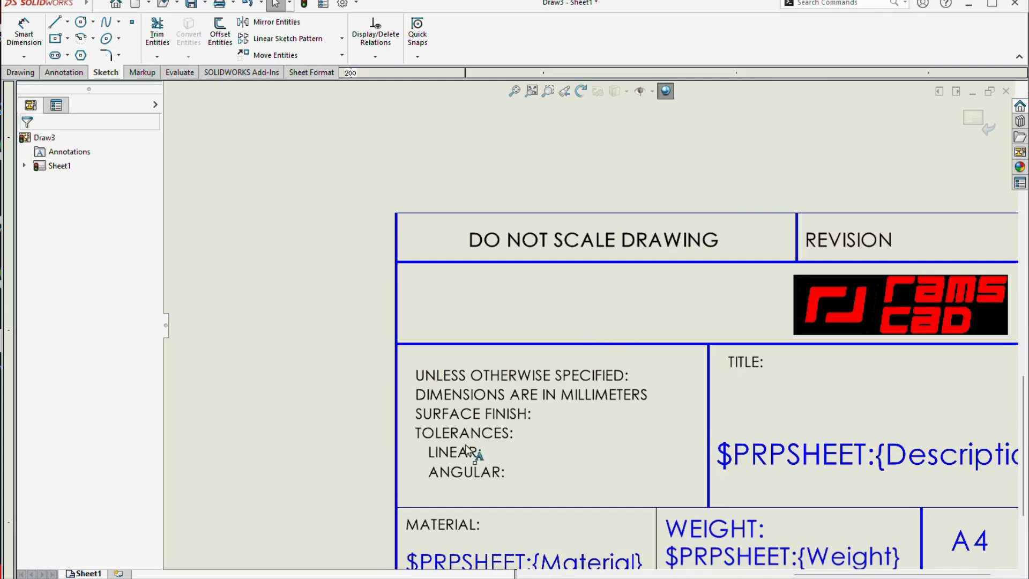
Shift the "UNLESS OTHERWISE SPECIFIED" note towards its cell's upper-left corner and set its text height to 2 mm
left_click_drag(451, 411, 442, 397)
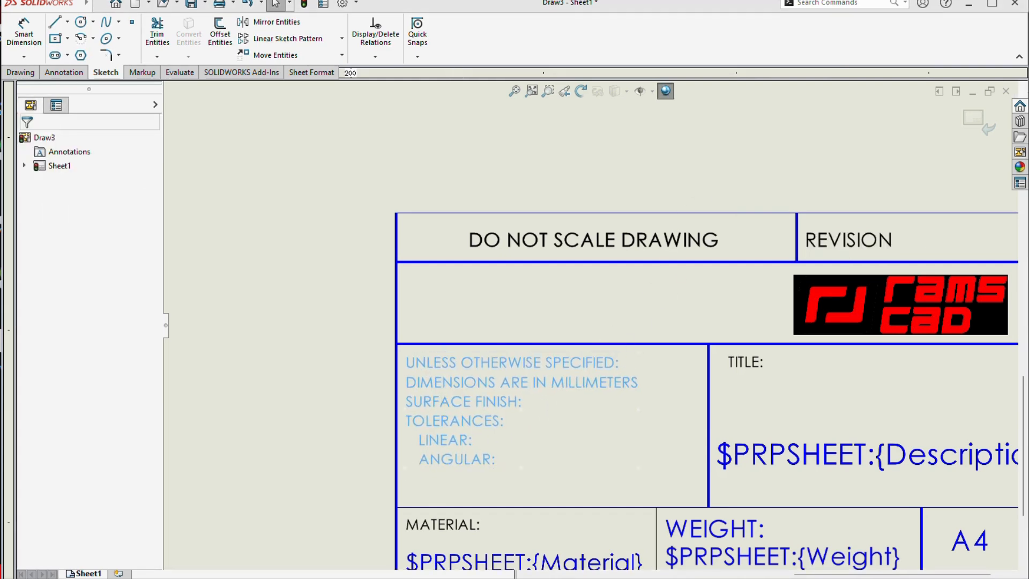
double_click(444, 402)
key("ctrl+a")
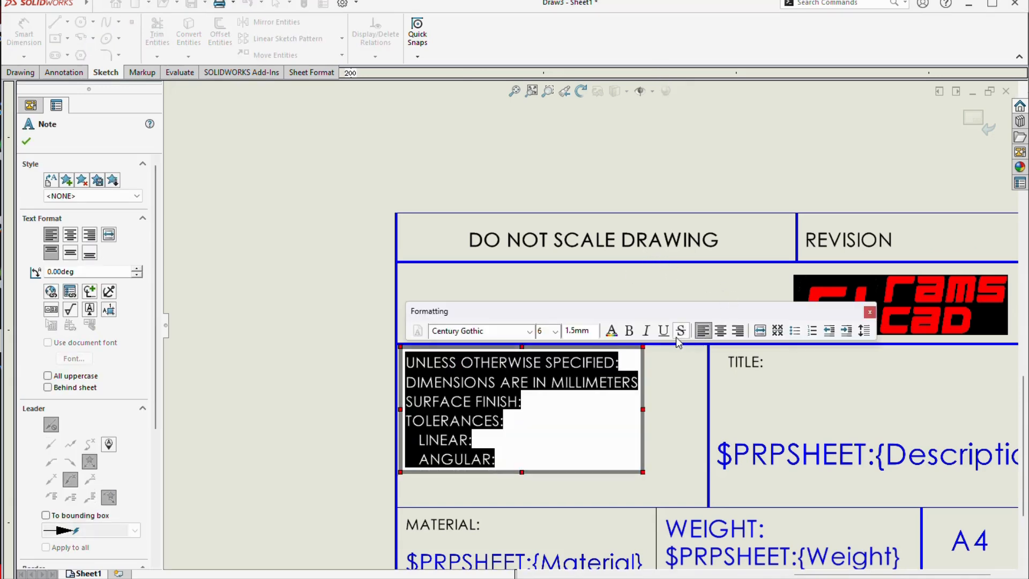
double_click(572, 331)
type("2")
key("Return")
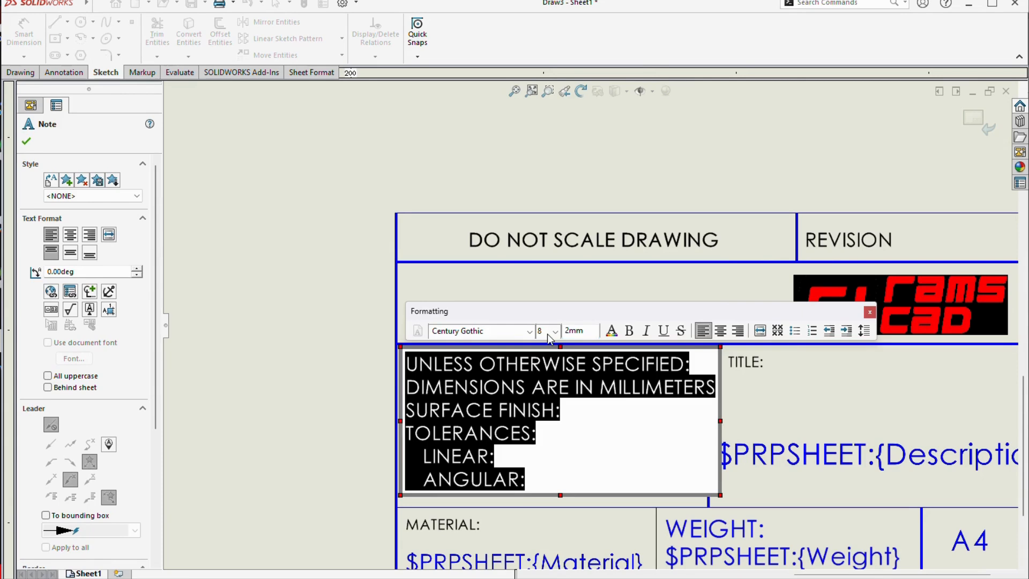
left_click(502, 242)
left_click(554, 417)
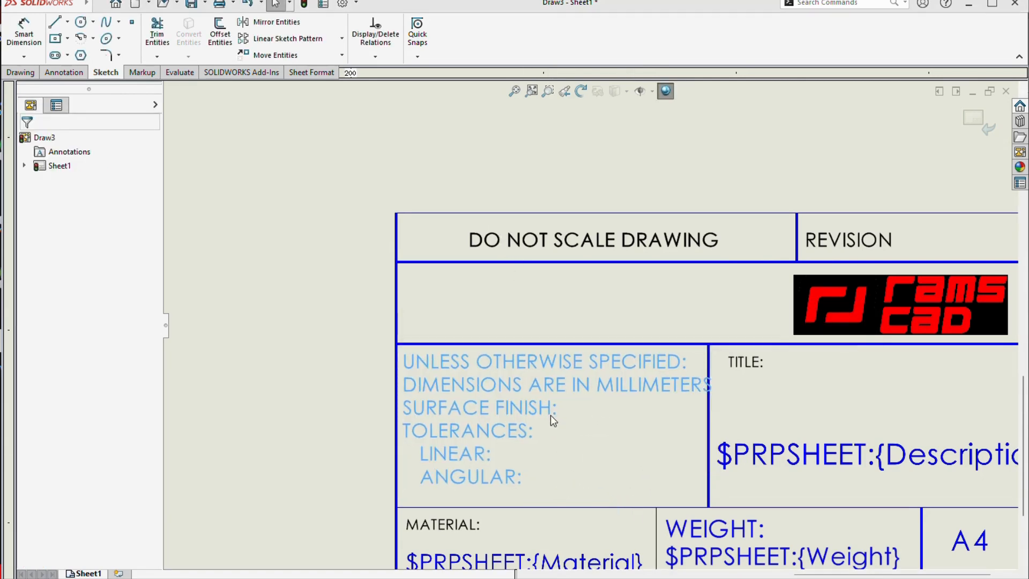
Reduce the "UNLESS OTHERWISE SPECIFIED" note's text height to 1.5 mm so it fits inside its cell
double_click(554, 417)
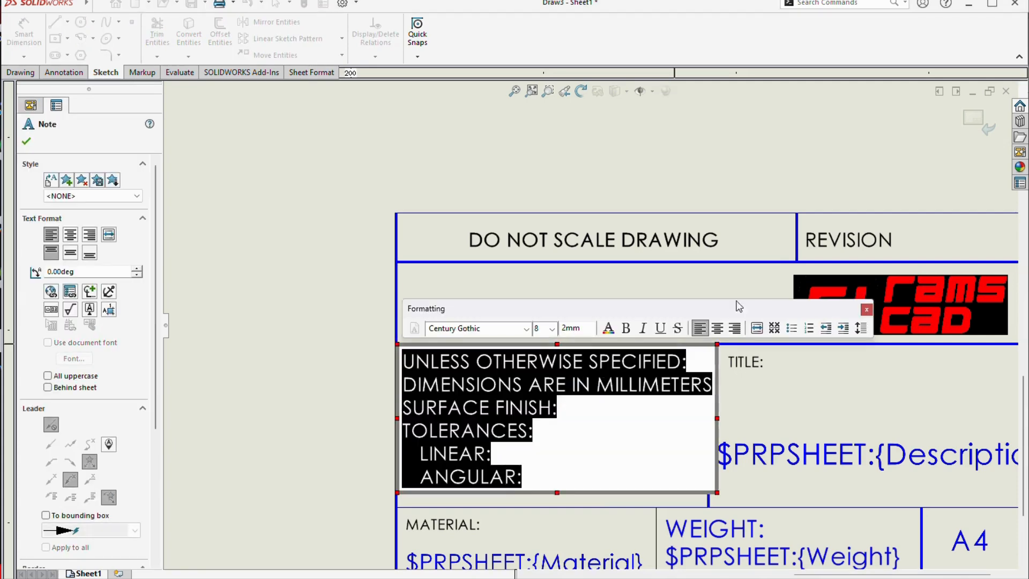
type("1")
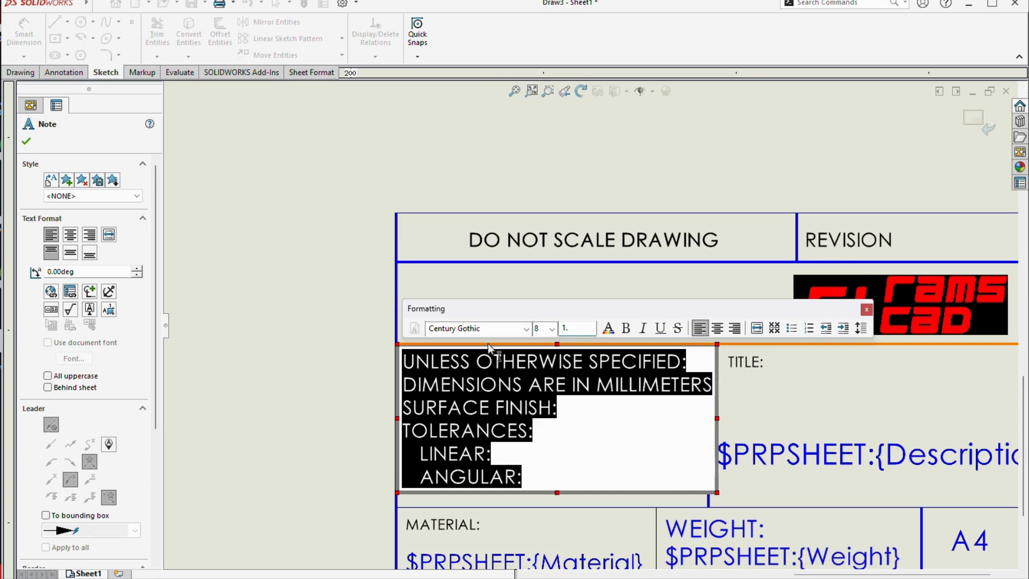
type(".6")
key("Return")
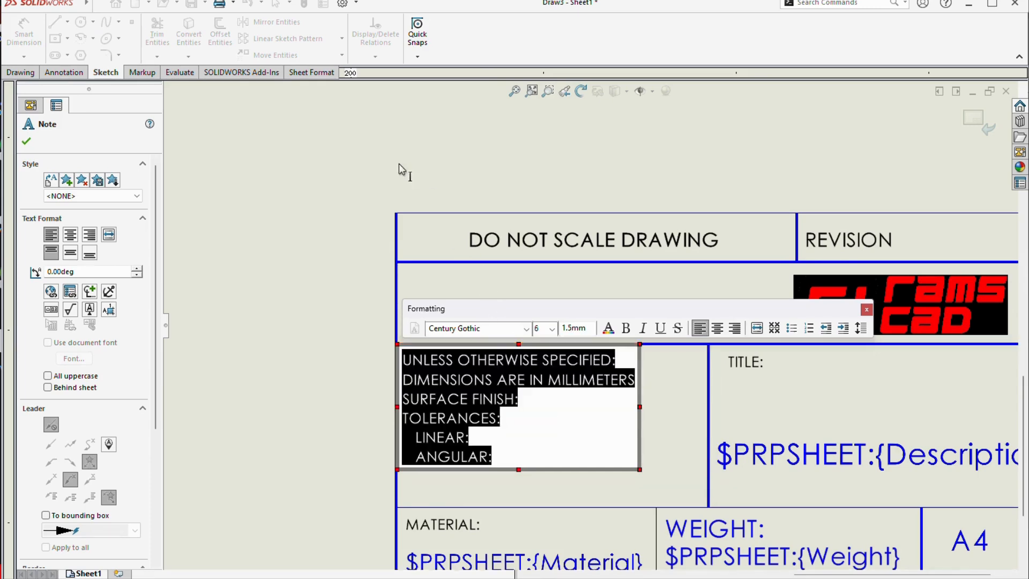
left_click(399, 163)
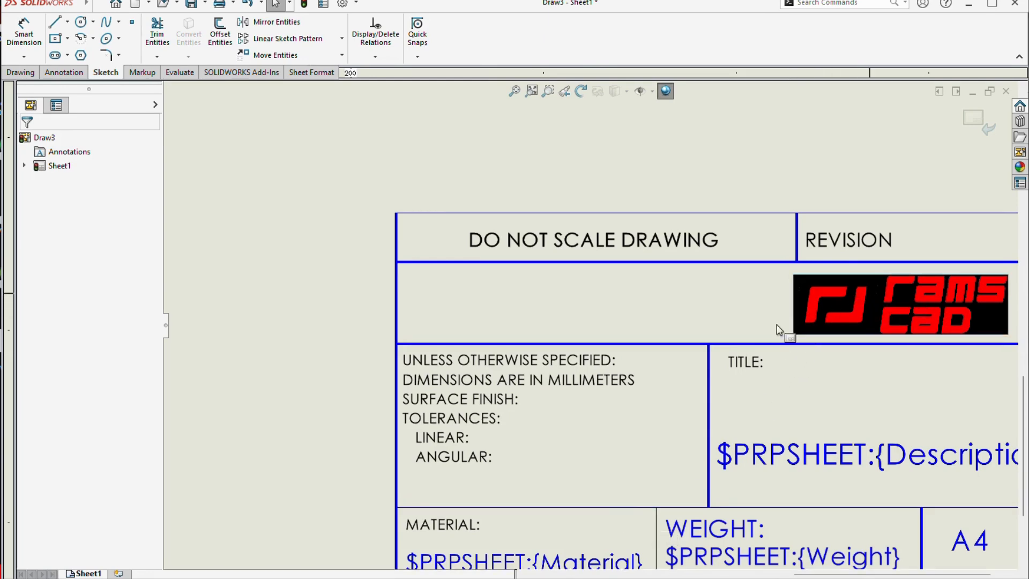
Duplicate the "DO NOT SCALE DRAWING" note, place the copy in the logo cell and change its text to "RAMS CAD"
left_click(610, 237)
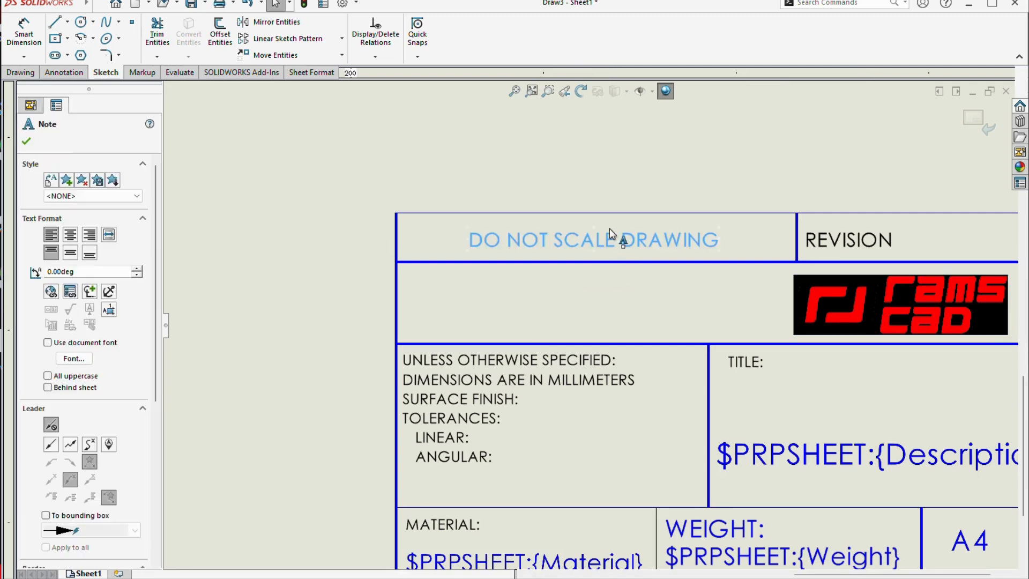
key("ctrl+v")
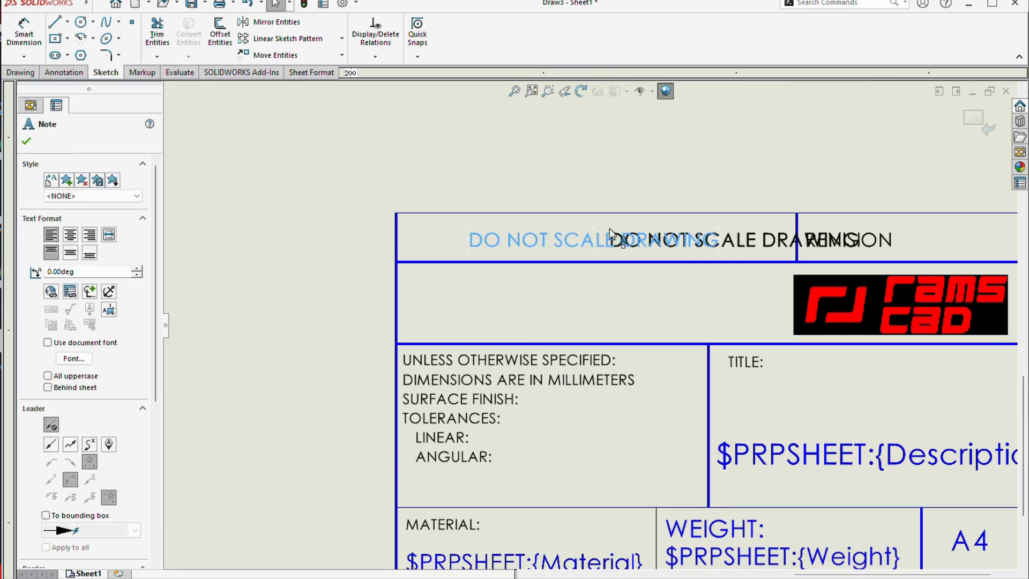
left_click(846, 240)
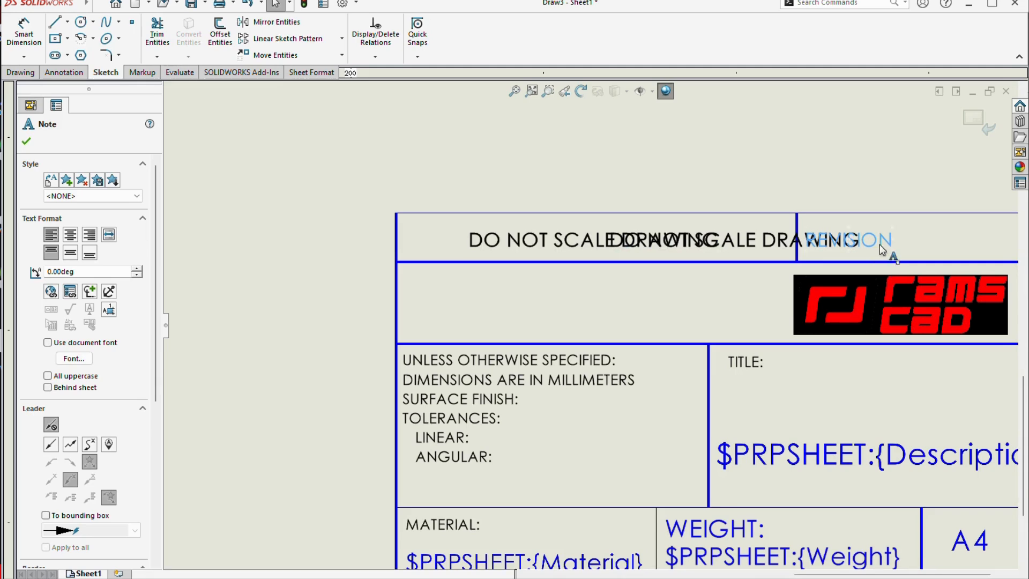
mouse_move(755, 241)
left_mouse_down()
mouse_move(643, 241)
mouse_move(687, 313)
mouse_move(600, 312)
left_mouse_up()
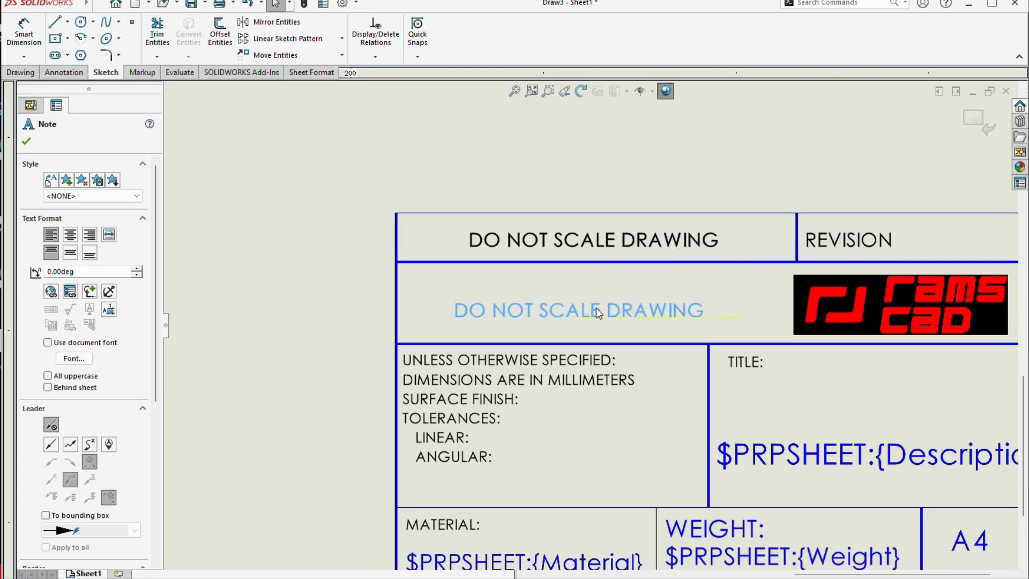
double_click(599, 314)
type("R")
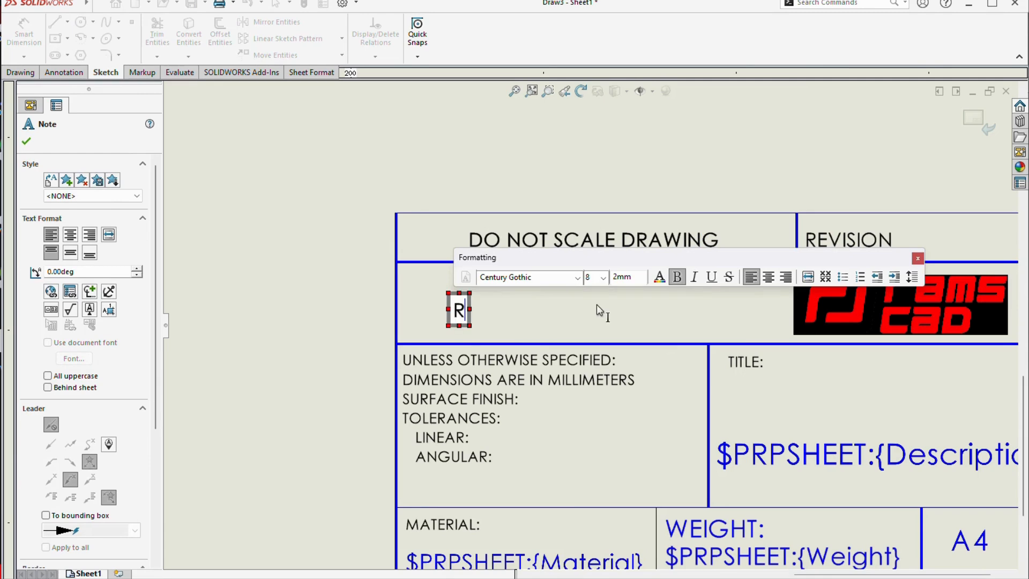
type("AMS CAD")
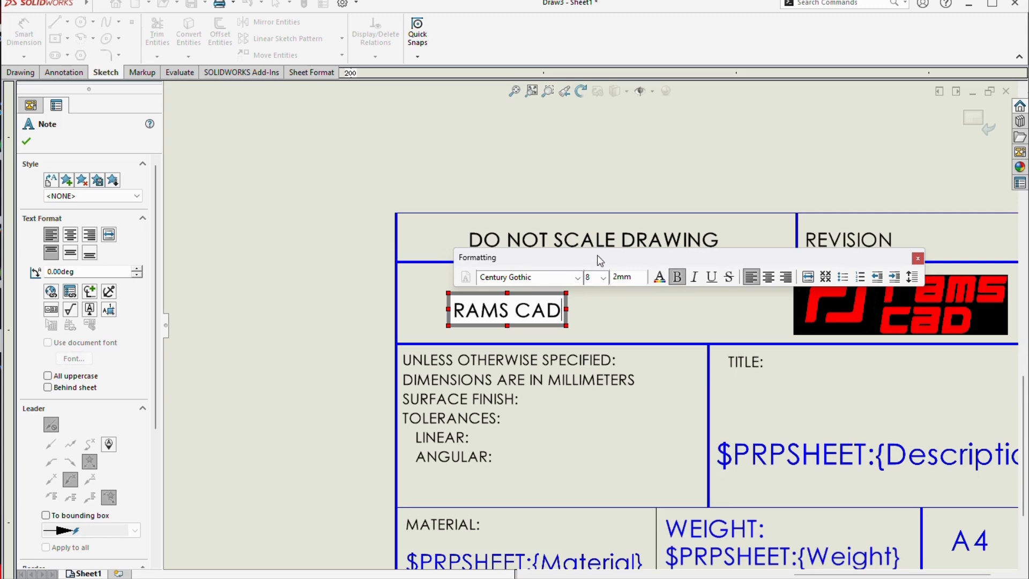
left_click(580, 180)
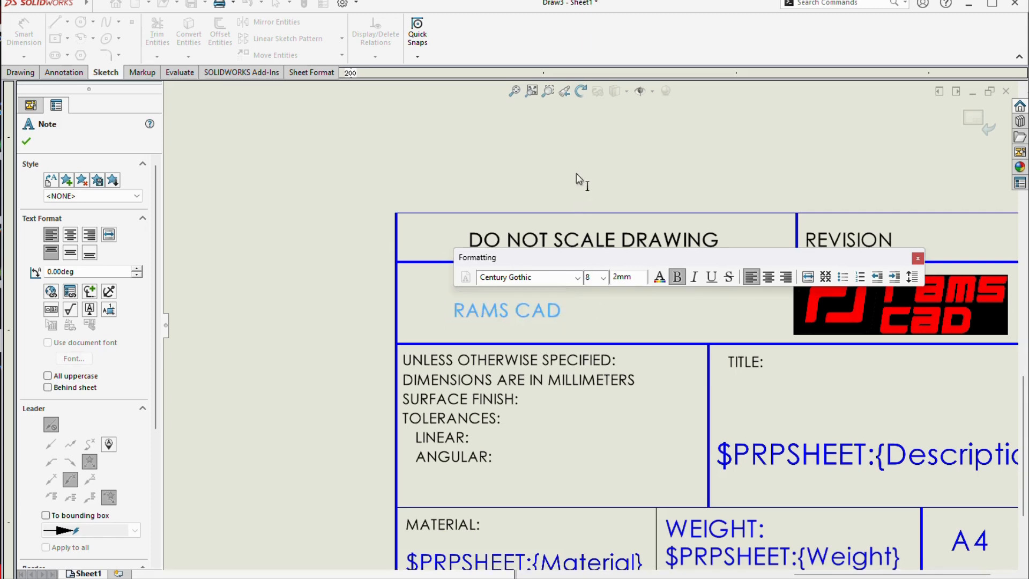
Set the "RAMS CAD" note's text height to 4 mm and position it in the space left of the logo
double_click(537, 311)
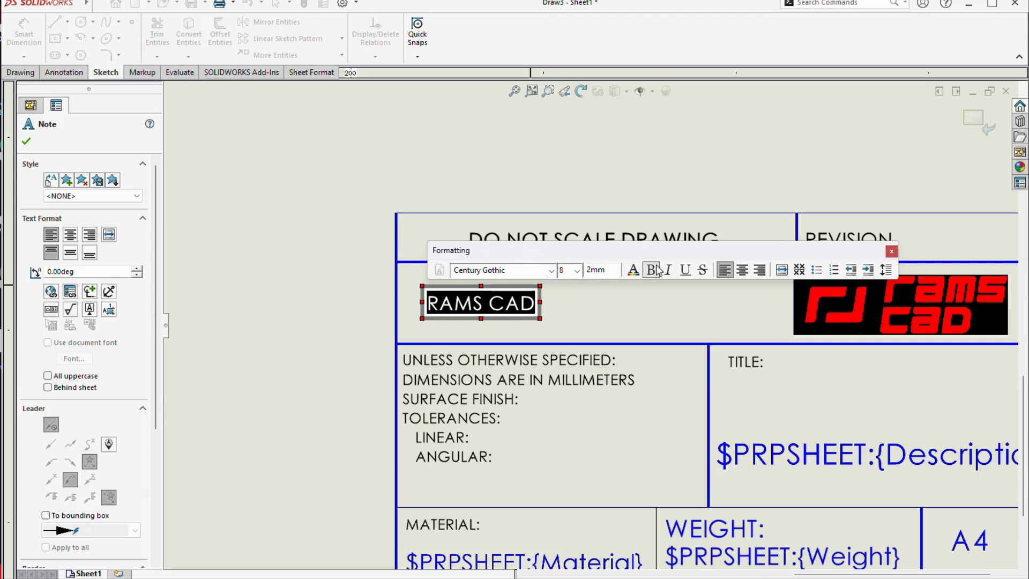
left_click(601, 270)
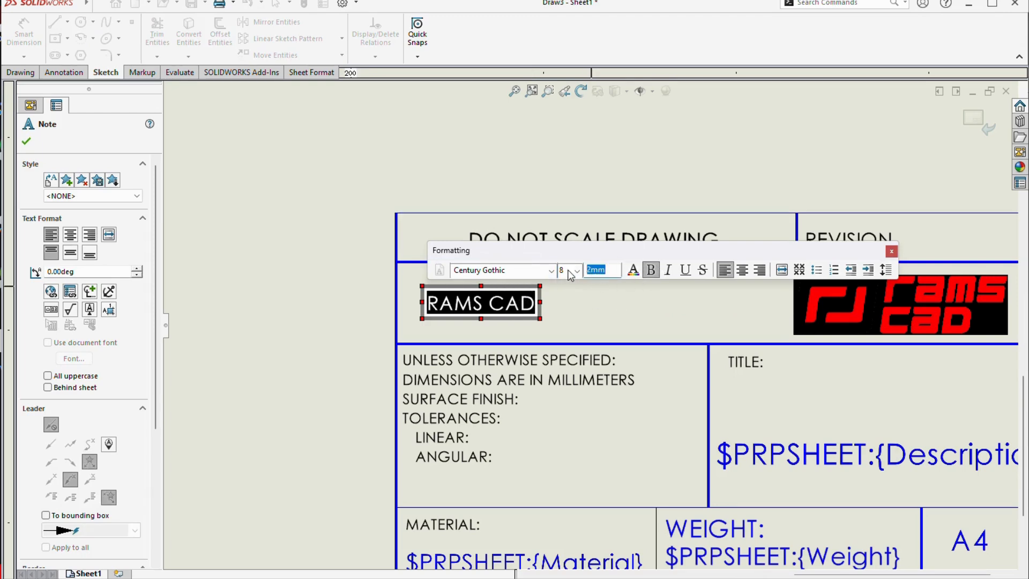
type("4")
key("Return")
left_click(560, 160)
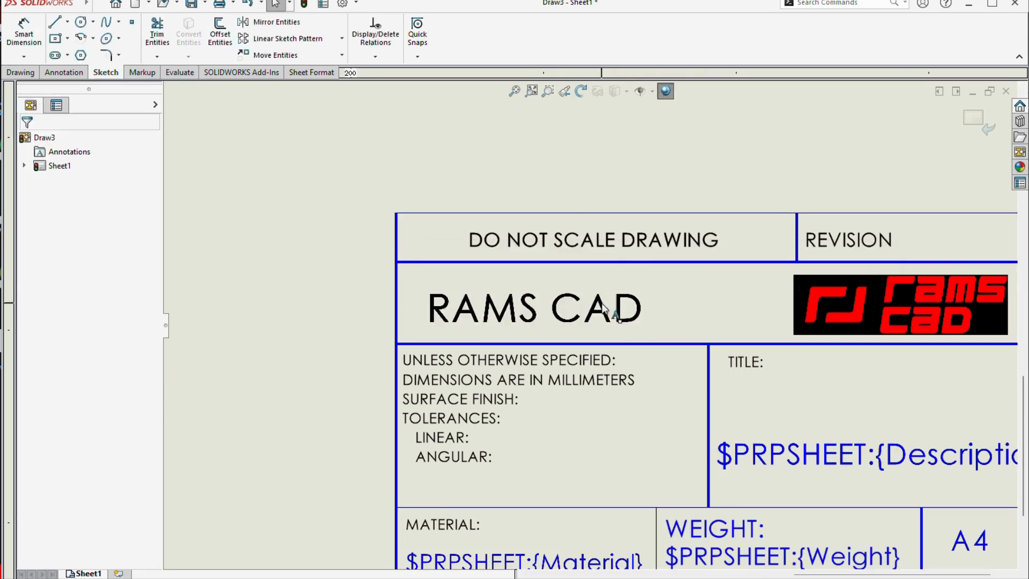
left_click_drag(583, 306, 601, 300)
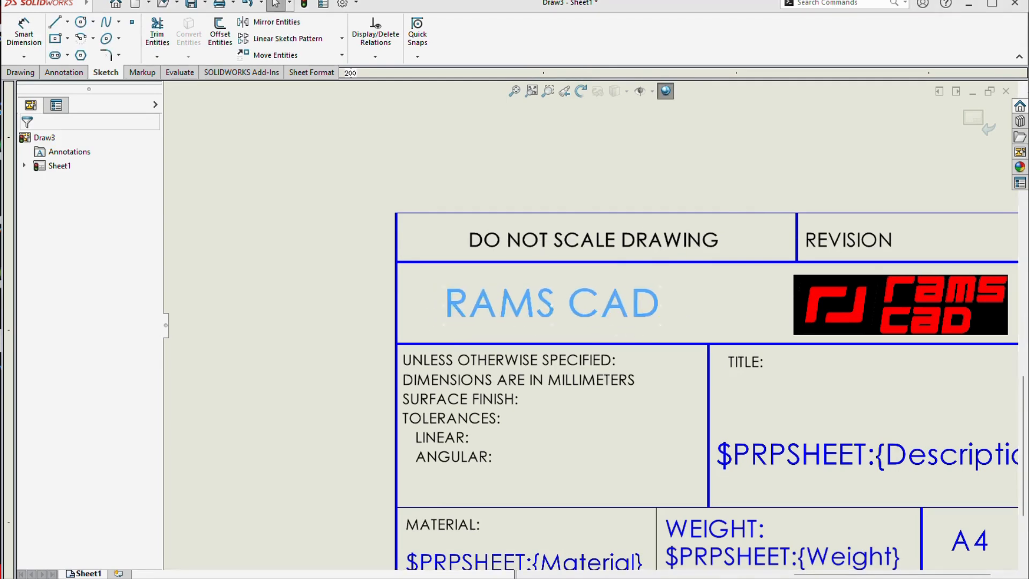
Move the logo picture closer to the company name and enlarge it to about 31.7 mm wide by 8.9 mm high
left_click(916, 315)
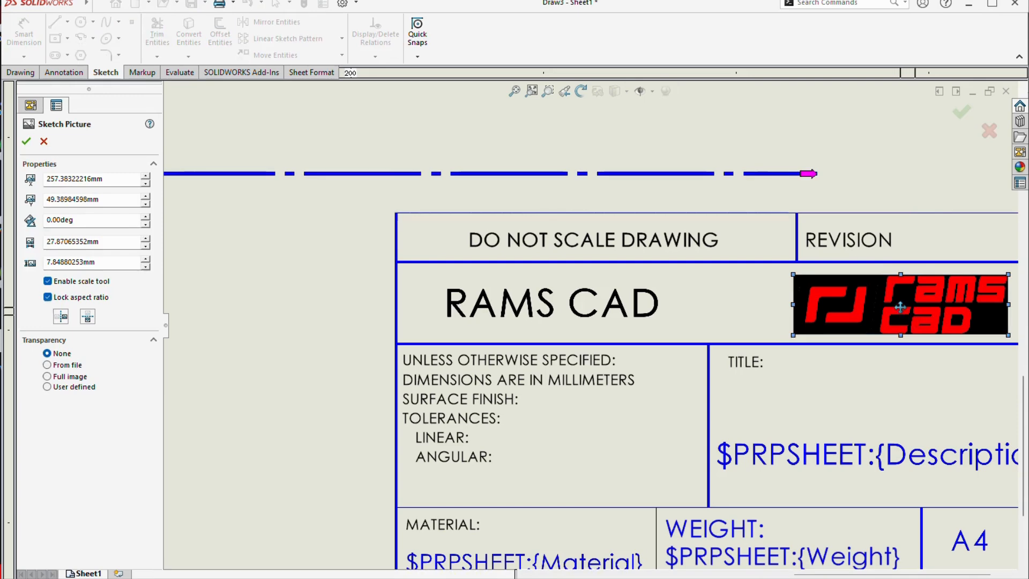
left_click_drag(900, 306, 835, 303)
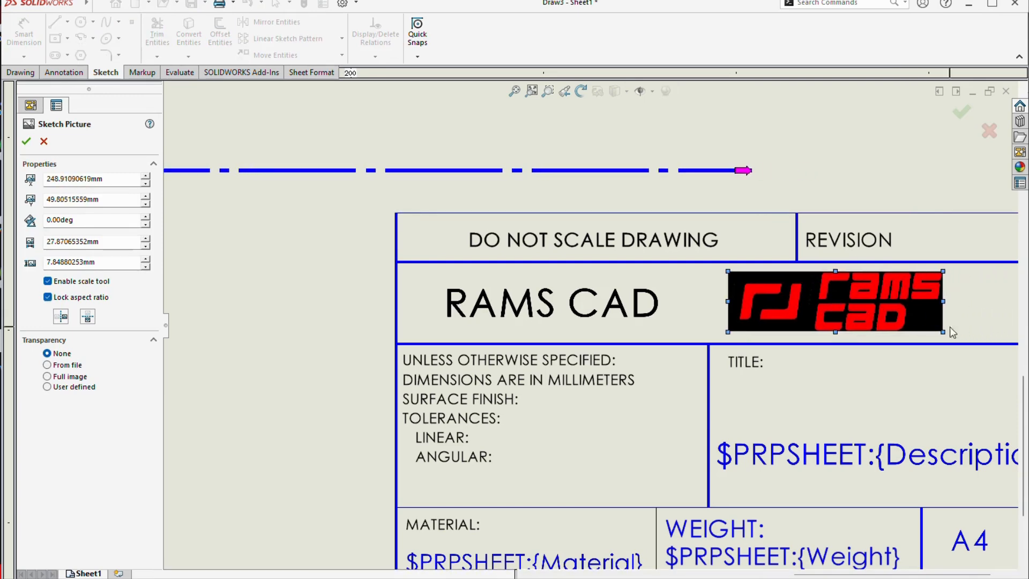
left_click_drag(943, 332, 972, 339)
left_click_drag(909, 315, 893, 312)
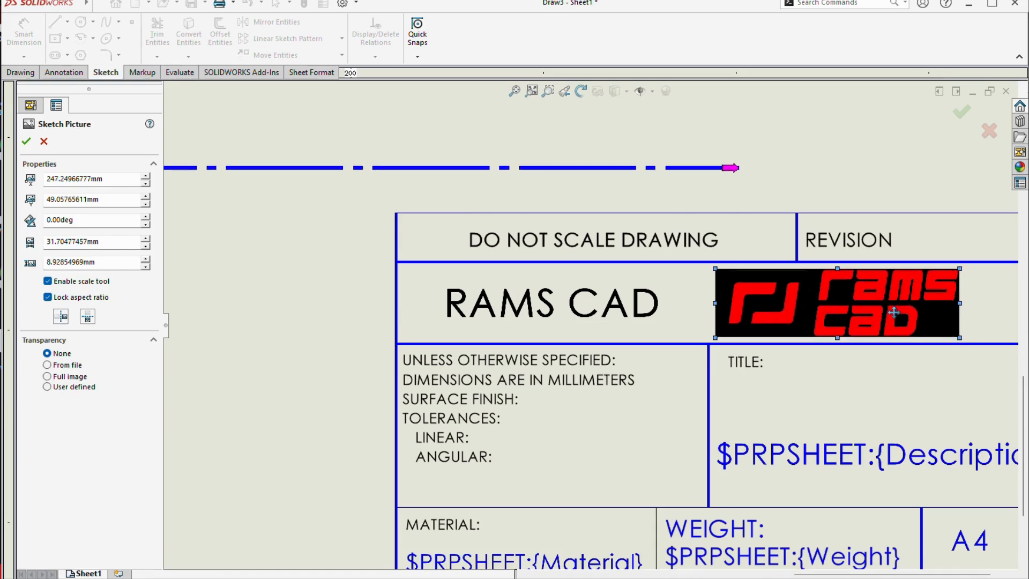
left_click(960, 110)
Move the description property note up beneath the TITLE label and exit sheet format editing
scroll(853, 300, "up", 3)
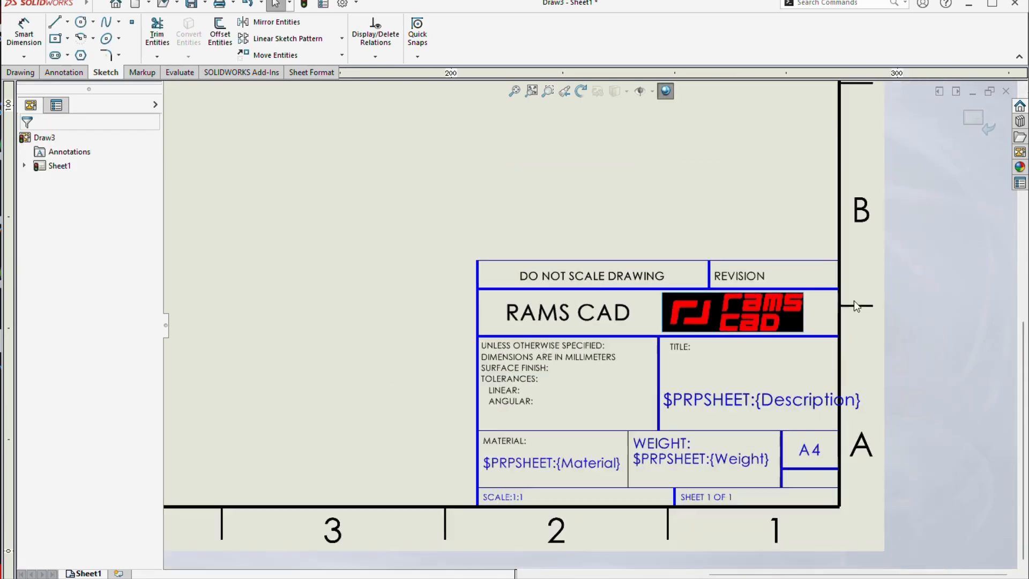
scroll(692, 368, "down", 1)
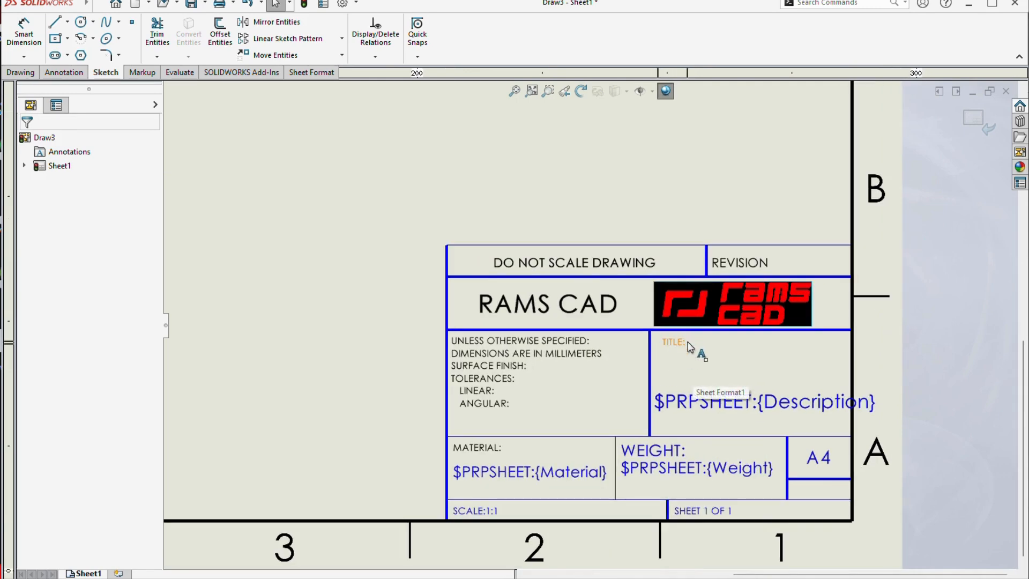
scroll(672, 351, "down", 2)
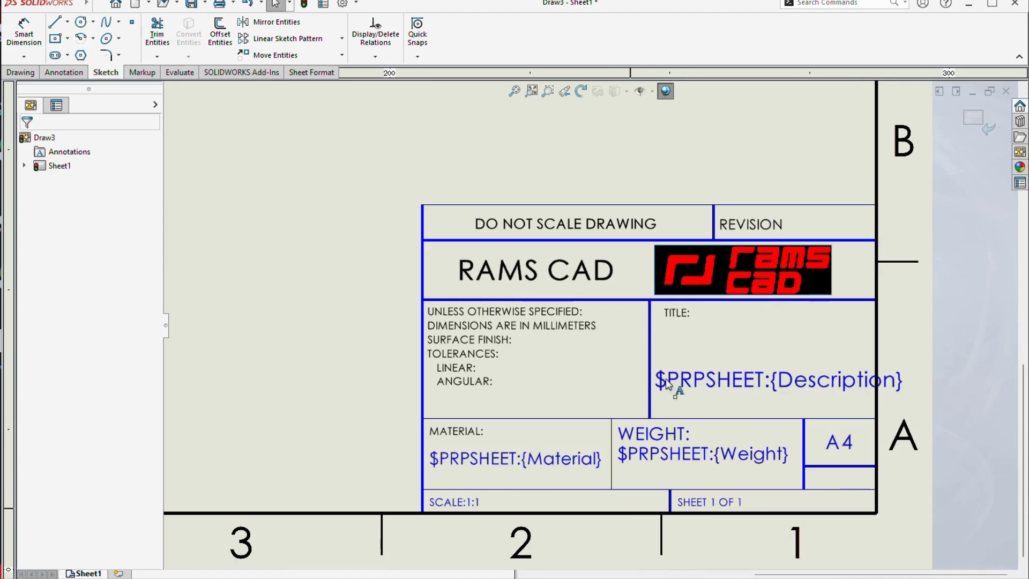
left_click_drag(699, 377, 706, 349)
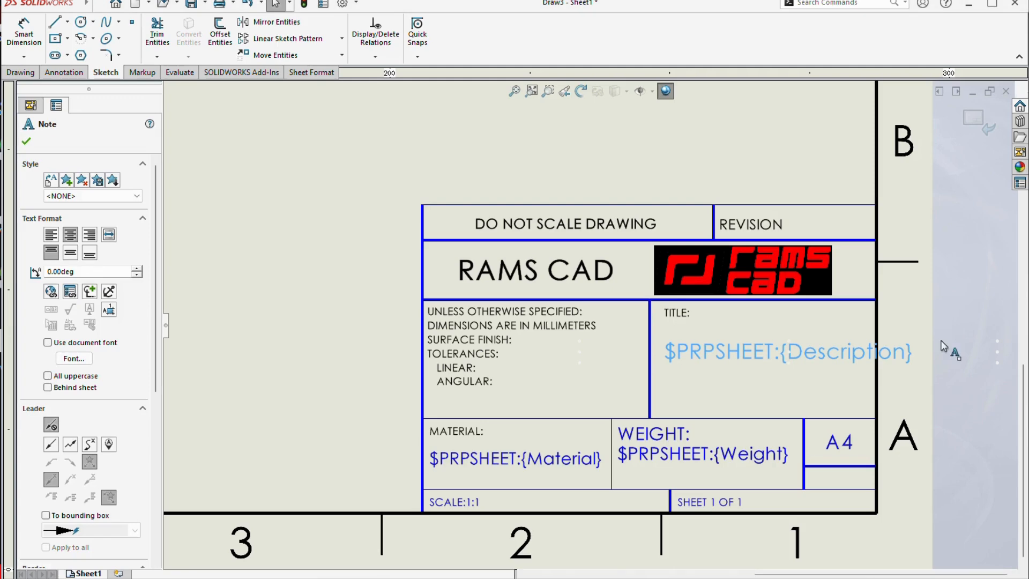
left_click(972, 121)
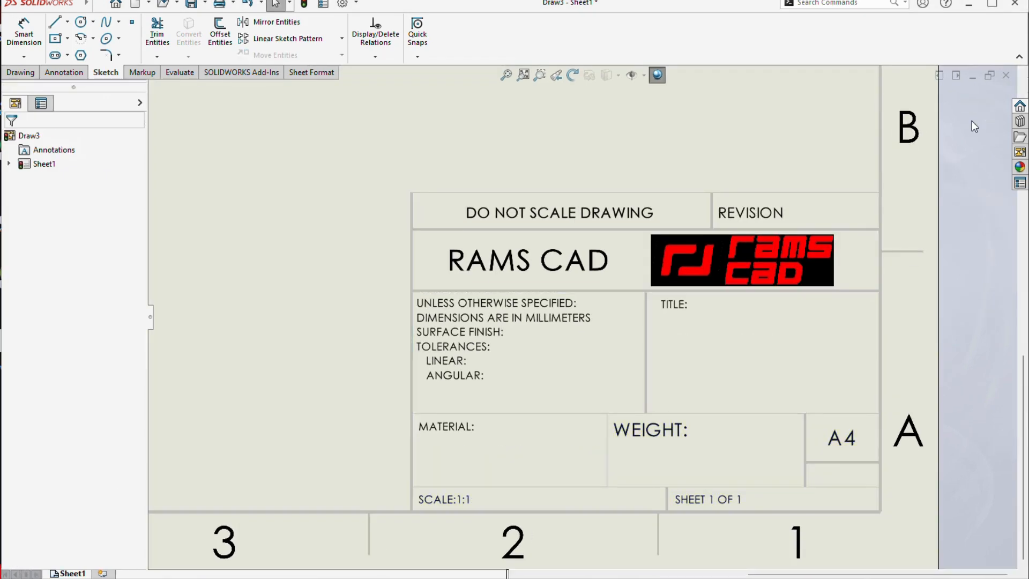
Examine the layout and text sizes of the revised title block on the drawing sheet
scroll(850, 382, "up", 2)
scroll(850, 382, "up", 1)
left_click(494, 165)
scroll(683, 338, "up", 2)
scroll(335, 271, "down", 2)
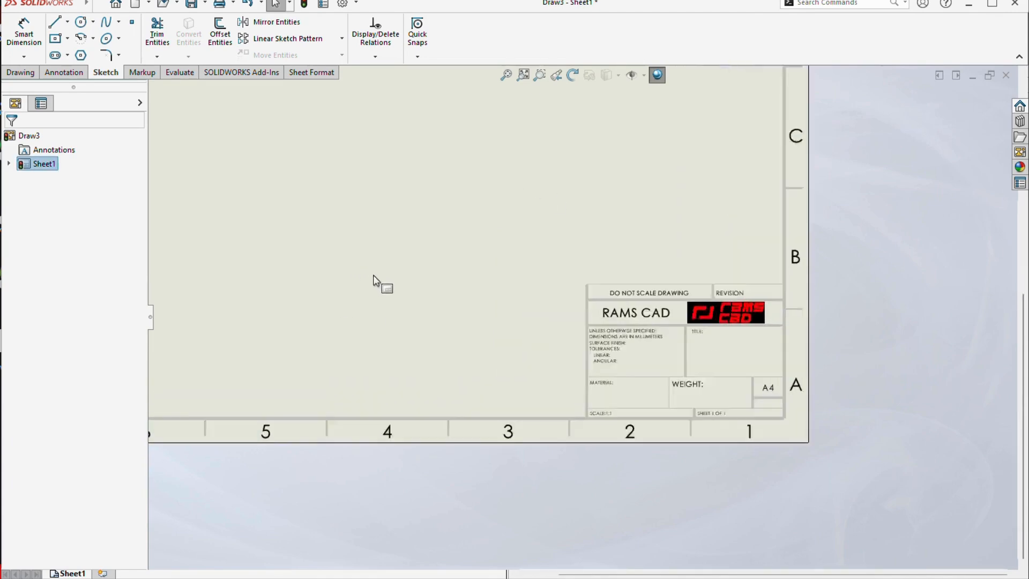
scroll(781, 349, "down", 3)
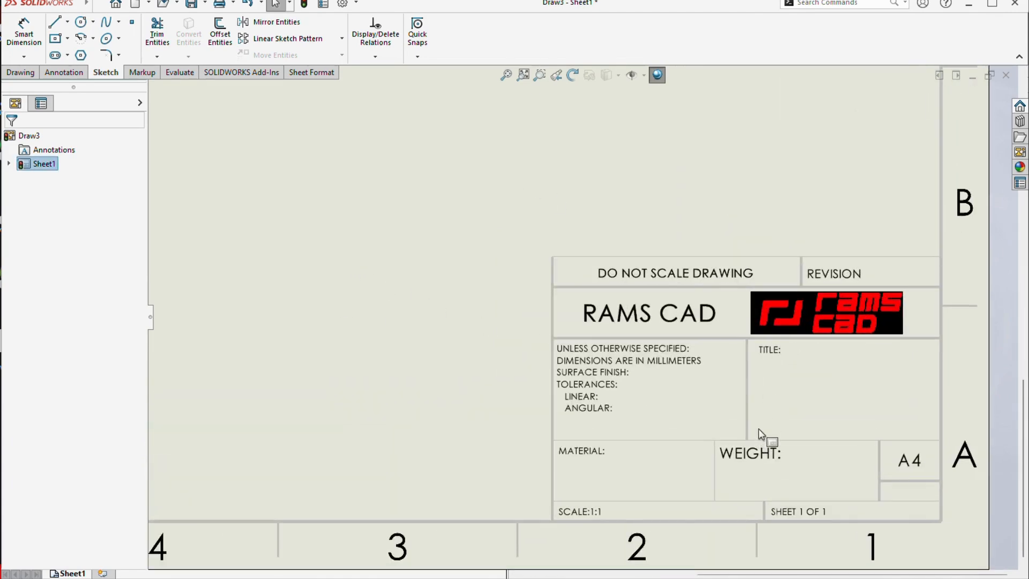
middle_click_drag(686, 366, 573, 301)
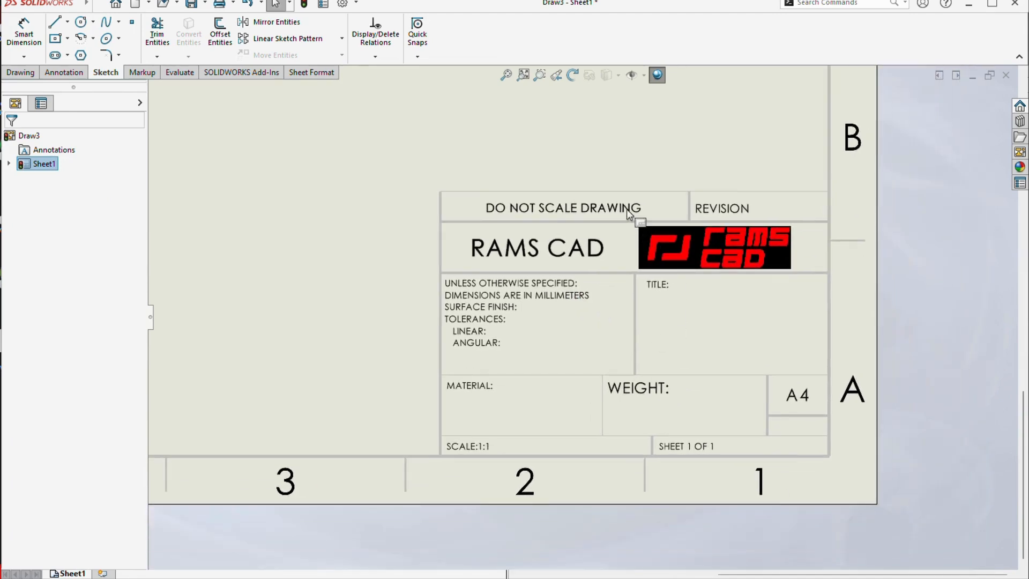
scroll(626, 209, "down", 1)
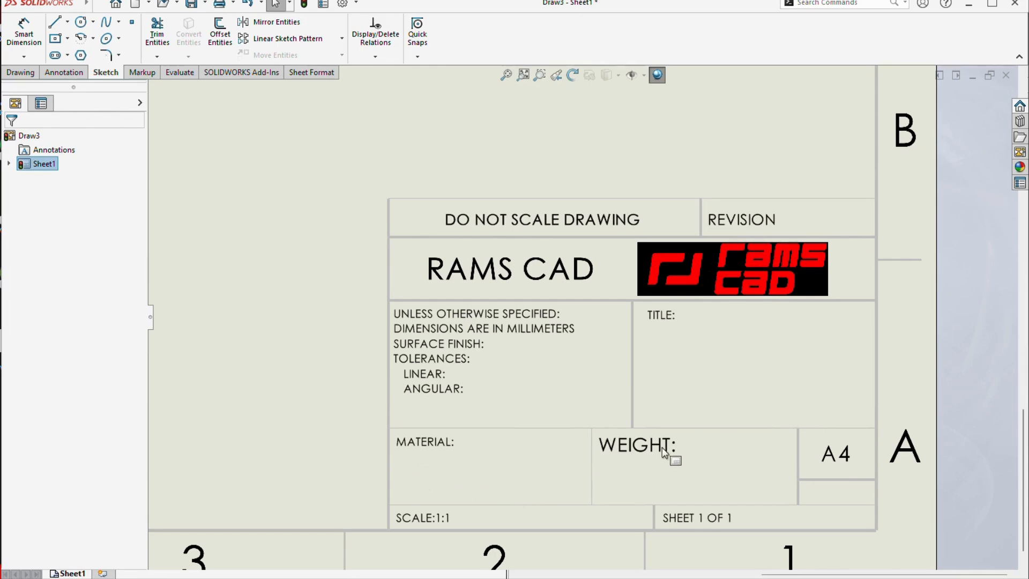
In the sheet format, set the WEIGHT note's text height to 1.5 mm and exit sheet format editing
right_click(702, 381)
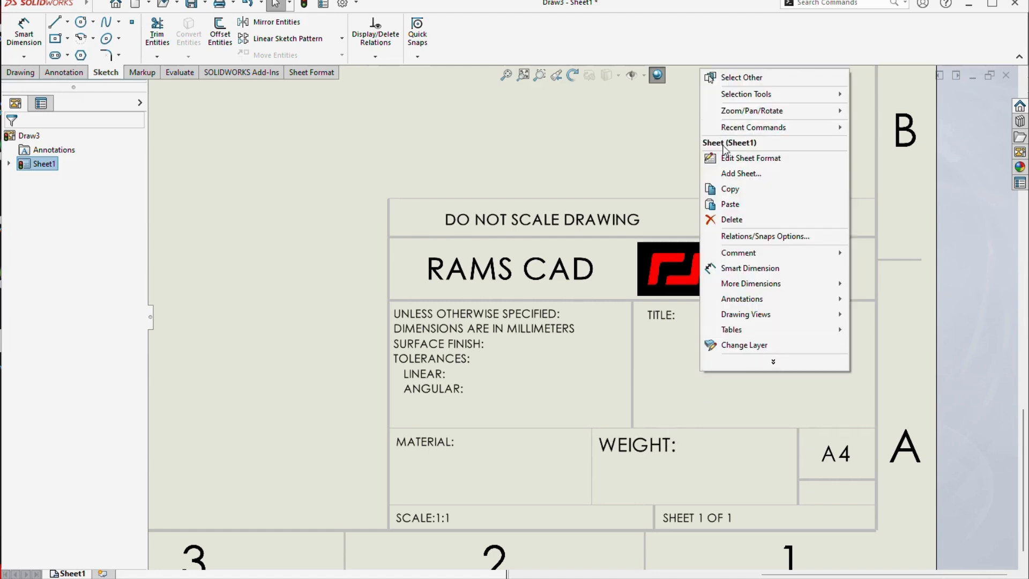
left_click(729, 158)
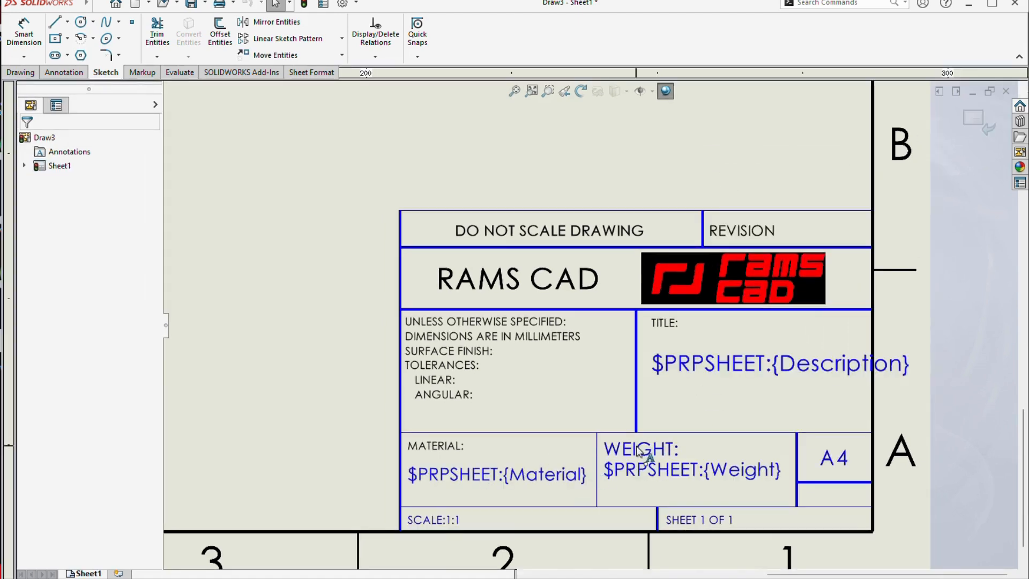
double_click(659, 459)
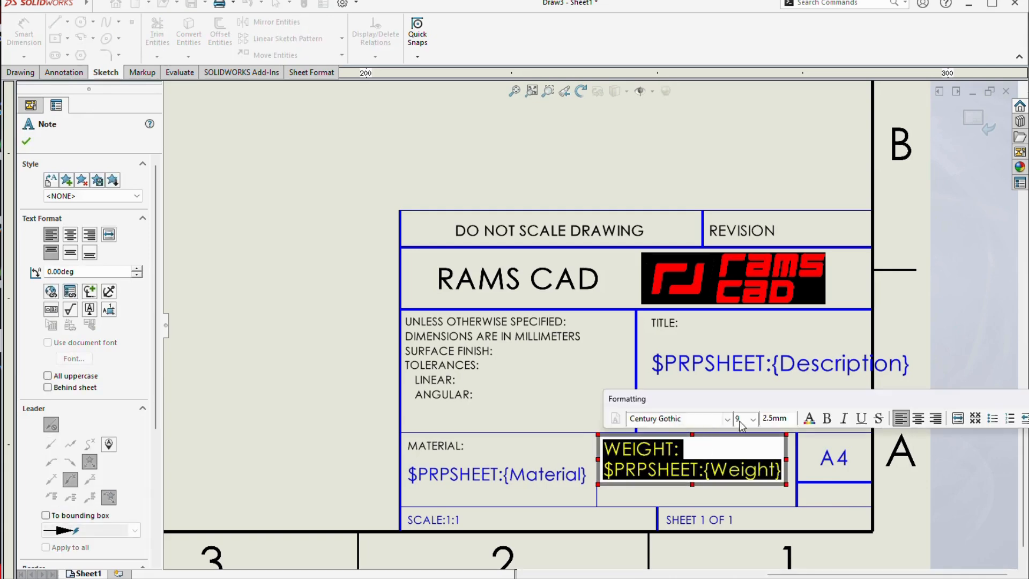
left_click(795, 420)
type("1.5")
key("Return")
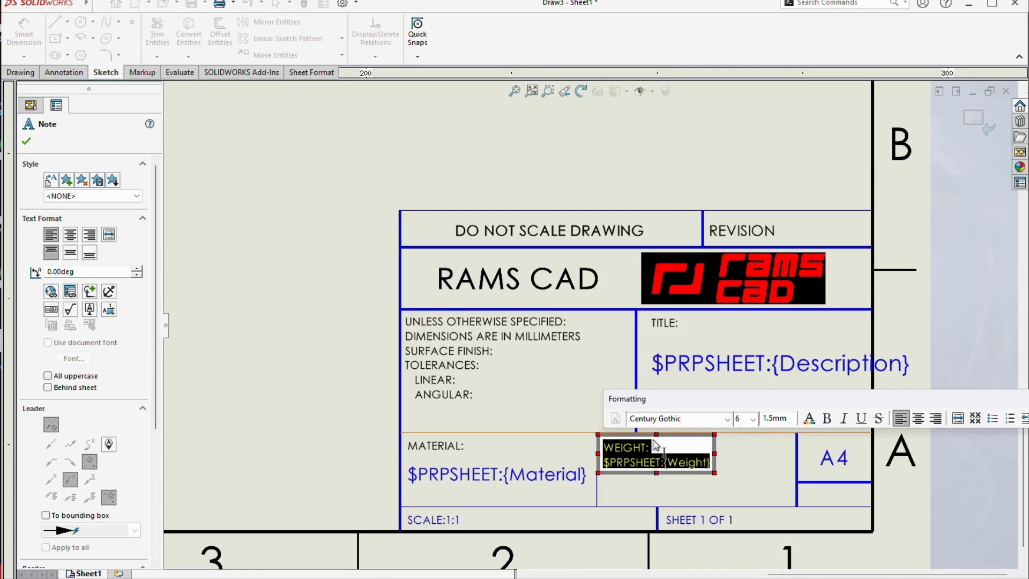
left_click(542, 175)
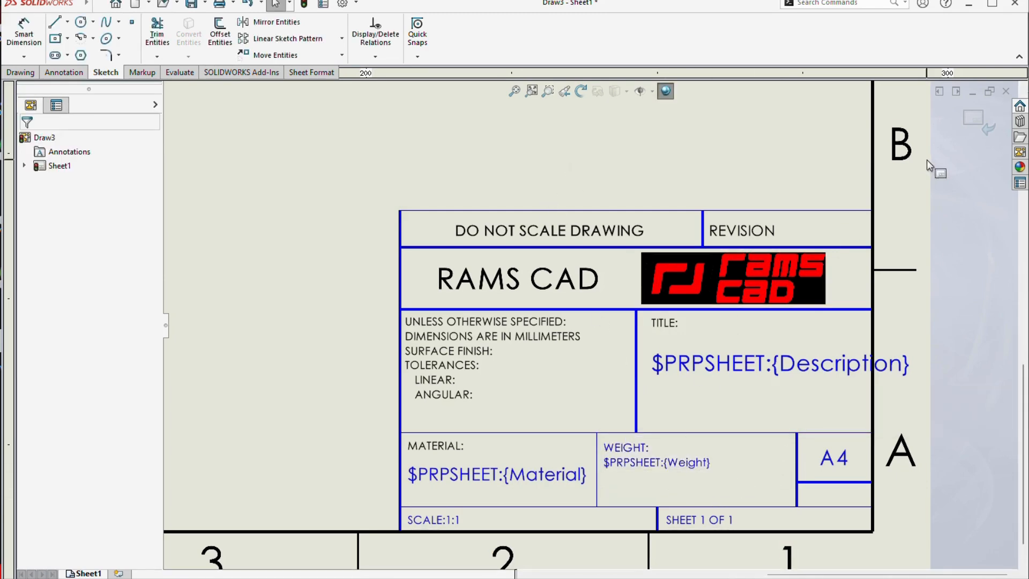
left_click(982, 130)
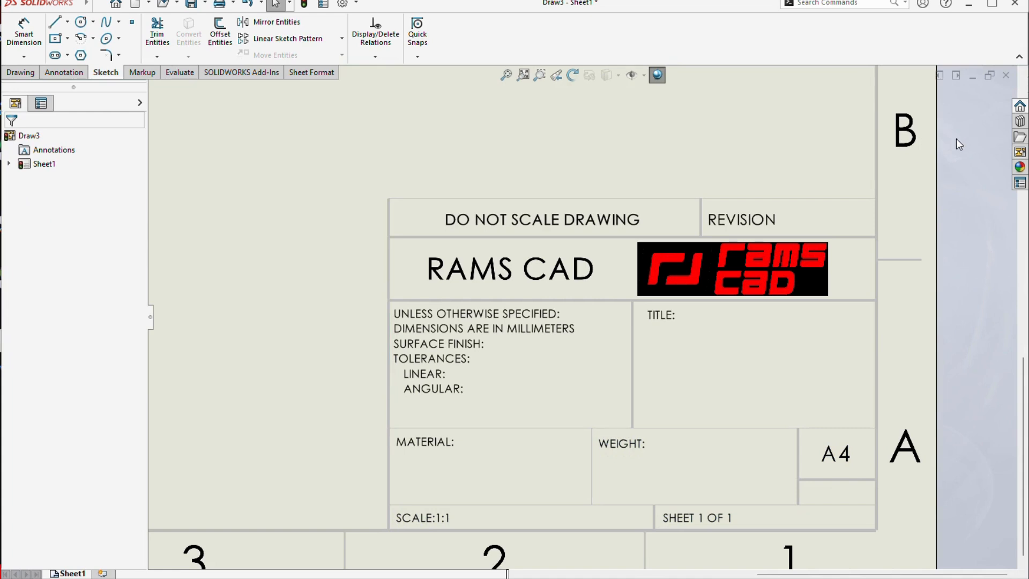
Save the customised sheet format as "RAMS CAD" in the sheetformat folder
scroll(863, 294, "up", 6)
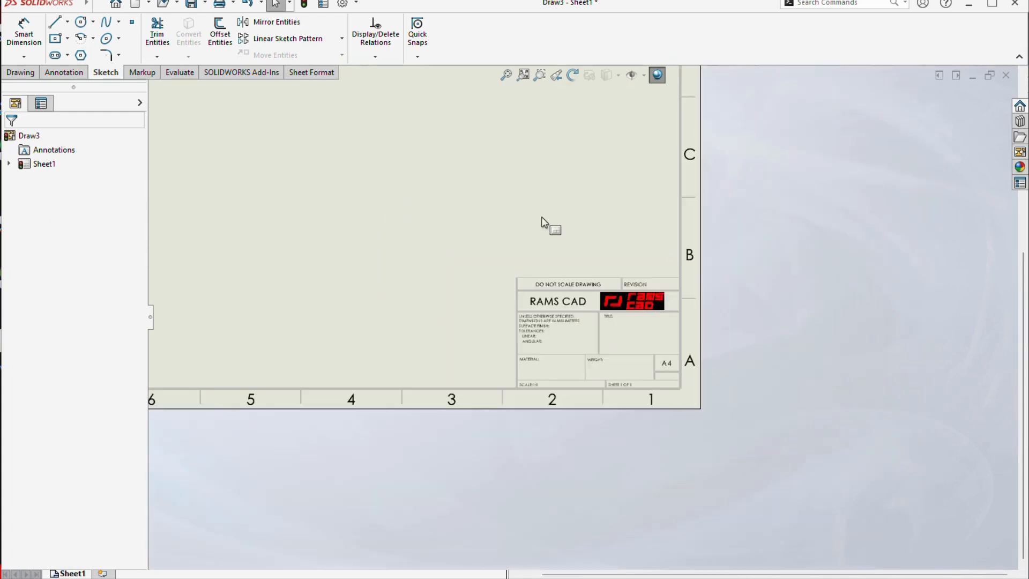
key("f")
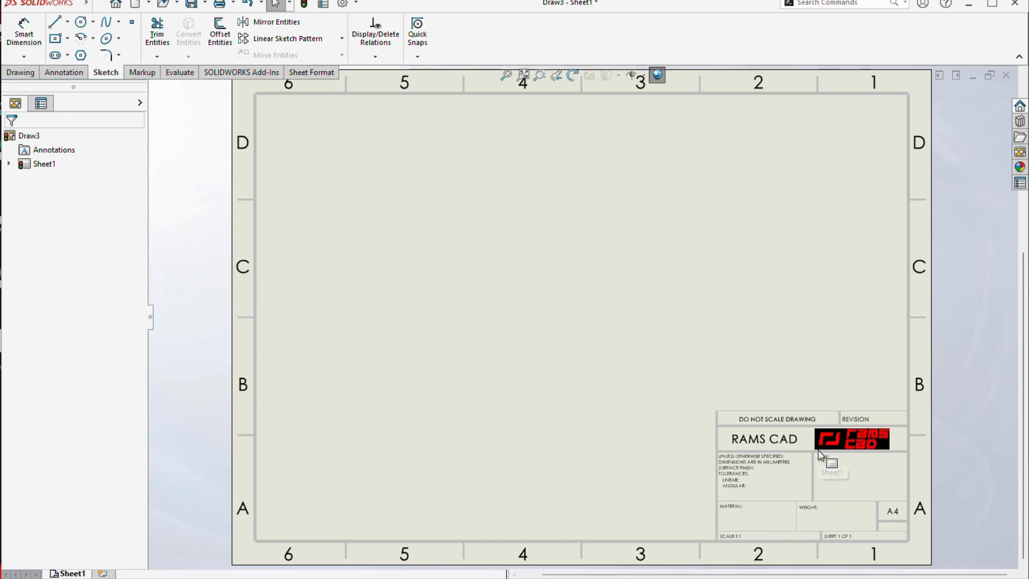
scroll(818, 451, "down", 2)
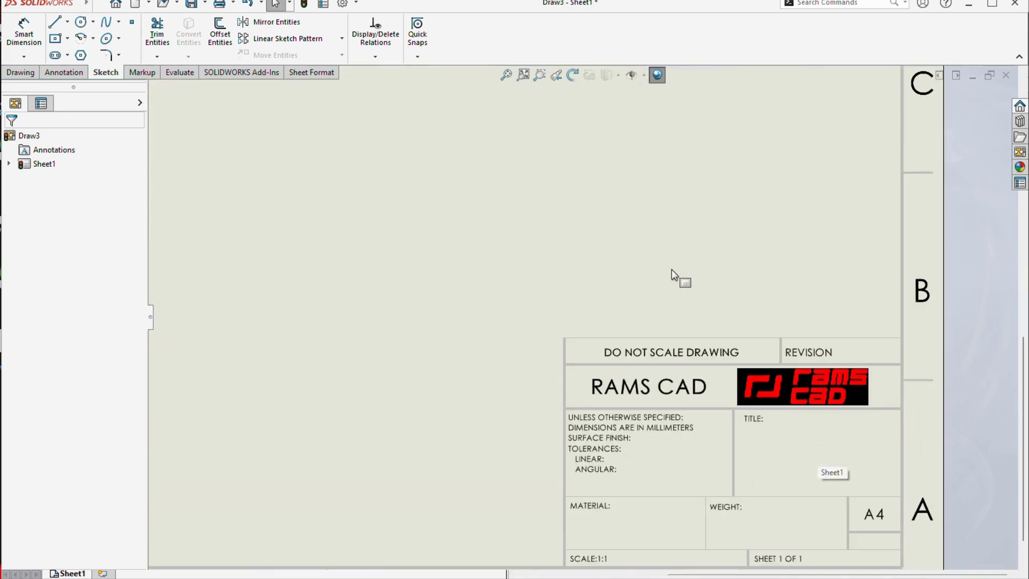
key("f")
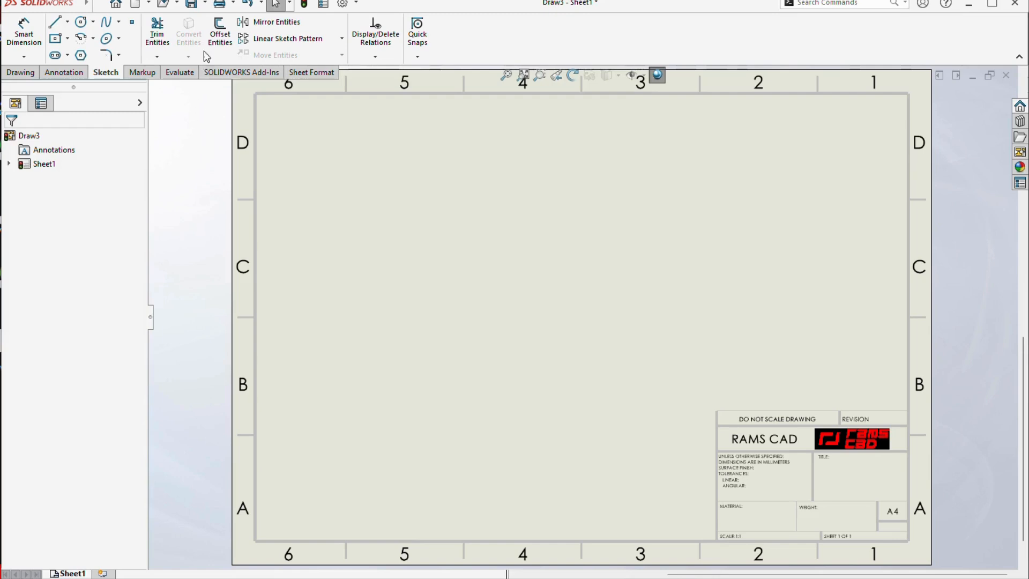
left_click(206, 3)
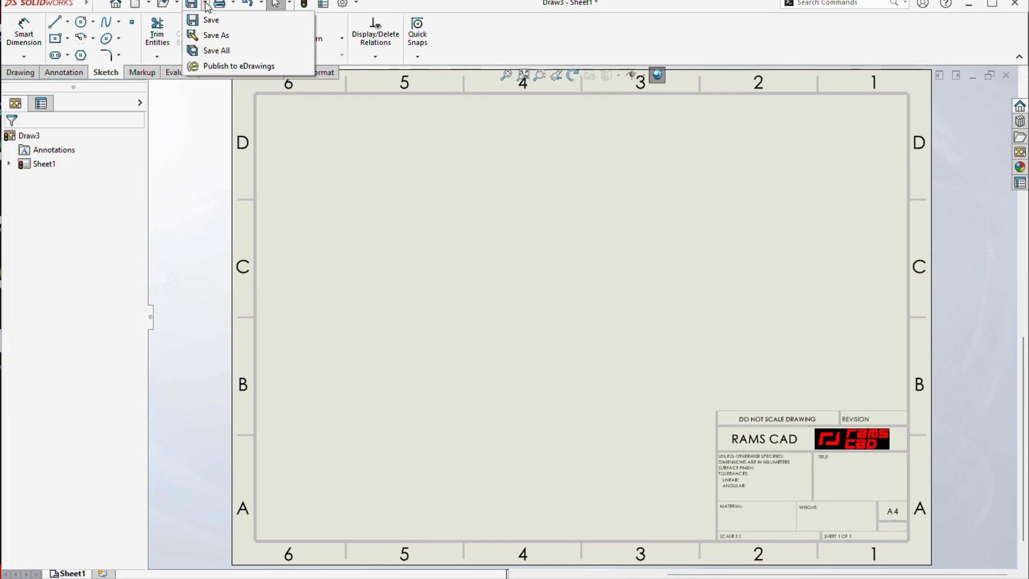
left_click(272, 180)
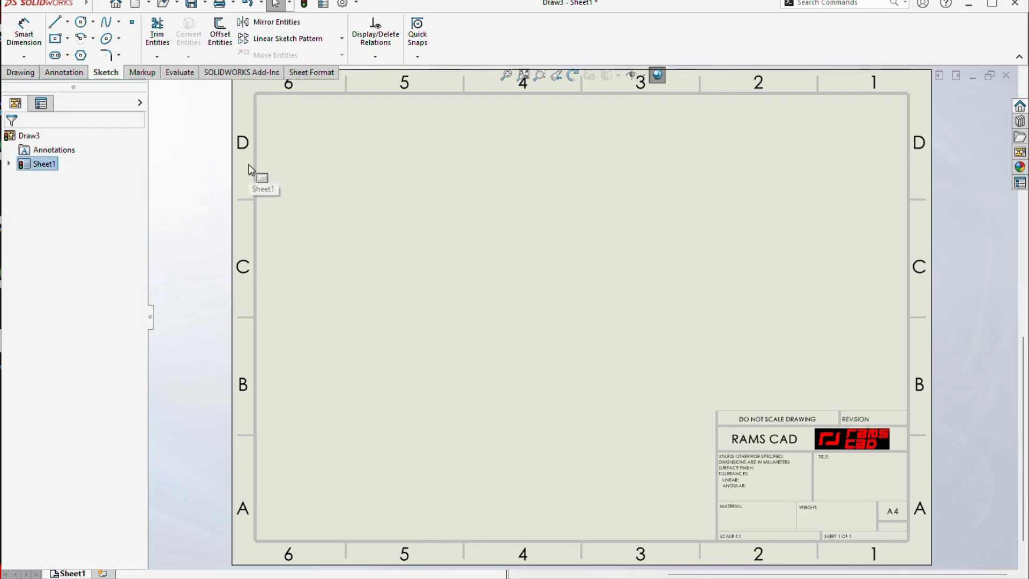
left_click(96, 4)
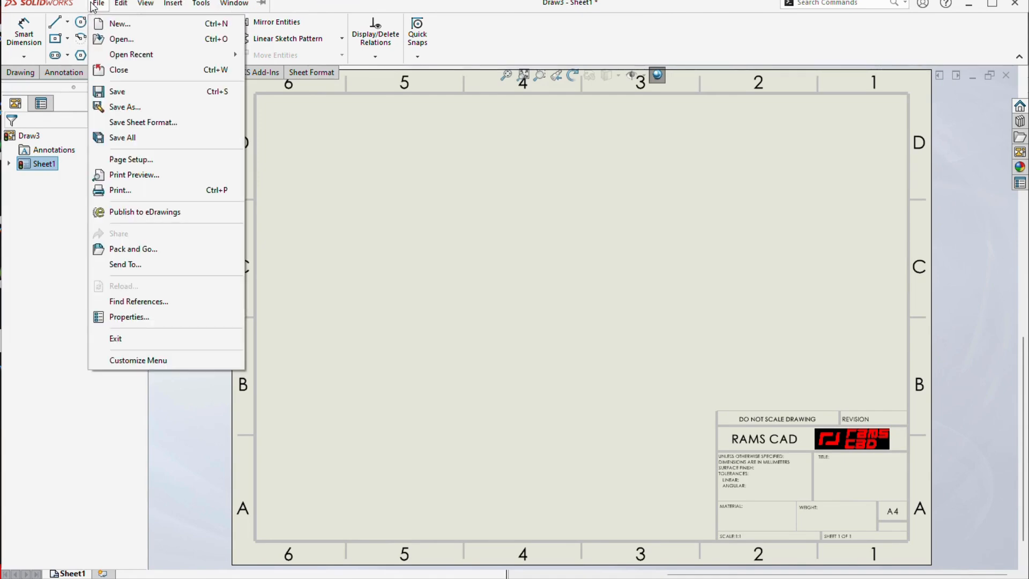
left_click(127, 125)
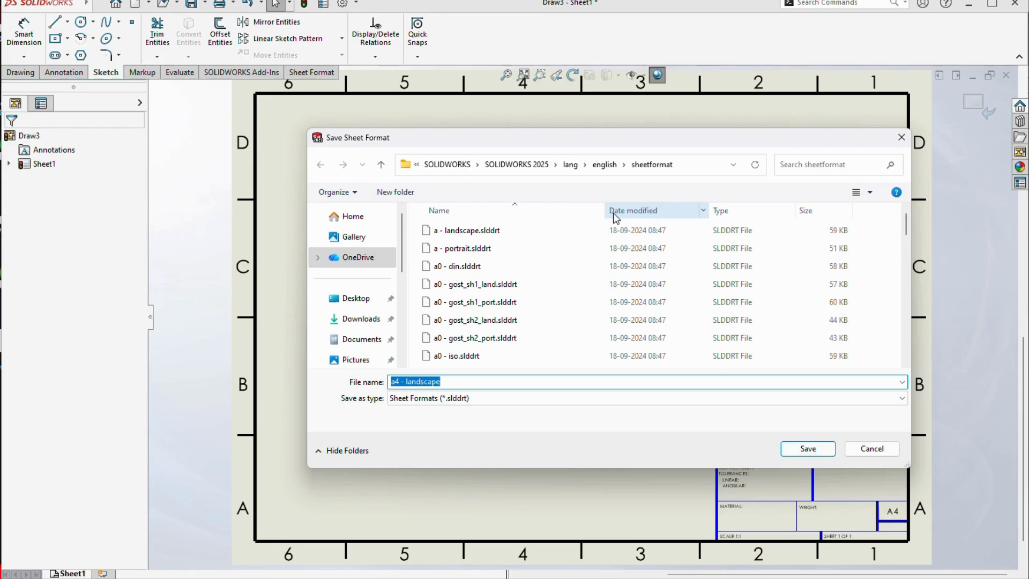
type("RAMS CAD")
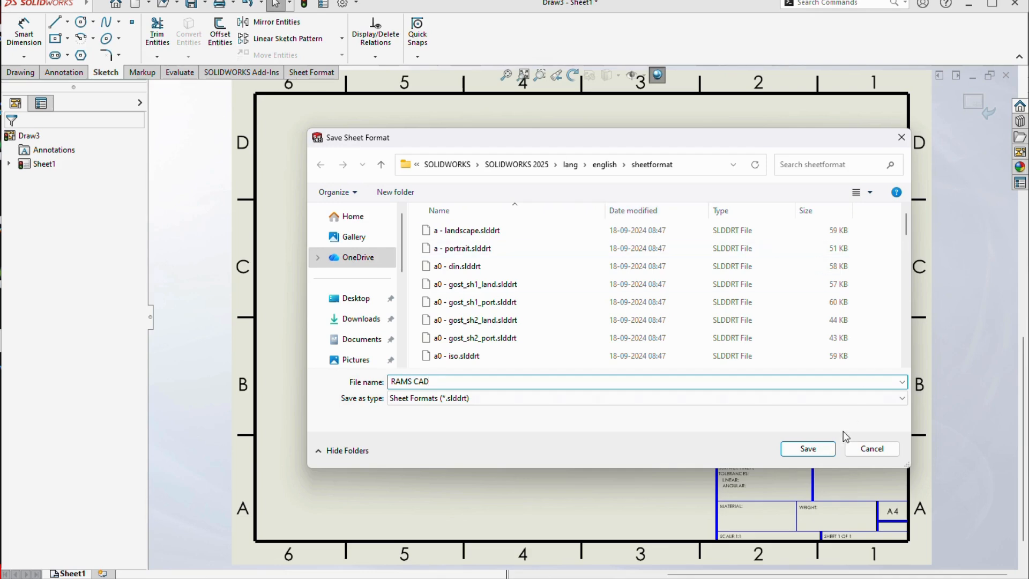
left_click(808, 448)
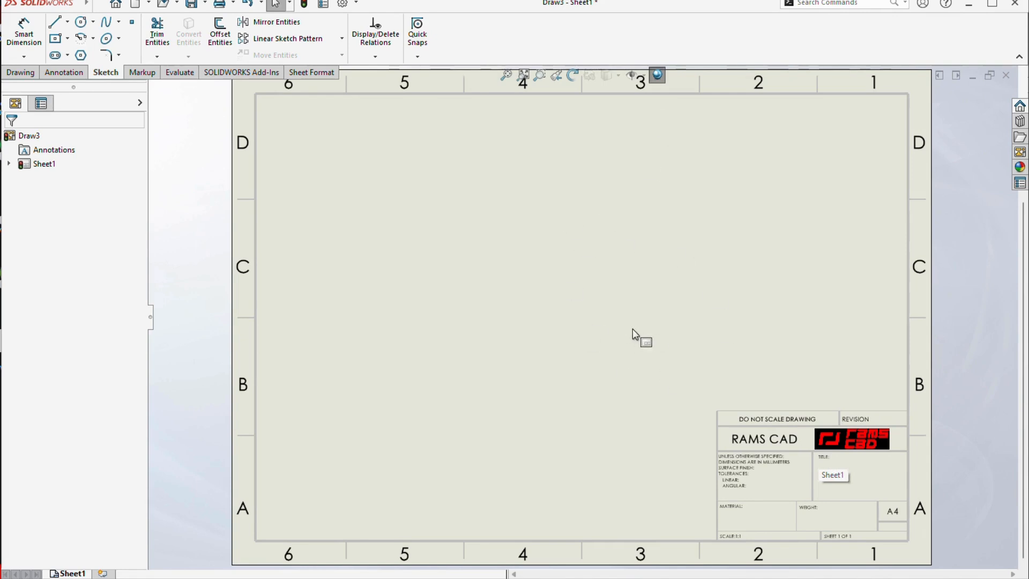
Close the current drawing without saving it and create a new drawing document
left_click(1006, 77)
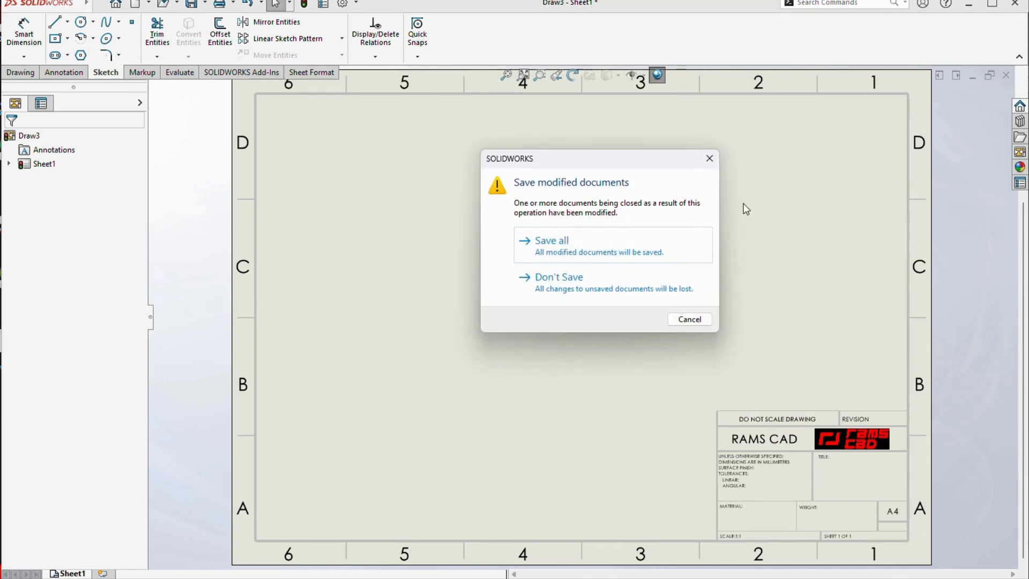
left_click(632, 283)
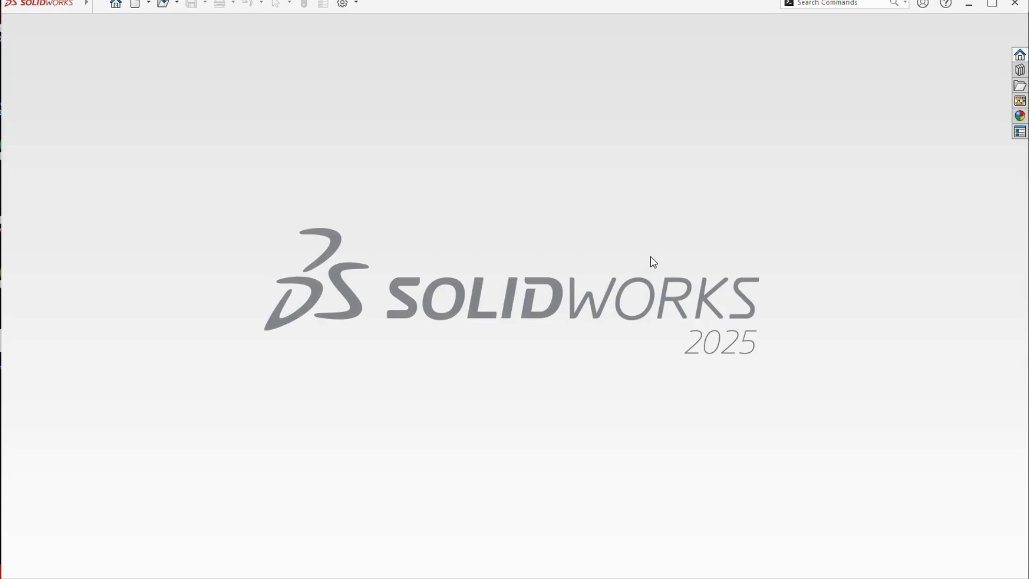
left_click(136, 5)
left_click(729, 265)
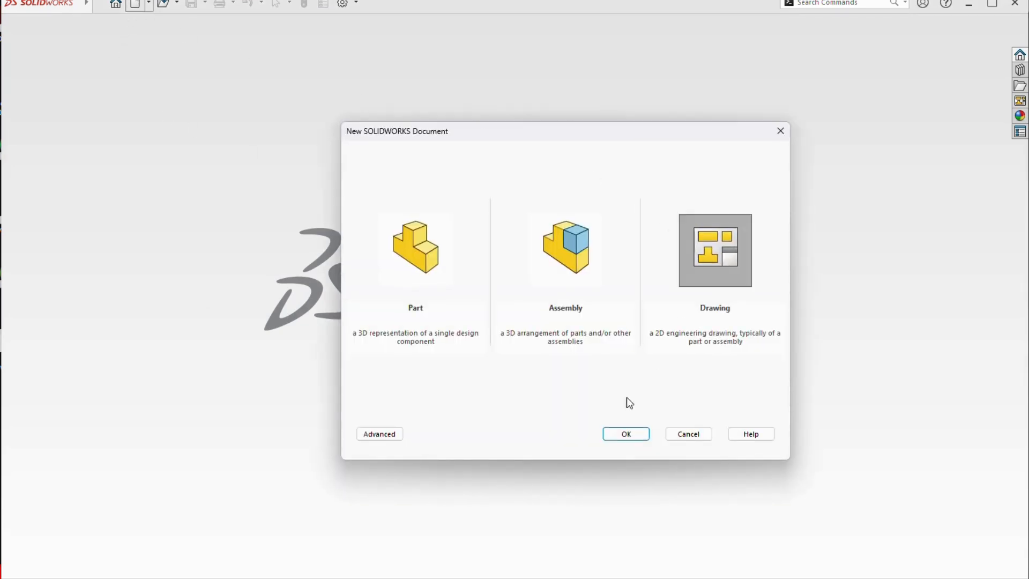
left_click(625, 434)
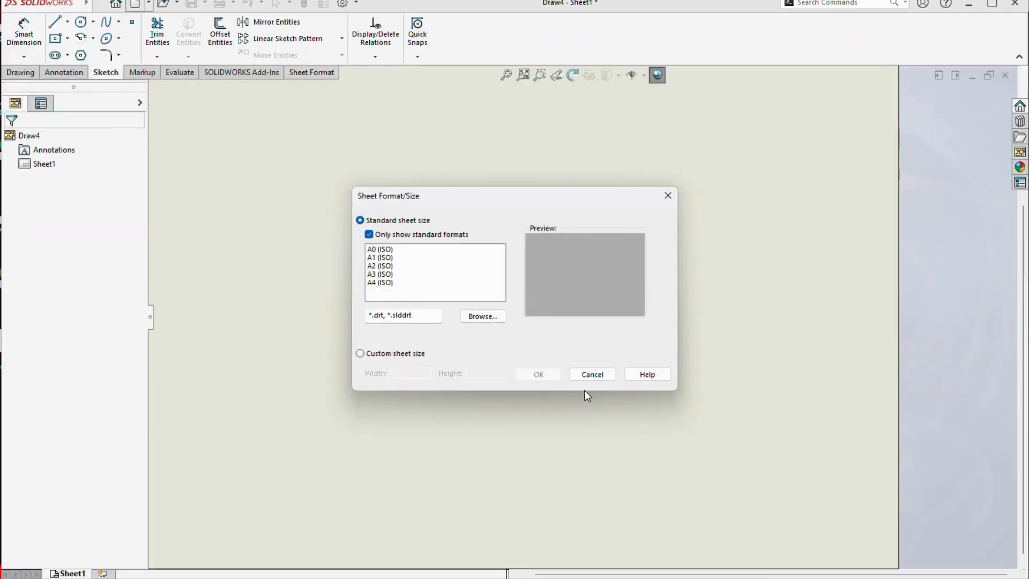
Load the RAMS CAD.slddrt sheet format into the new drawing and close Model View without inserting a part
left_click(497, 321)
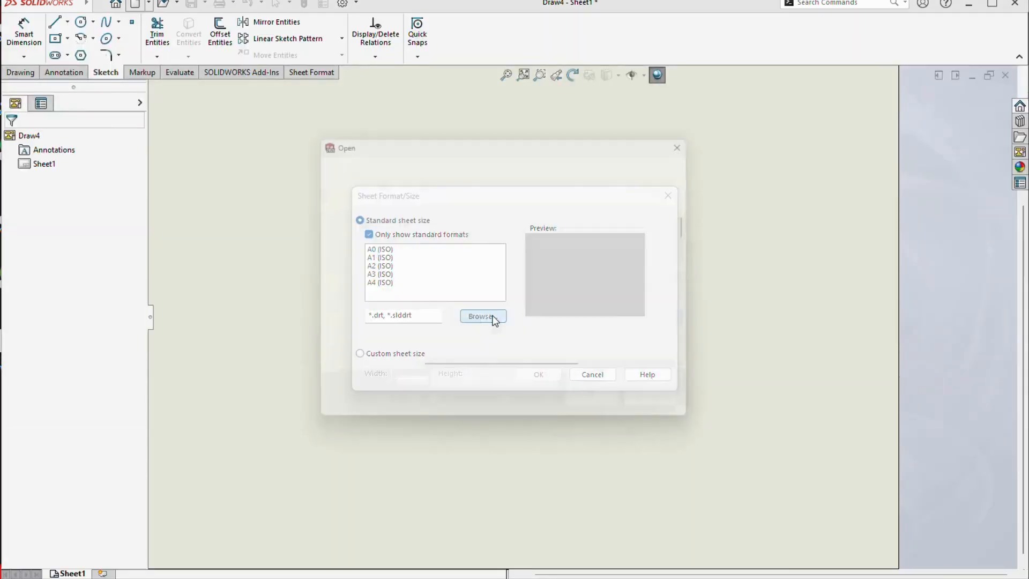
left_click(633, 210)
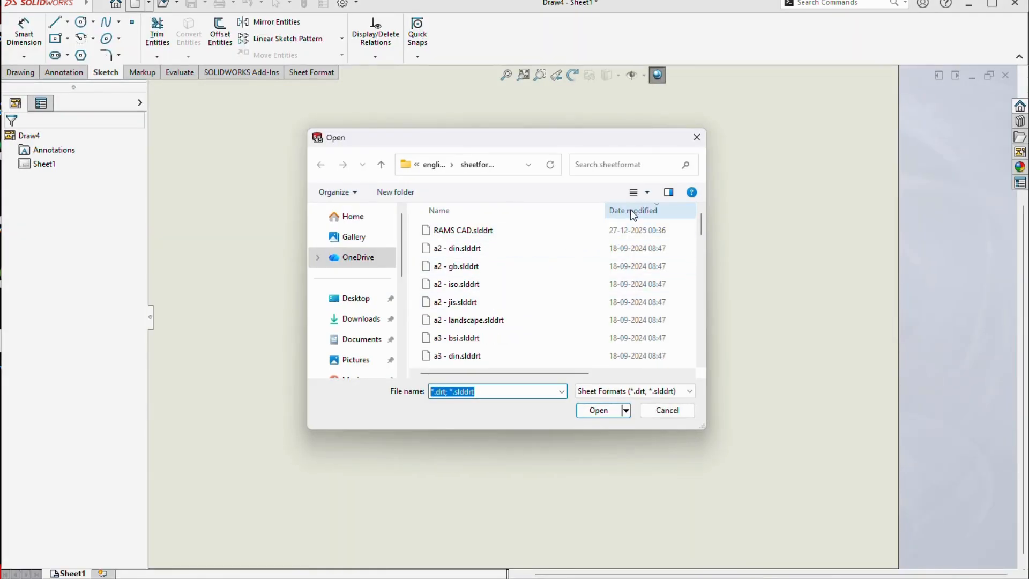
left_click(456, 231)
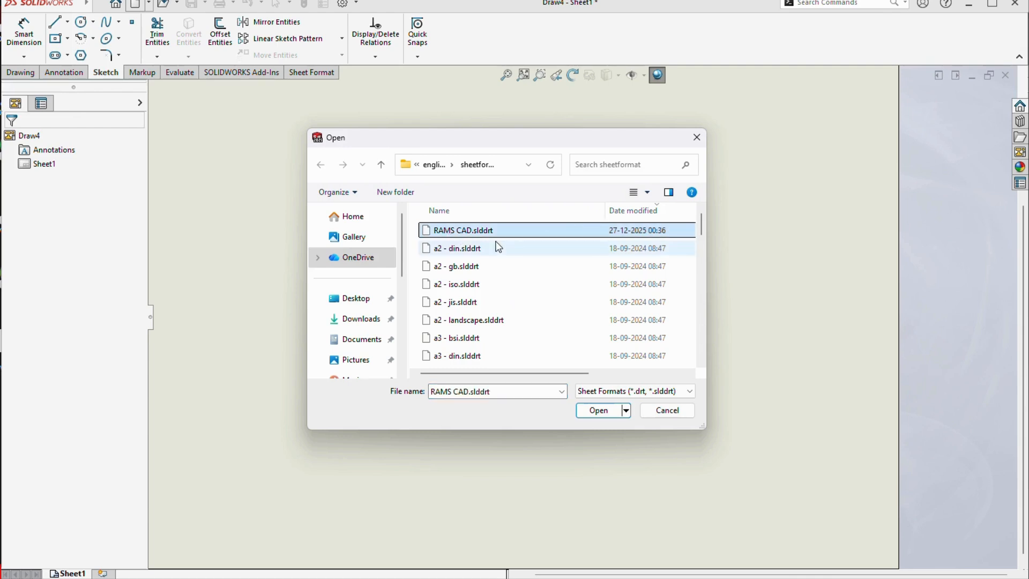
left_click(598, 411)
left_click(550, 374)
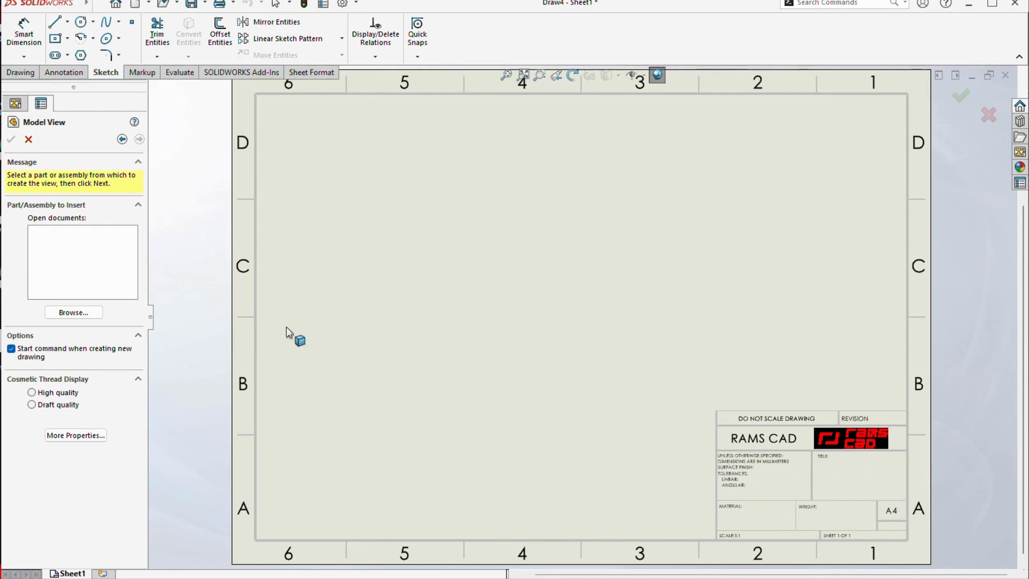
left_click(28, 139)
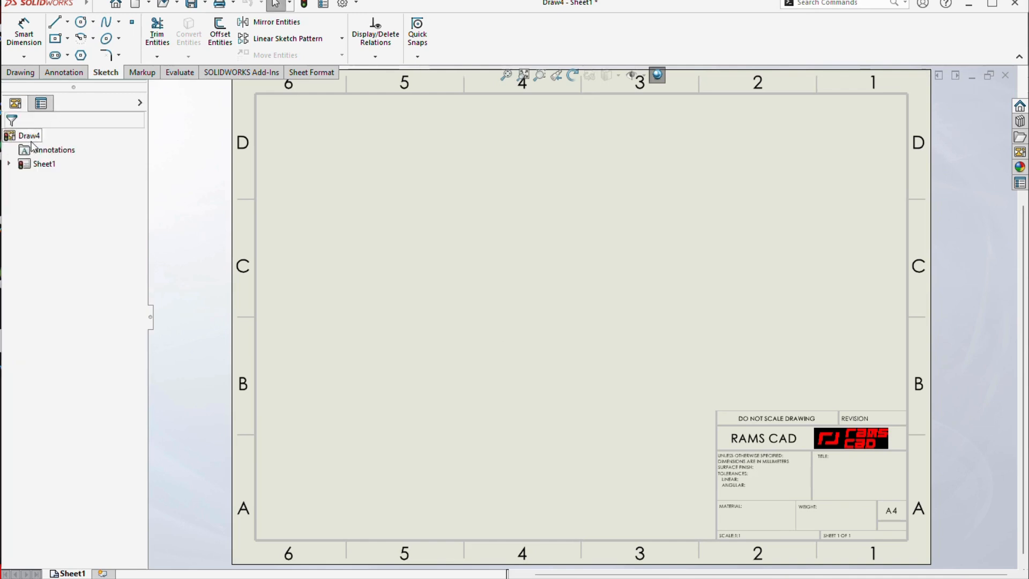